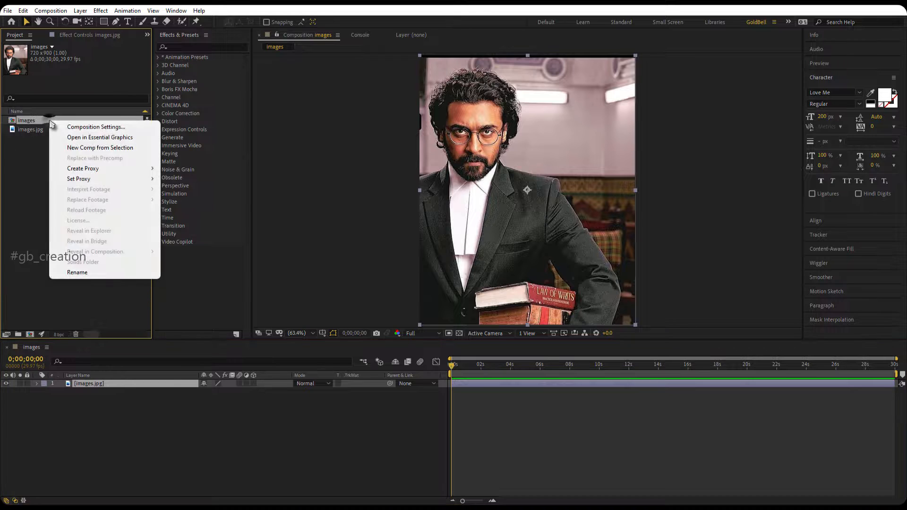
# Rename the images composition to "3D effects Image" and set its duration to 0;00;10;00.
pyautogui.click(78, 126)
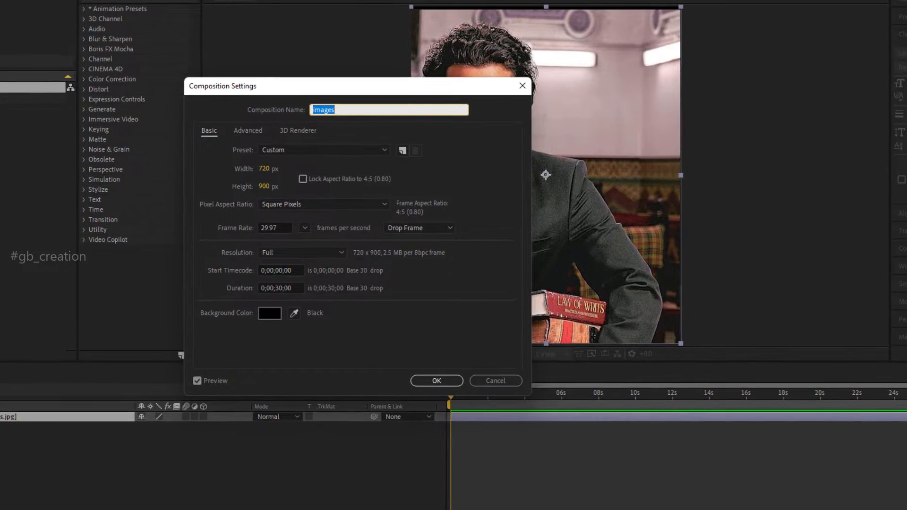
pyautogui.press('BackSpace')
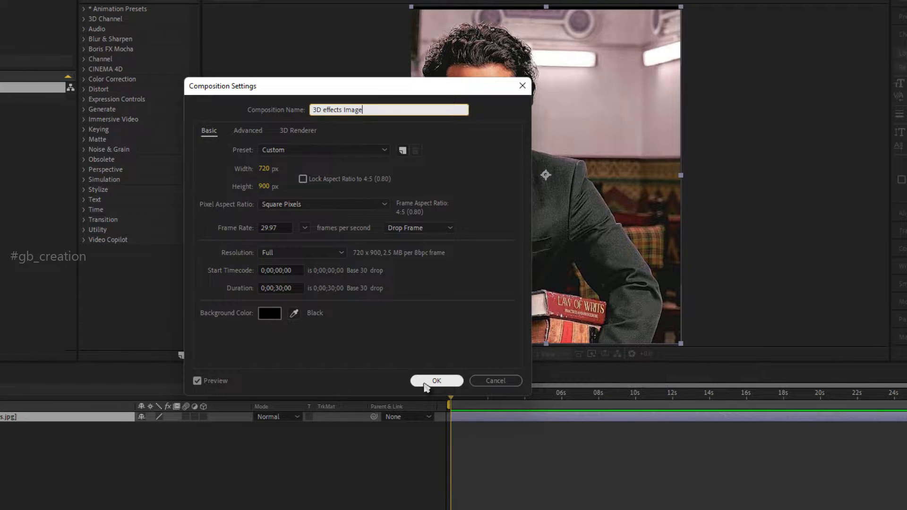
pyautogui.moveTo(279, 286); pyautogui.dragTo(282, 287)
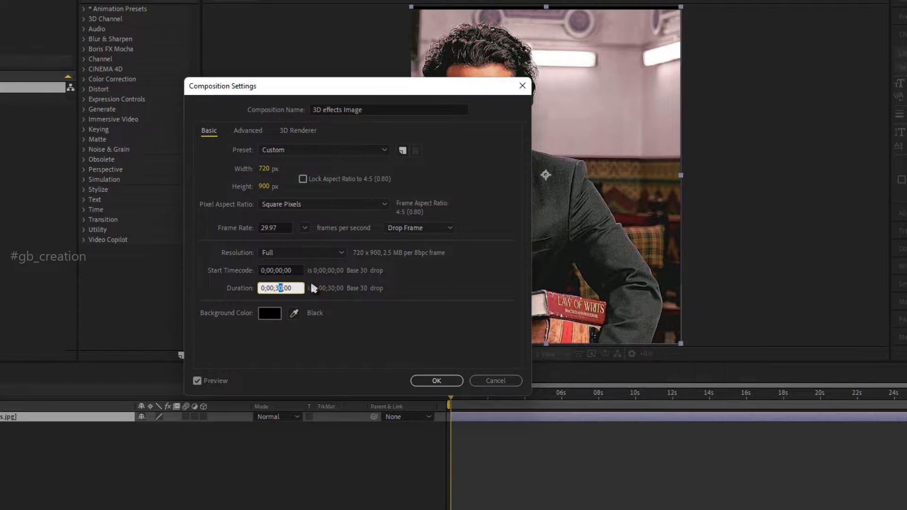
pyautogui.press('BackSpace')
pyautogui.press('BackSpace')
pyautogui.write('10')
pyautogui.click(451, 385)
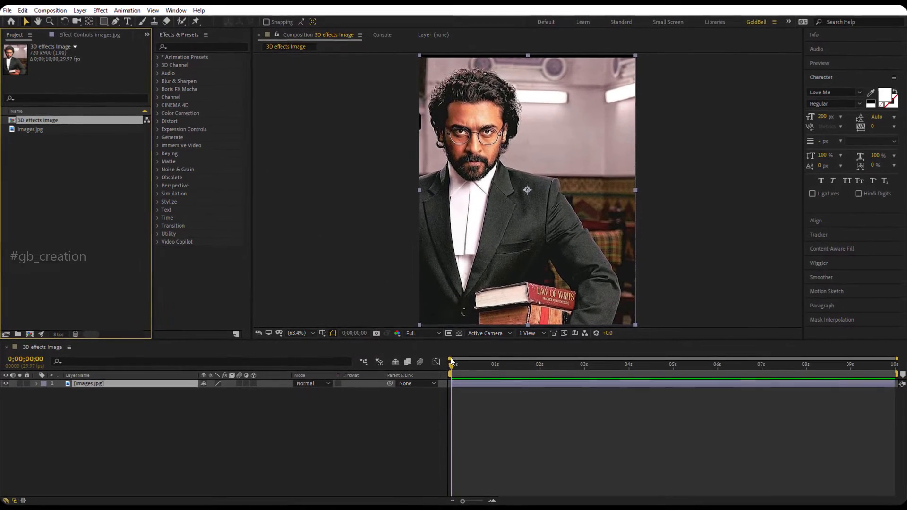
# With no layer selected, set the Pen tool's shape fill to dark gray 4B4B4B.
pyautogui.click(333, 456)
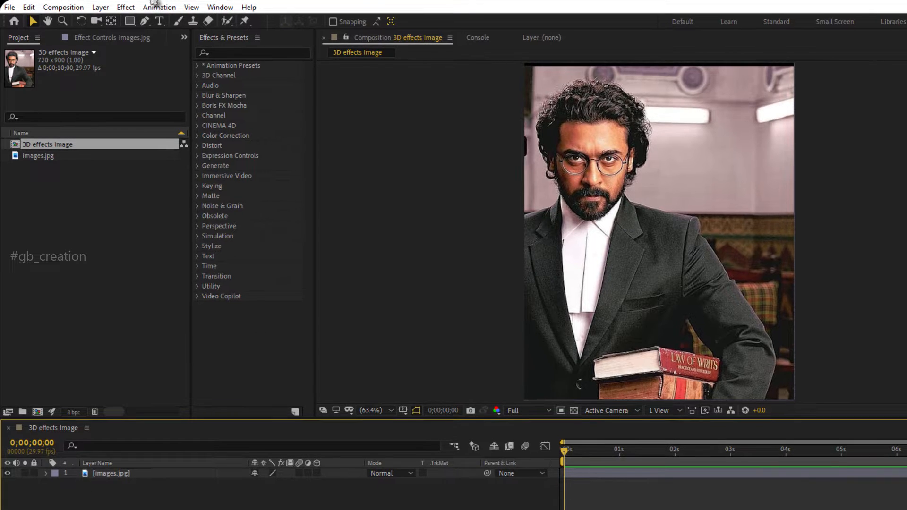
pyautogui.click(144, 26)
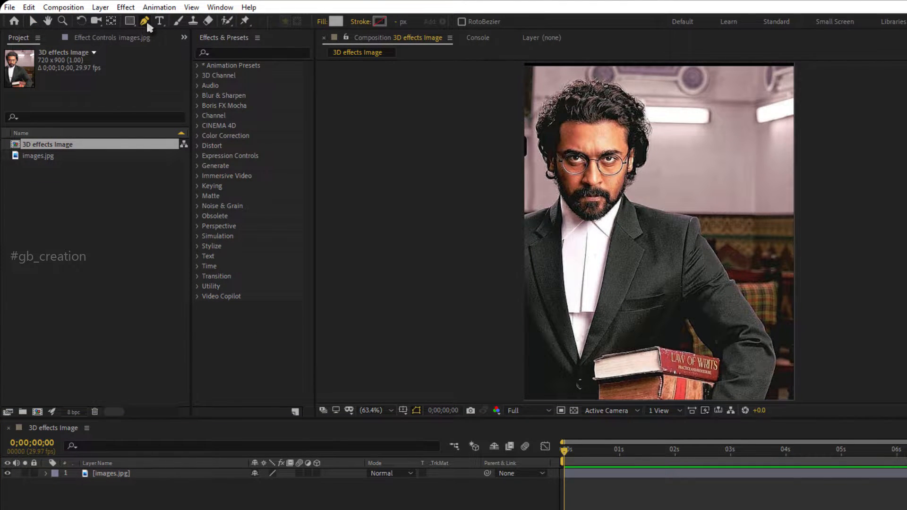
pyautogui.click(337, 22)
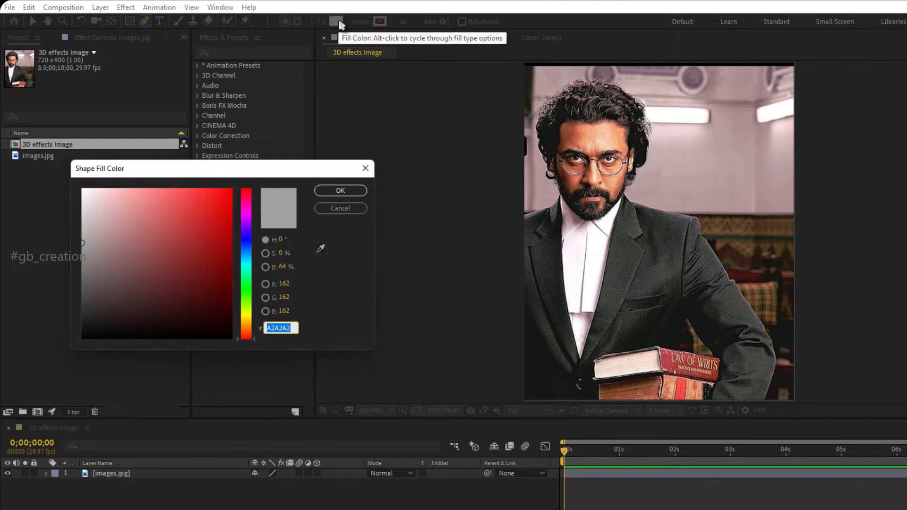
pyautogui.moveTo(80, 272); pyautogui.dragTo(81, 293)
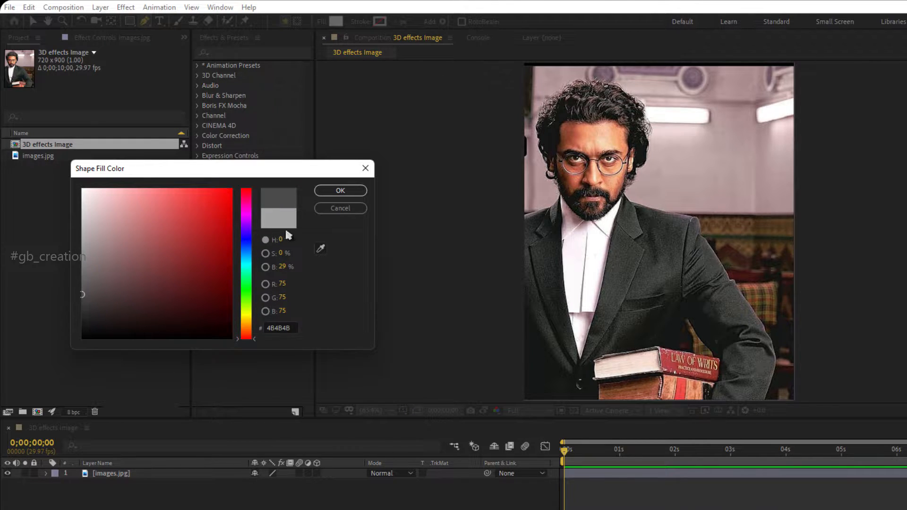
pyautogui.click(347, 192)
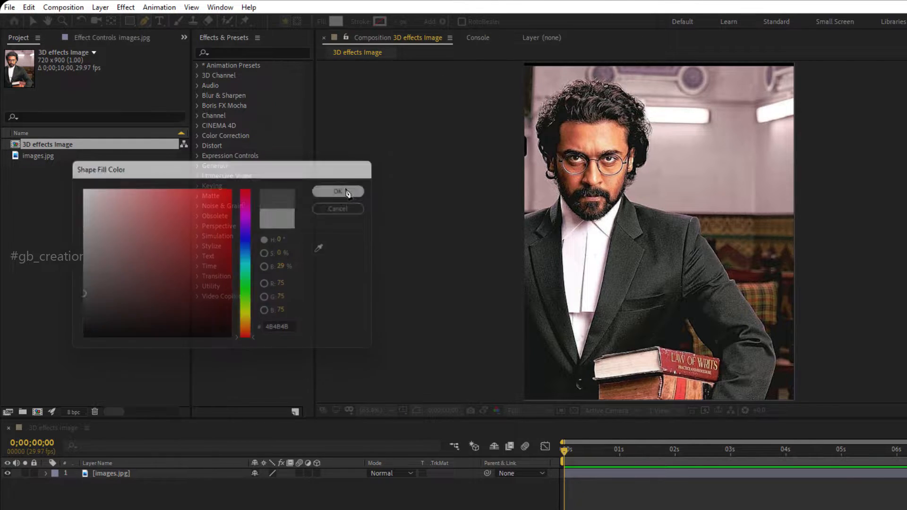
# Draw a closed four-point shape with the Pen tool that extends slightly past the frame and covers the whole image.
pyautogui.click(148, 25)
pyautogui.click(182, 22)
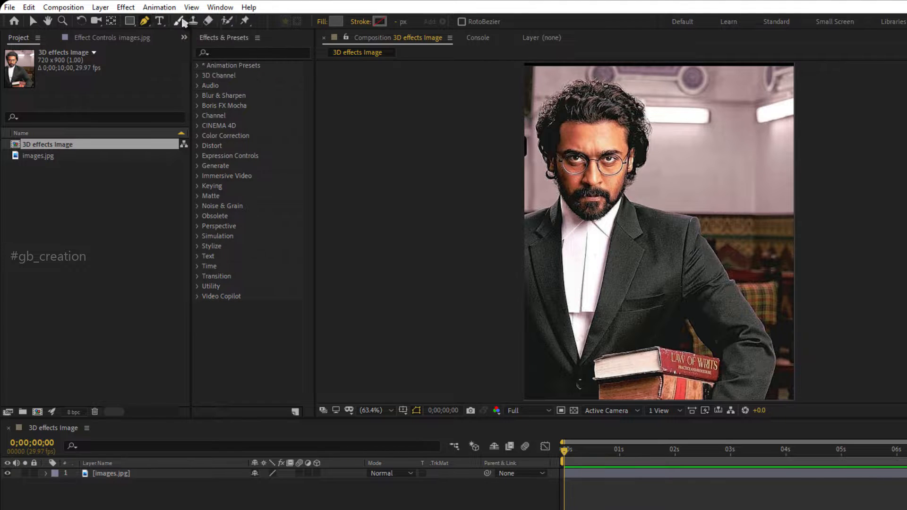
pyautogui.click(218, 508)
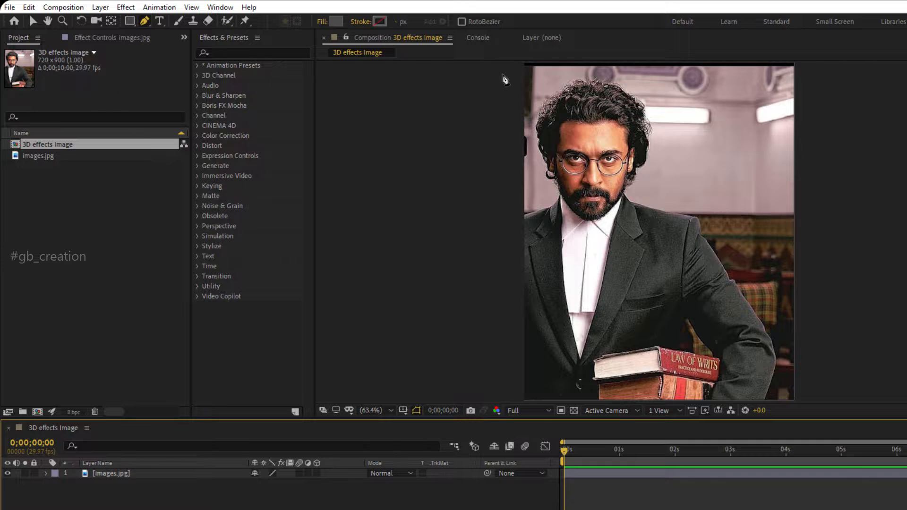
pyautogui.click(504, 55)
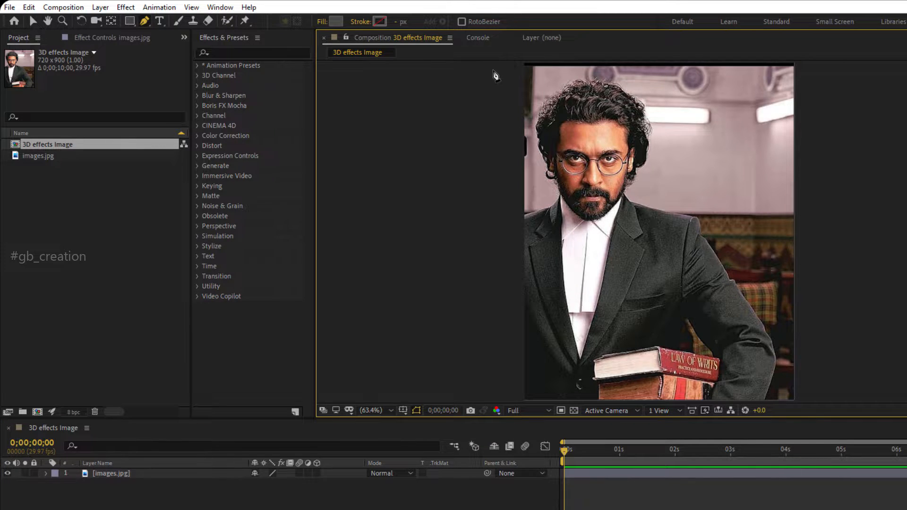
pyautogui.click(498, 64)
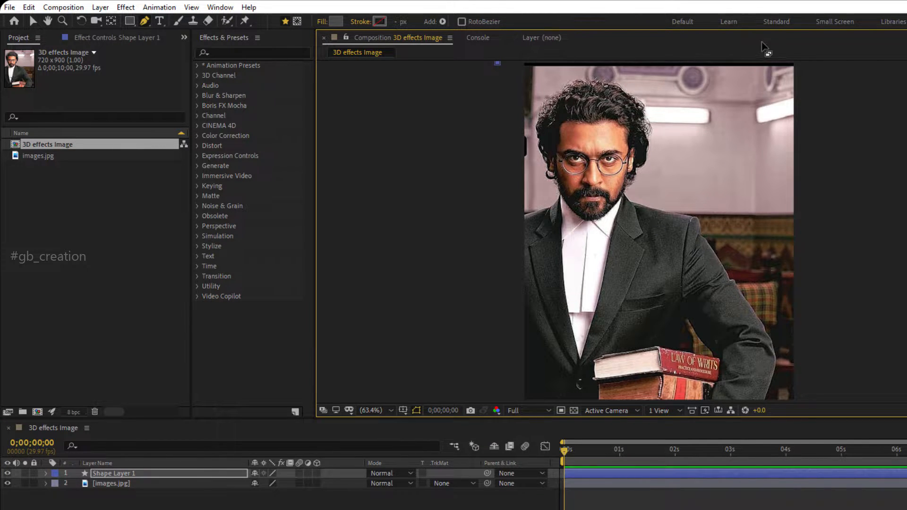
pyautogui.click(809, 62)
pyautogui.press(',')
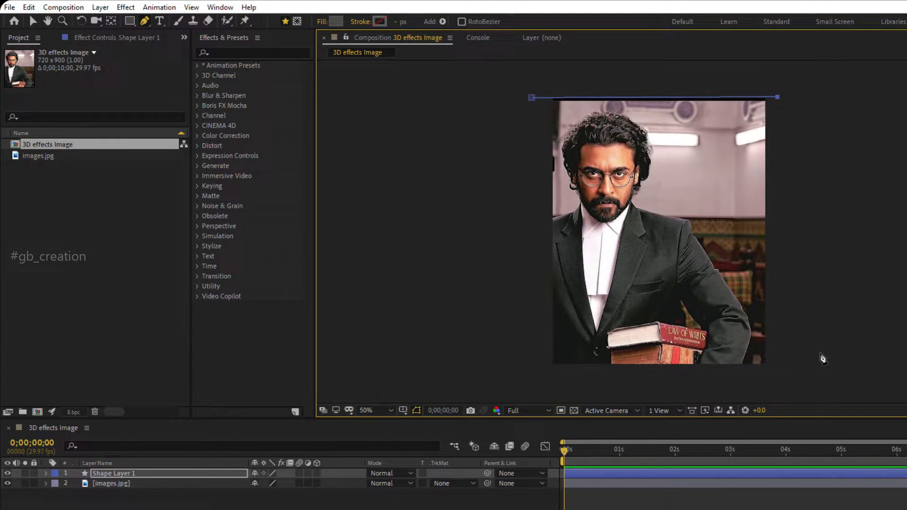
pyautogui.click(772, 369)
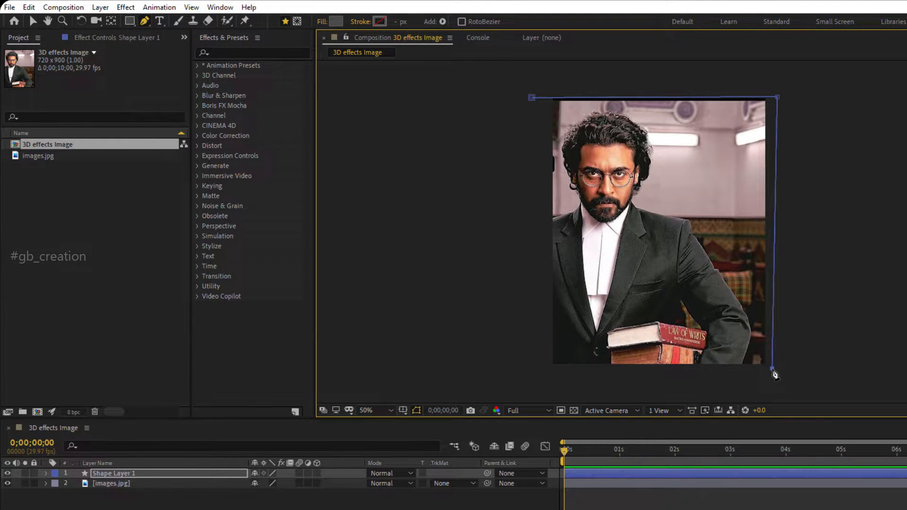
pyautogui.click(543, 368)
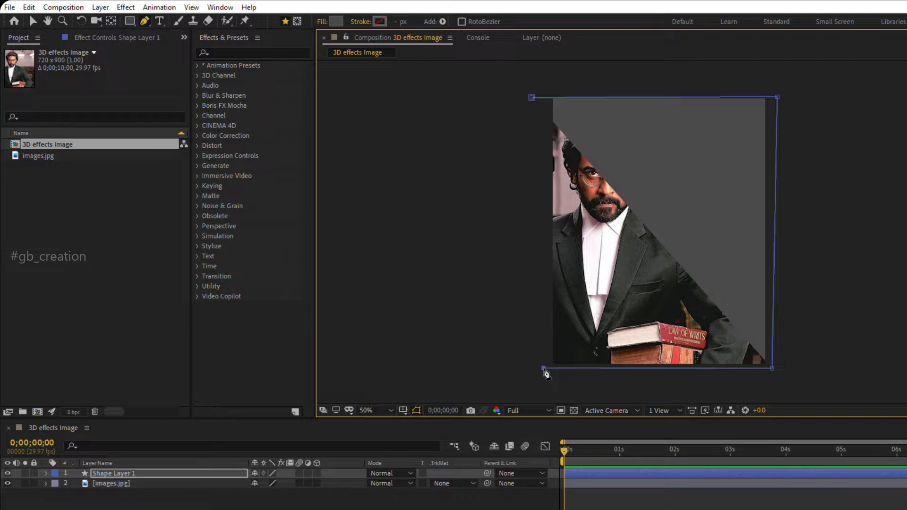
pyautogui.click(531, 98)
pyautogui.click(533, 98)
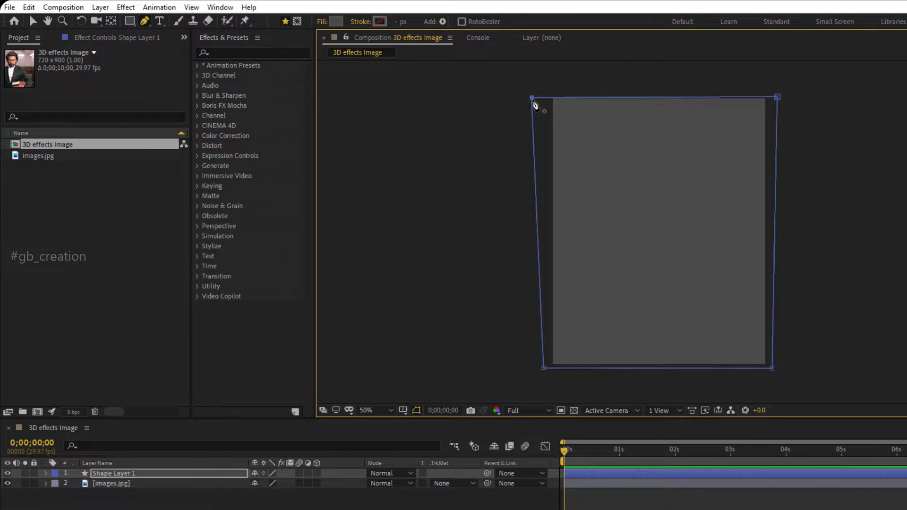
# Rename the full-frame shape layer to BG, place it below the images.jpg layer, and deselect it.
pyautogui.click(183, 474)
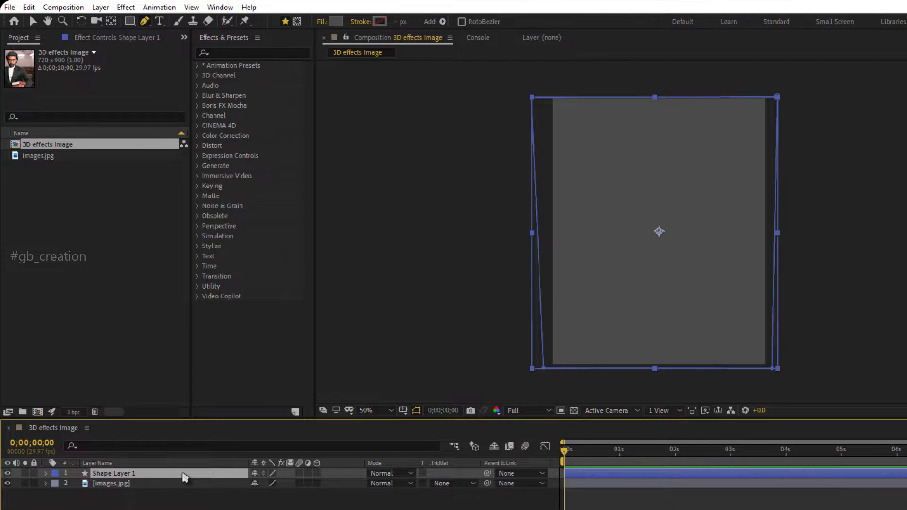
pyautogui.press('Return')
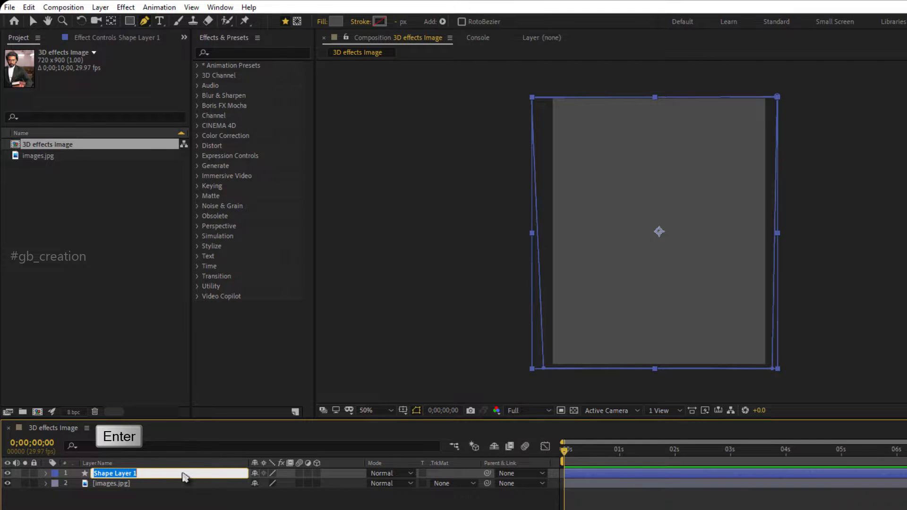
pyautogui.write('BG')
pyautogui.press('Return')
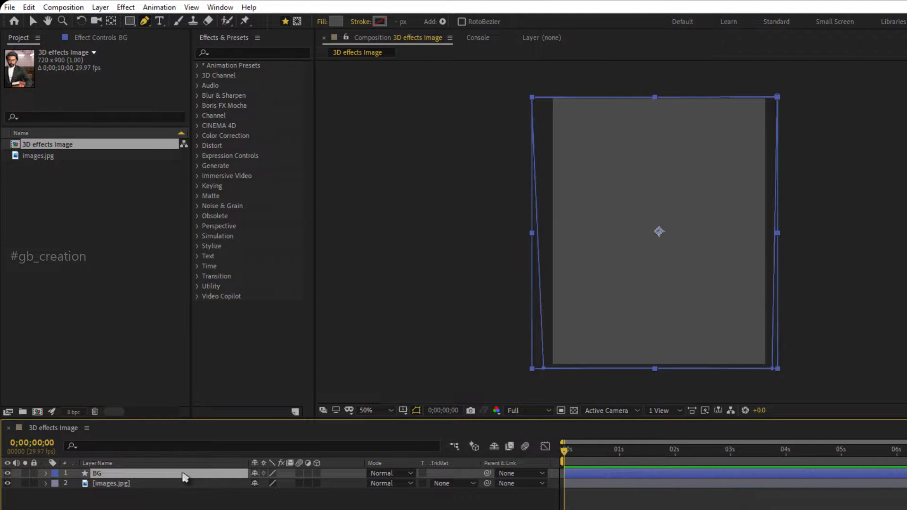
pyautogui.moveTo(184, 477); pyautogui.dragTo(184, 495)
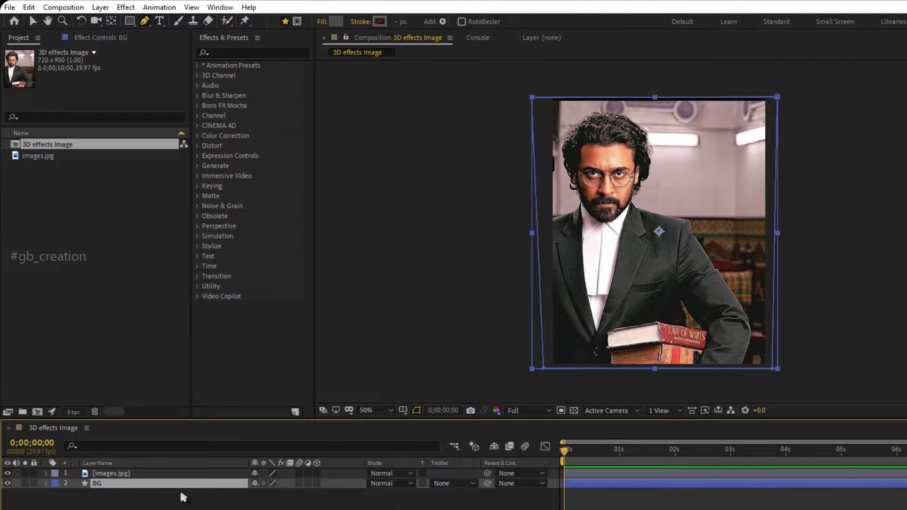
pyautogui.click(192, 508)
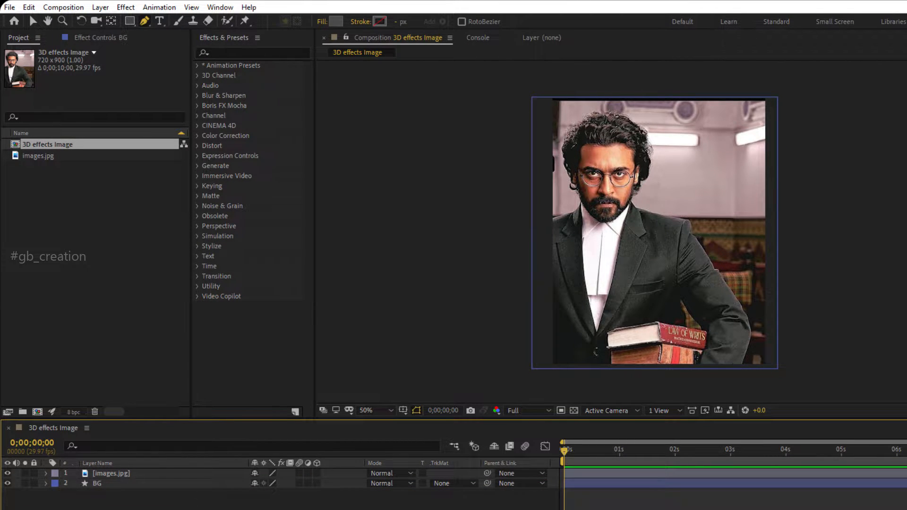
# Start a new pen shape at the image's left edge, tracing the man's shoulder and neck up to his ear.
pyautogui.press('.')
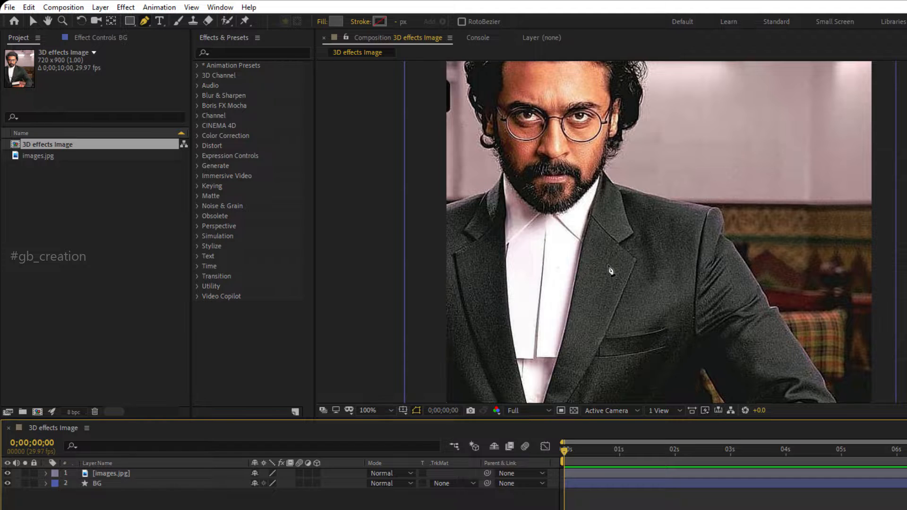
pyautogui.press('h')
pyautogui.moveTo(610, 271); pyautogui.dragTo(612, 347)
pyautogui.press('g')
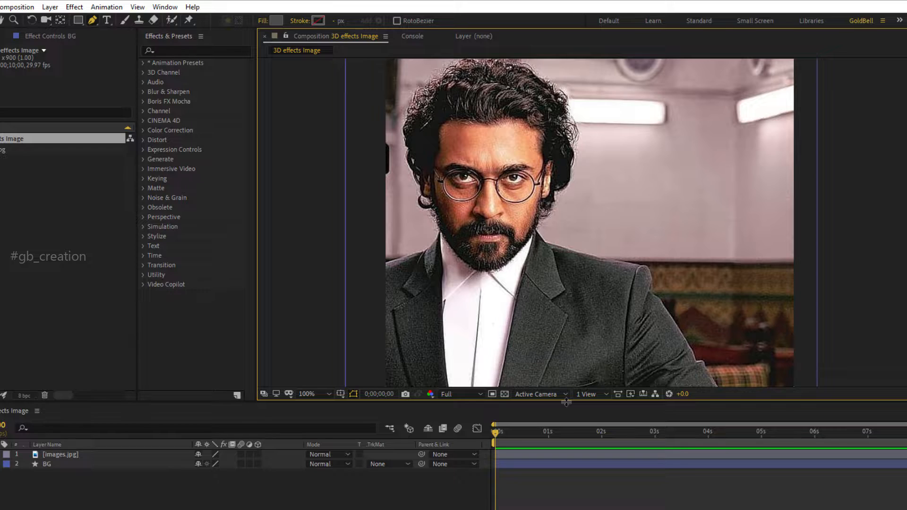
pyautogui.moveTo(566, 402); pyautogui.dragTo(563, 450)
pyautogui.press('h')
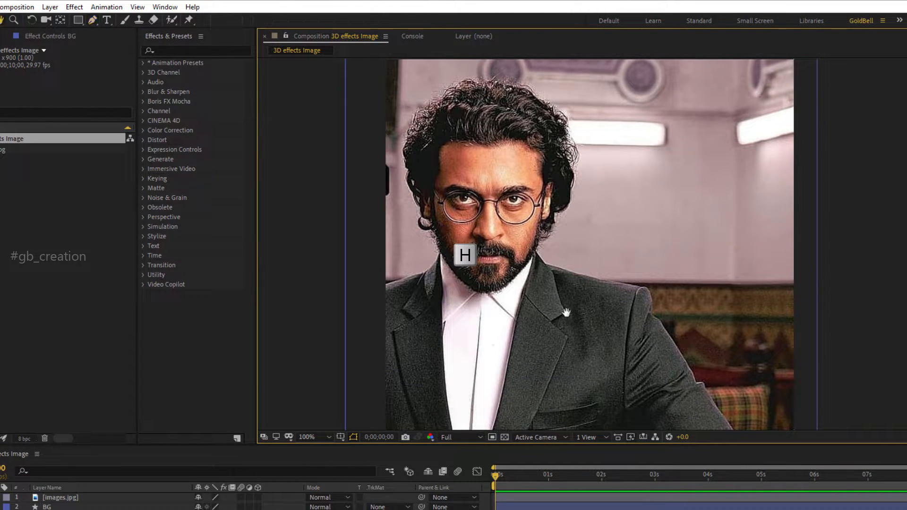
pyautogui.moveTo(567, 316); pyautogui.dragTo(623, 311)
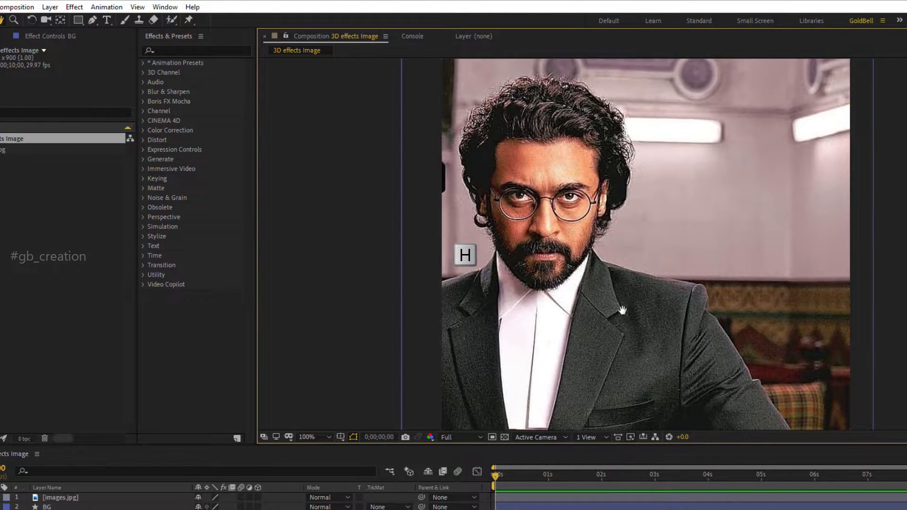
pyautogui.press('g')
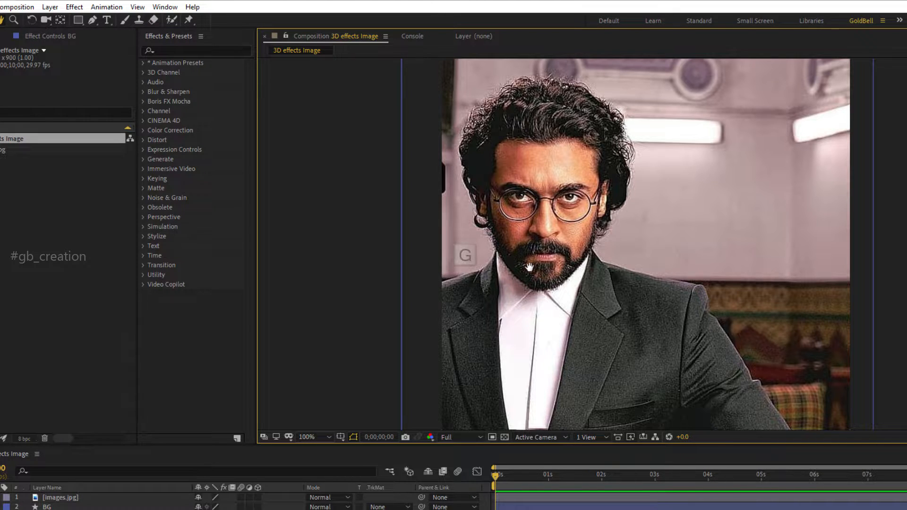
pyautogui.click(440, 282)
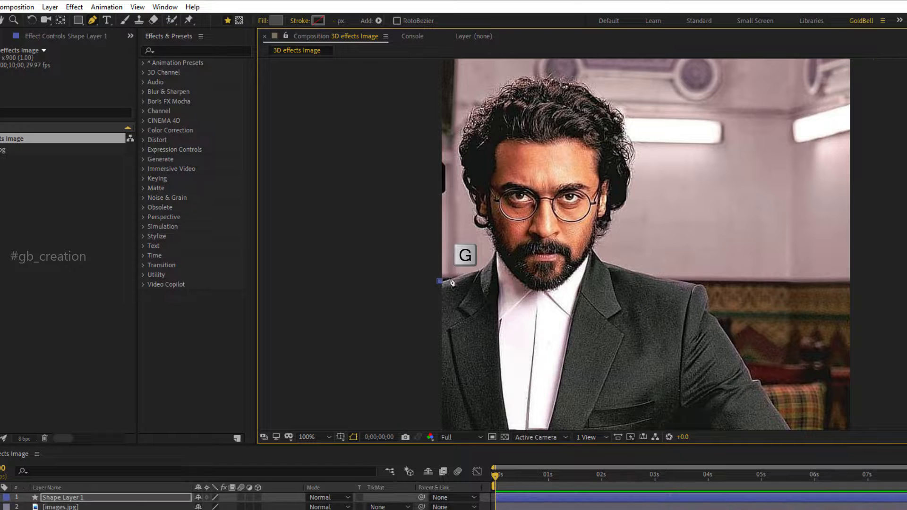
pyautogui.click(478, 269)
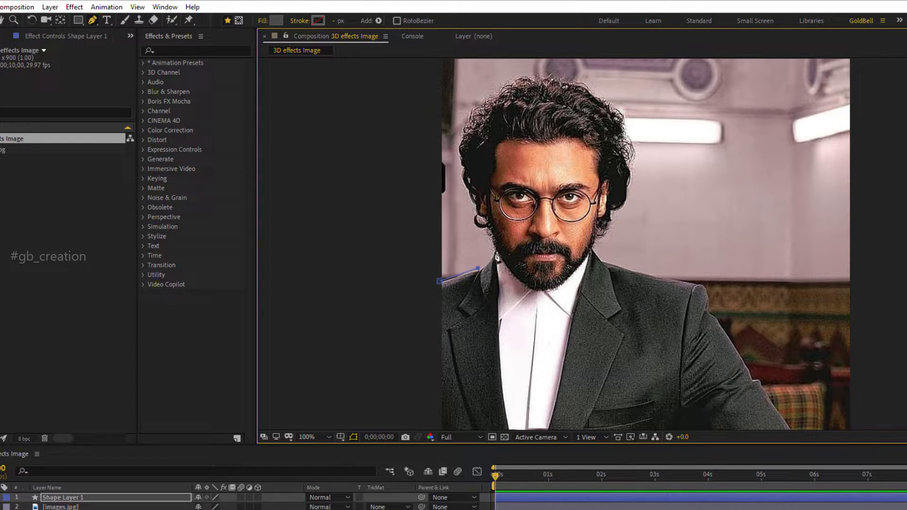
pyautogui.click(494, 251)
pyautogui.click(476, 225)
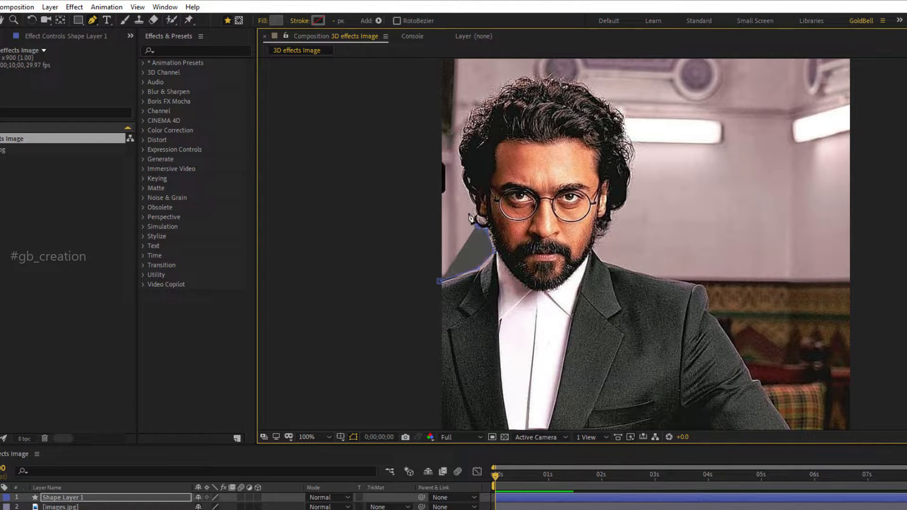
# Continue the pen outline up around the man's hair, over the top of his head, and down to the opposite side.
pyautogui.click(471, 202)
pyautogui.click(457, 163)
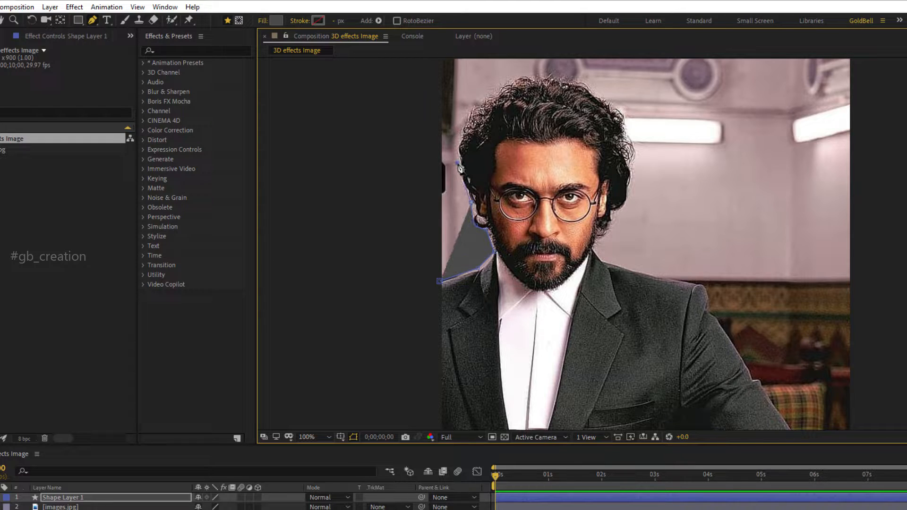
pyautogui.click(462, 137)
pyautogui.click(476, 105)
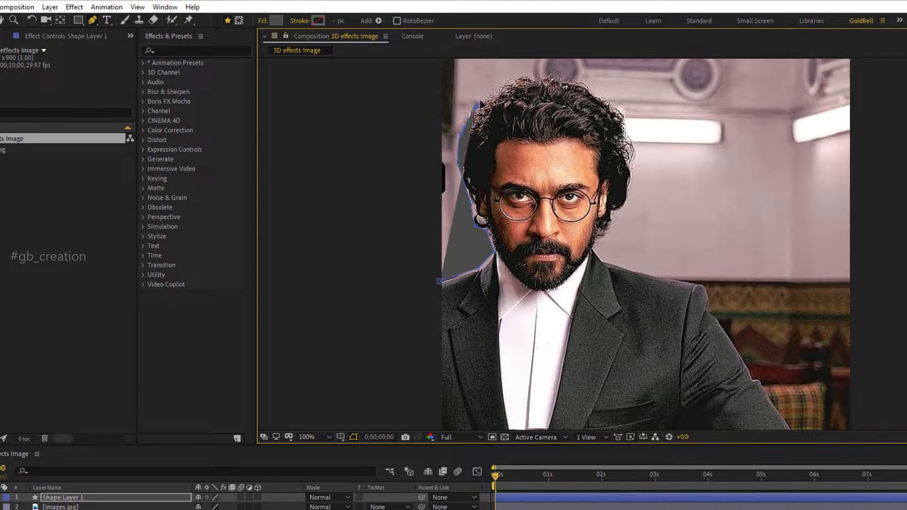
pyautogui.click(506, 85)
pyautogui.click(541, 79)
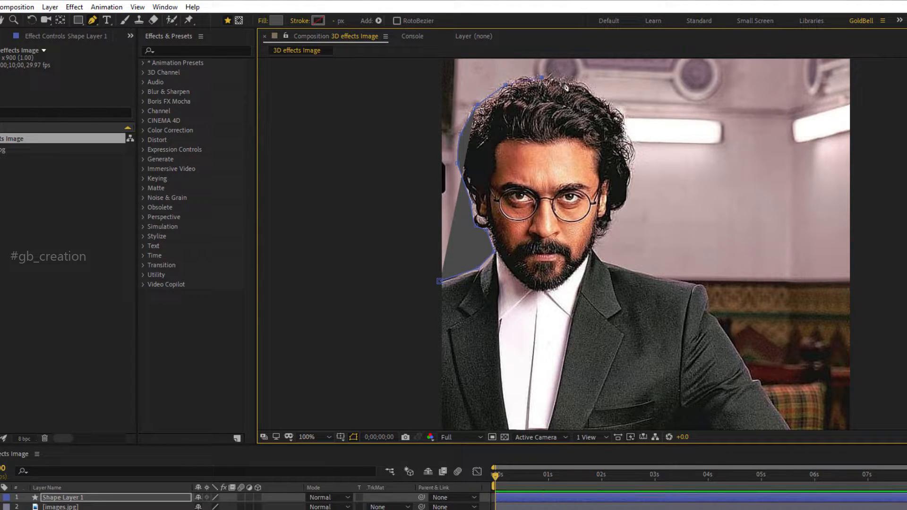
pyautogui.click(577, 84)
pyautogui.click(609, 101)
pyautogui.click(626, 136)
pyautogui.click(632, 172)
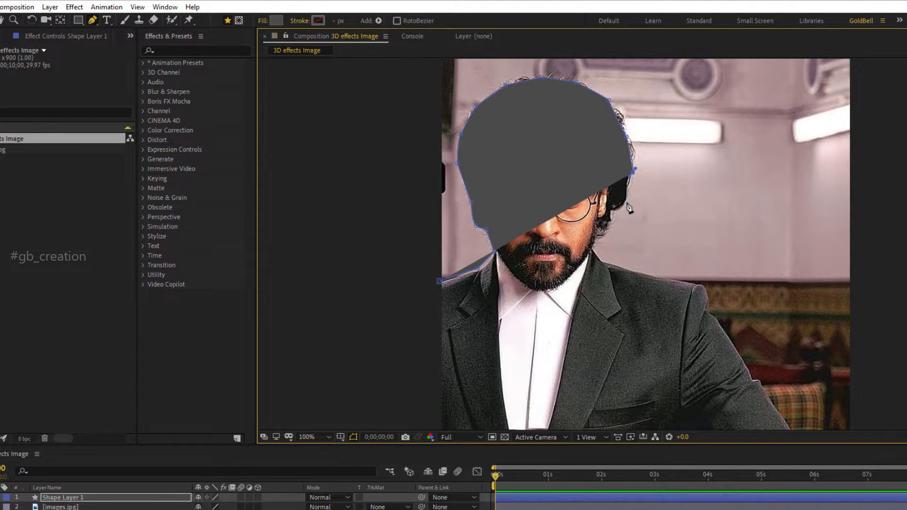
# Continue the pen outline down the side of the man's hair and beard to the collar of his jacket.
pyautogui.click(628, 193)
pyautogui.moveTo(623, 206); pyautogui.dragTo(610, 216)
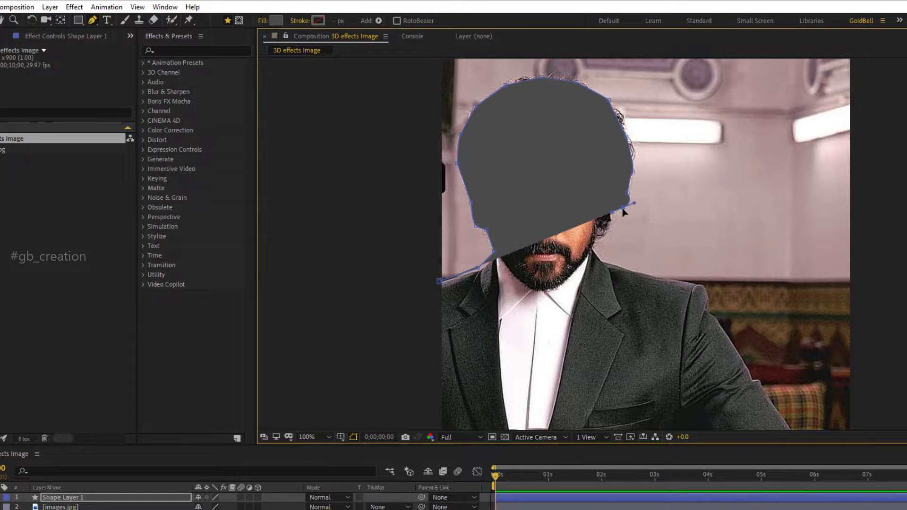
pyautogui.moveTo(622, 209); pyautogui.dragTo(618, 210)
pyautogui.click(603, 236)
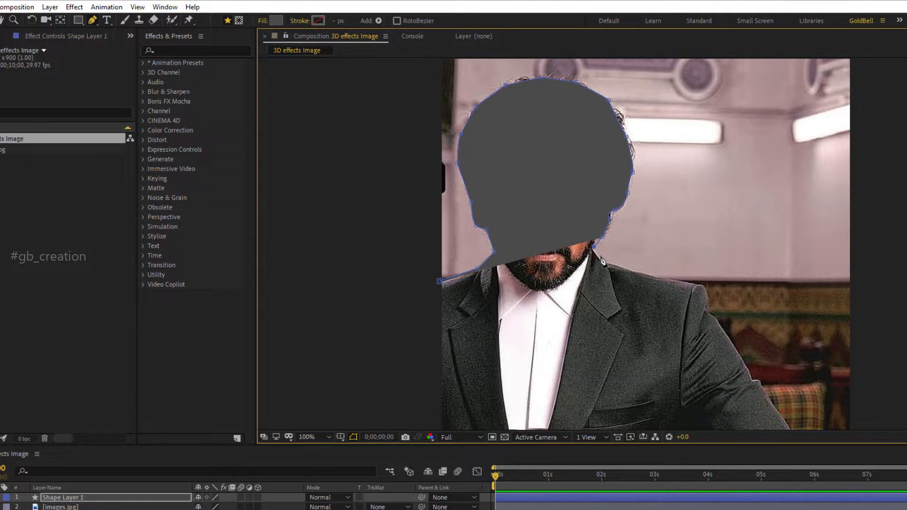
pyautogui.click(604, 259)
# Extend the pen outline along the shoulder and around its outer corner, adjusting the points to fit the jacket.
pyautogui.click(652, 270)
pyautogui.click(694, 282)
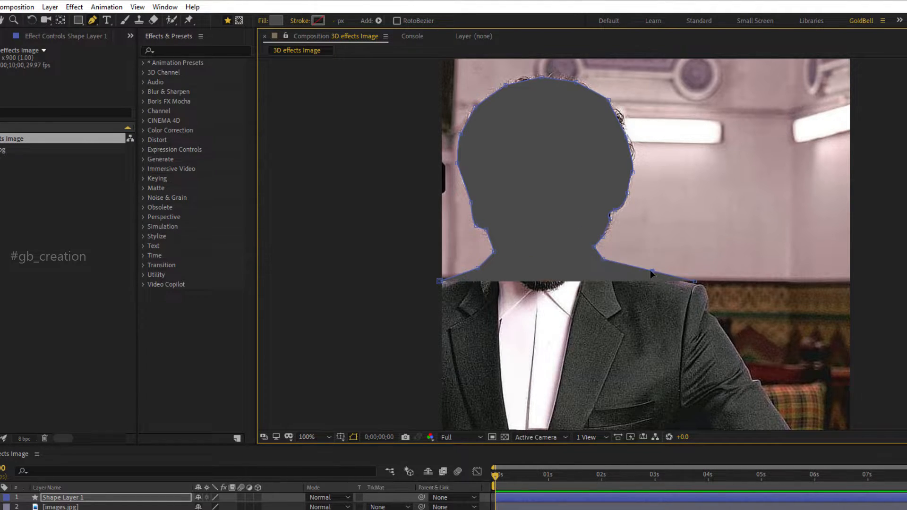
pyautogui.moveTo(651, 270); pyautogui.dragTo(645, 274)
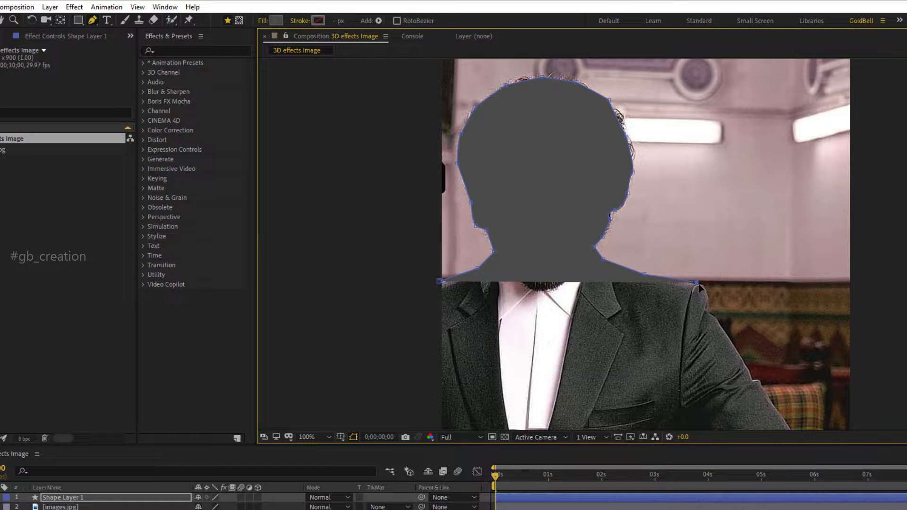
pyautogui.moveTo(699, 284); pyautogui.dragTo(702, 286)
pyautogui.click(709, 294)
pyautogui.click(710, 302)
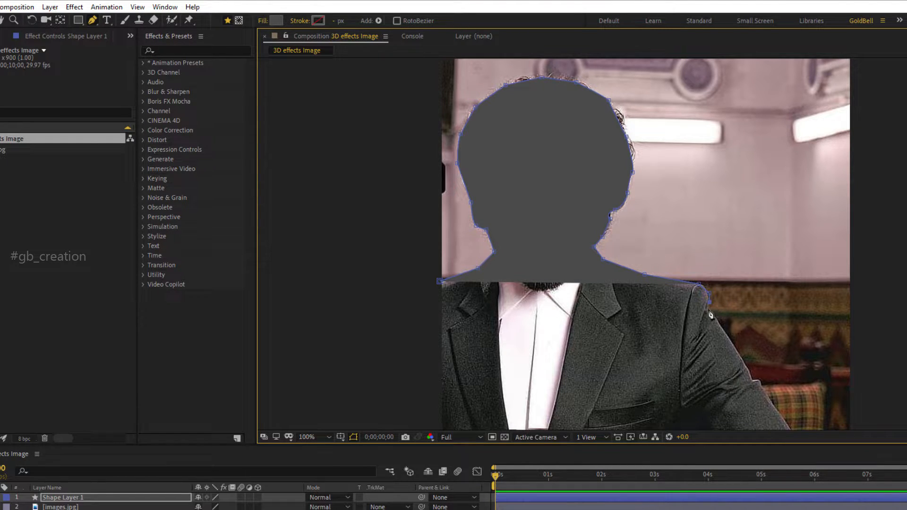
pyautogui.click(712, 314)
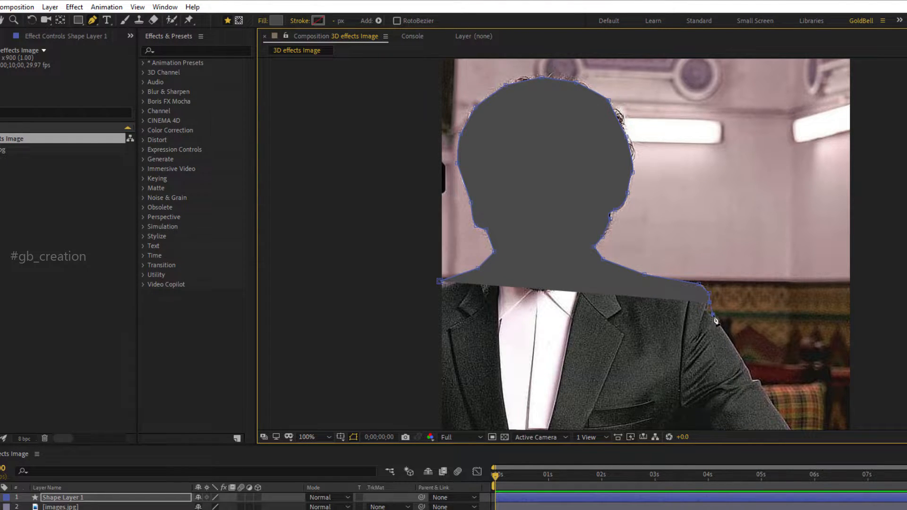
# Trace the outer edge of the sleeve past the elbow down to the image's bottom edge.
pyautogui.click(754, 380)
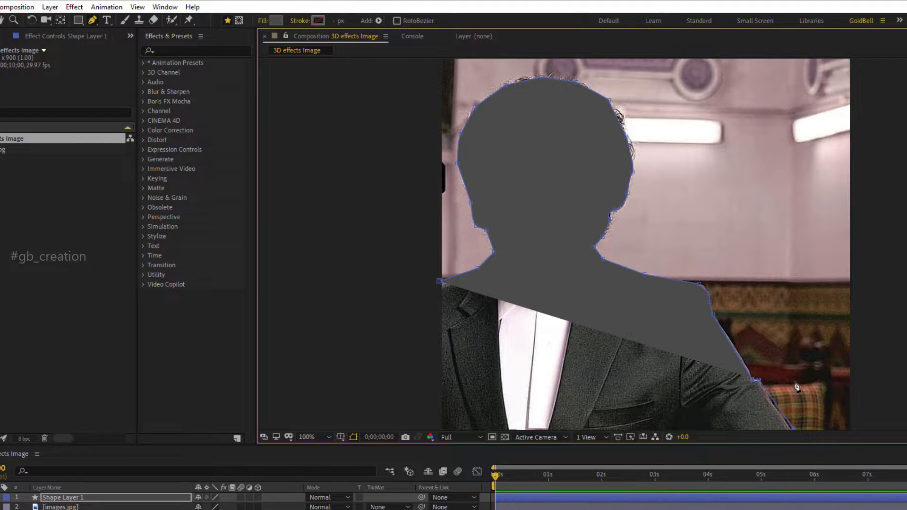
pyautogui.click(794, 429)
pyautogui.moveTo(803, 427); pyautogui.dragTo(748, 218)
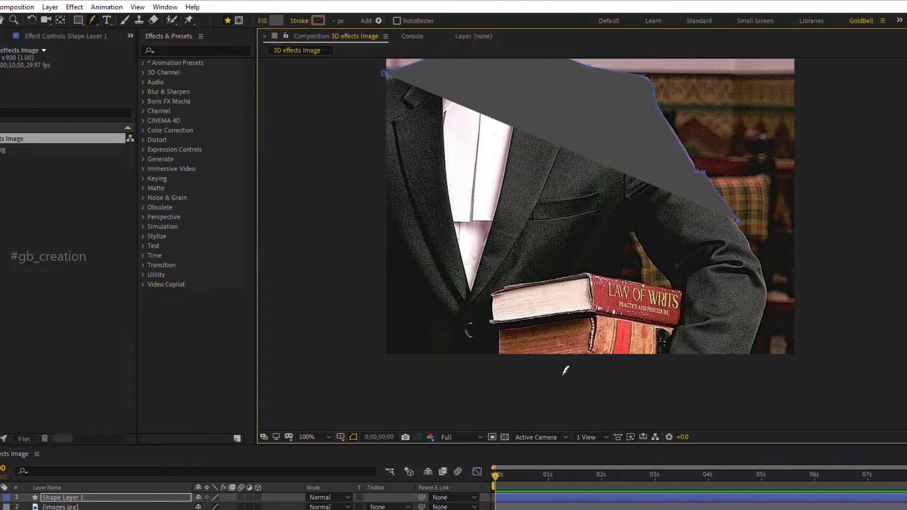
pyautogui.click(161, 497)
pyautogui.press('g')
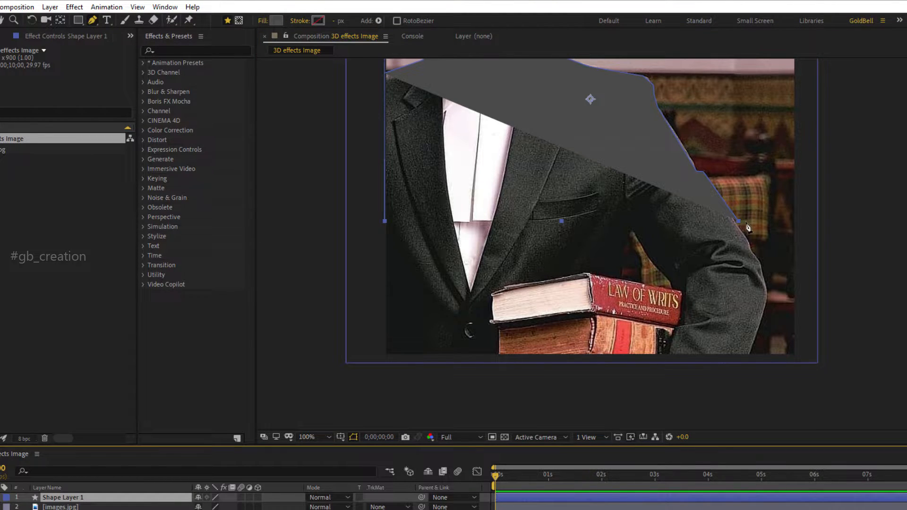
pyautogui.click(736, 221)
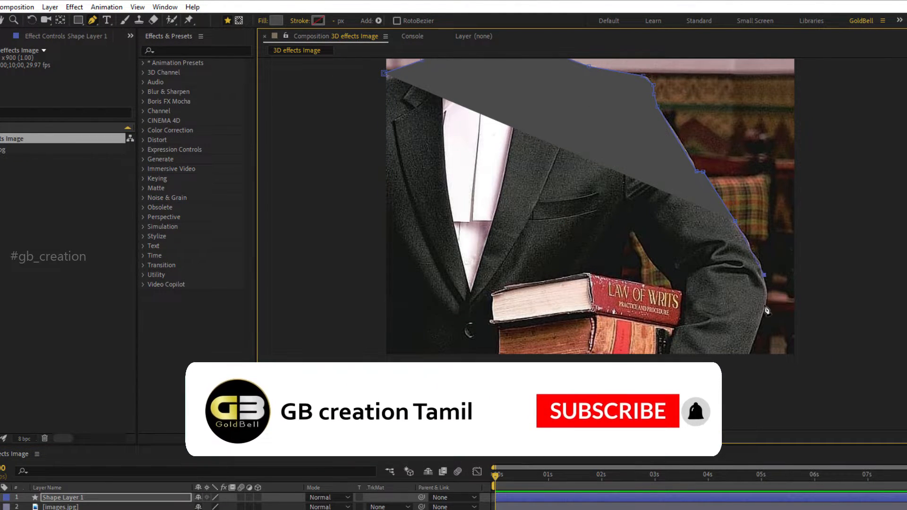
pyautogui.click(766, 284)
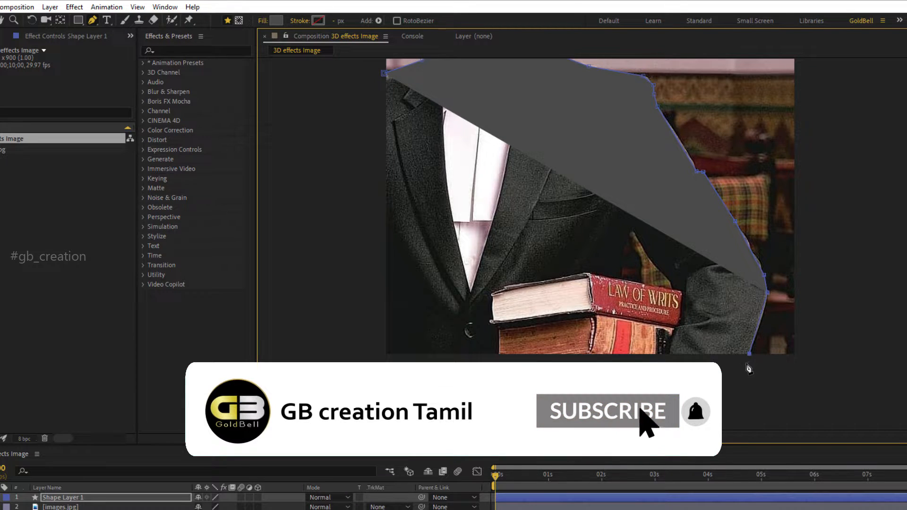
pyautogui.click(749, 354)
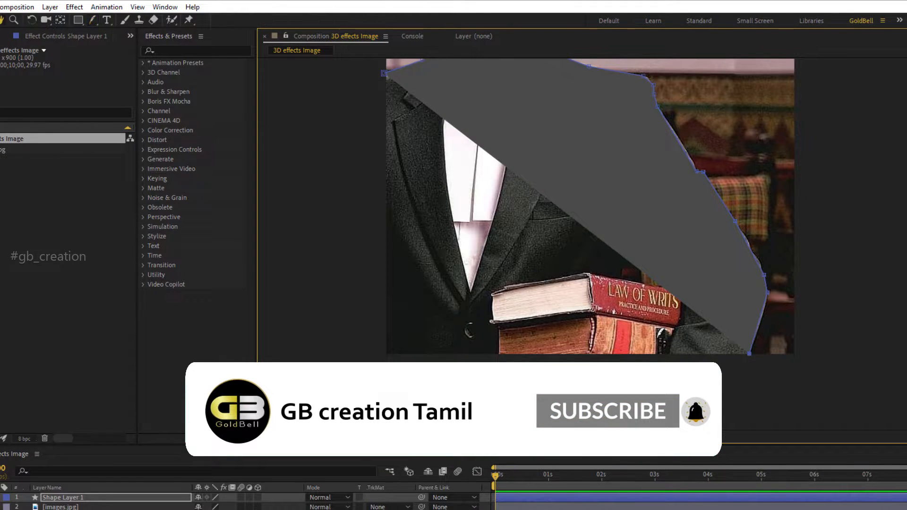
# Run the outline past the image's bottom-left corner and close it at its starting point on the shoulder.
pyautogui.moveTo(673, 357); pyautogui.dragTo(706, 305)
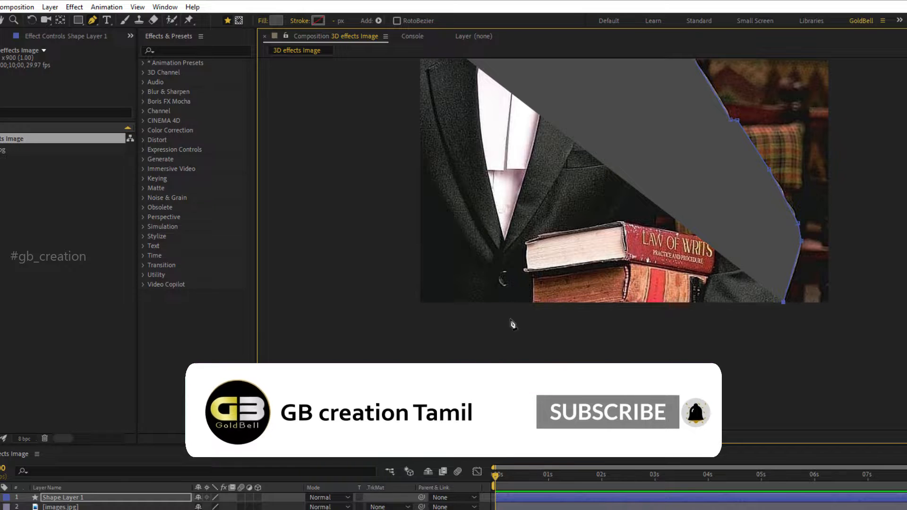
pyautogui.click(411, 302)
pyautogui.press('h')
pyautogui.moveTo(403, 233); pyautogui.dragTo(435, 396)
pyautogui.press('g')
pyautogui.click(450, 175)
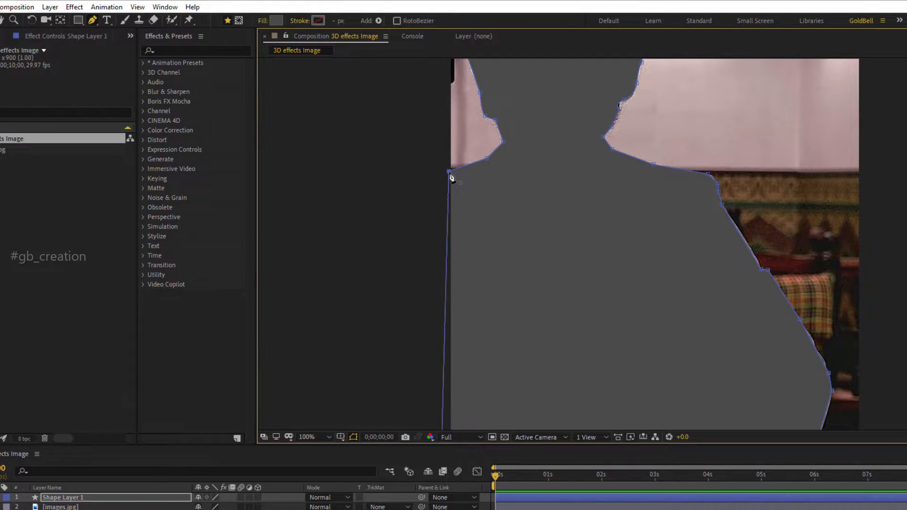
# Change the silhouette shape's fill colour to the lighter gray 656565.
pyautogui.click(63, 498)
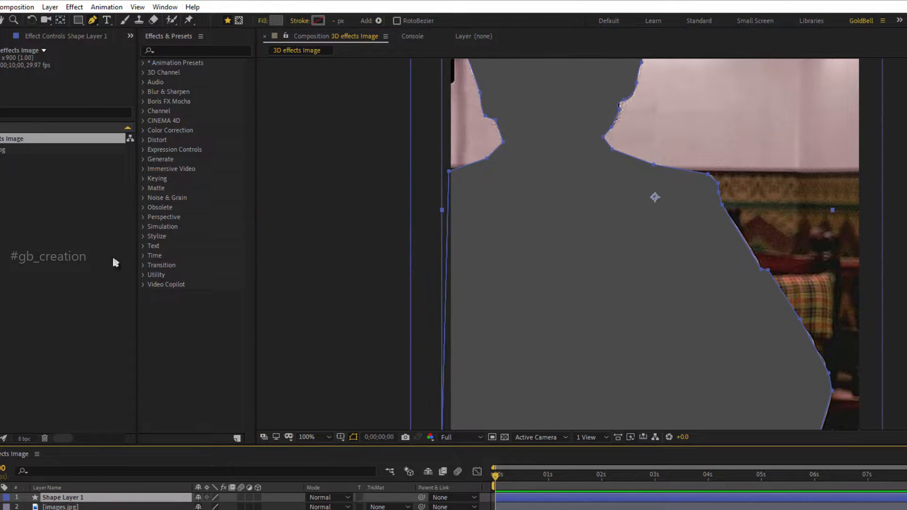
pyautogui.click(276, 20)
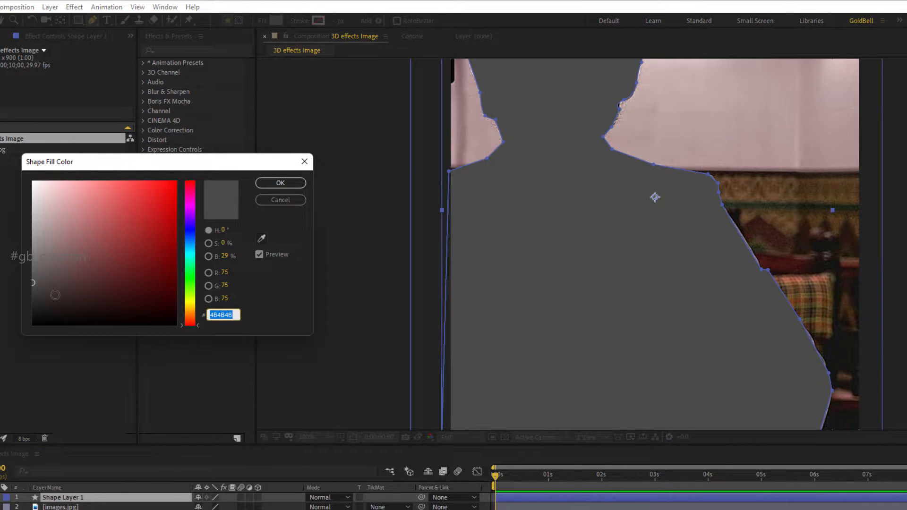
pyautogui.moveTo(33, 282); pyautogui.dragTo(32, 268)
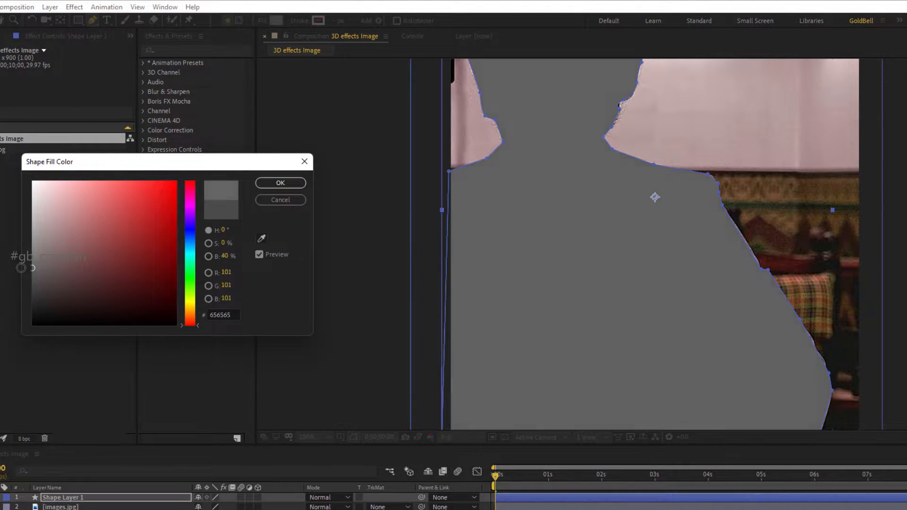
pyautogui.click(270, 183)
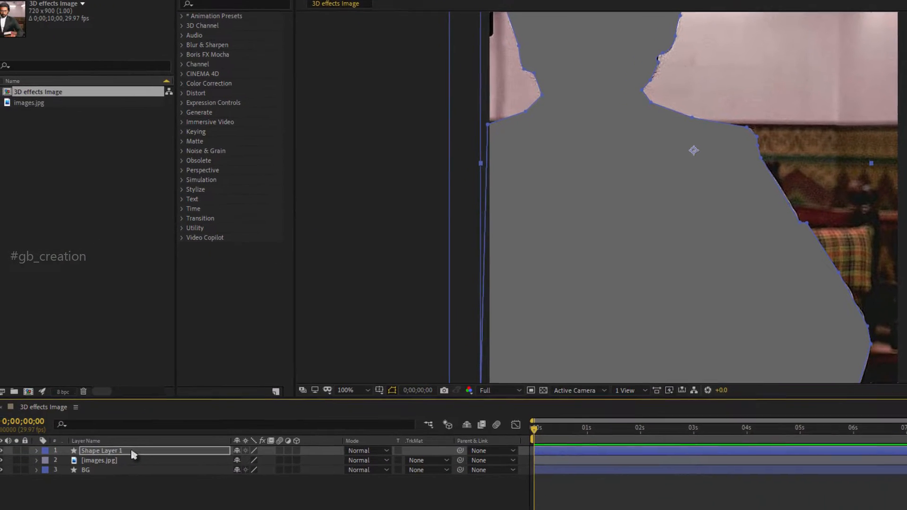
# Rename the silhouette shape layer to Body and place it between the images.jpg and BG layers.
pyautogui.press('Return')
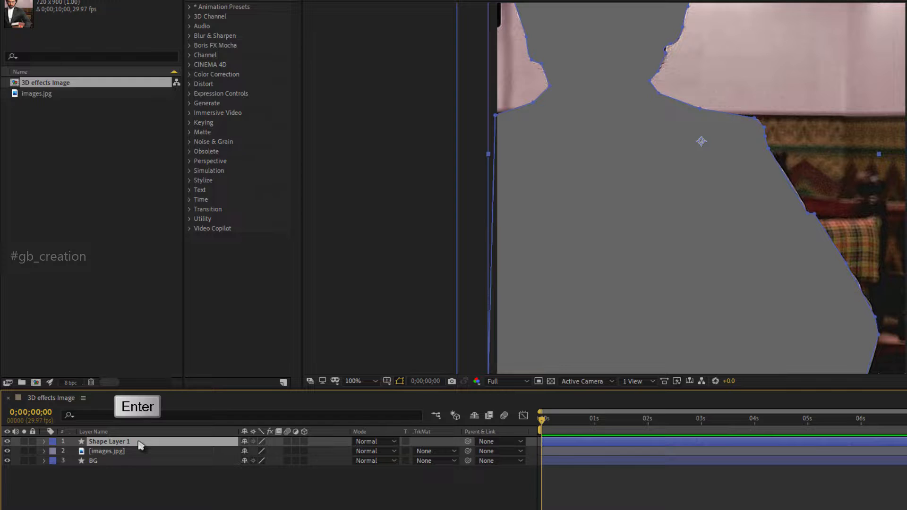
pyautogui.write('B')
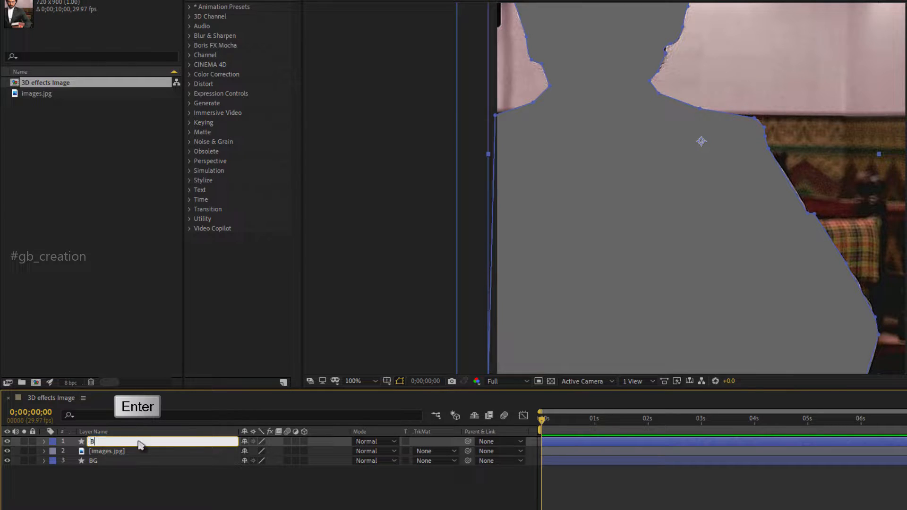
pyautogui.write('ody')
pyautogui.press('Return')
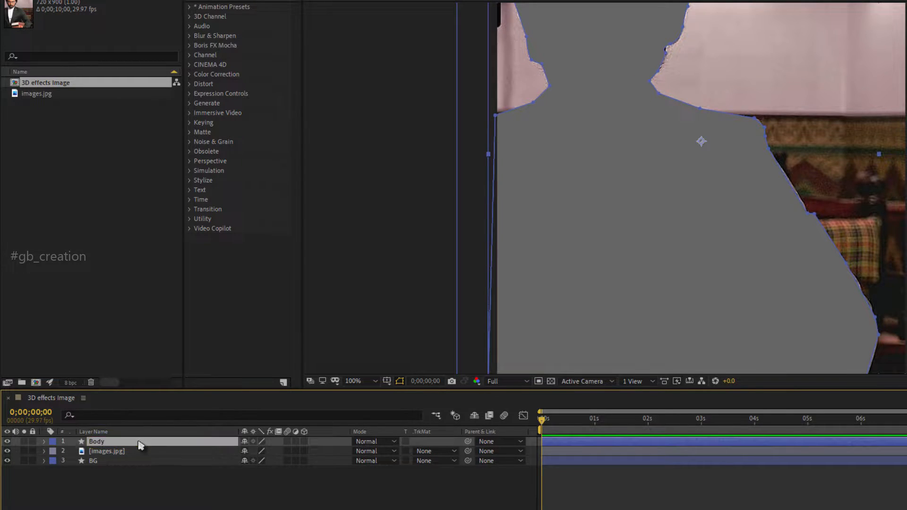
pyautogui.moveTo(139, 443); pyautogui.dragTo(139, 461)
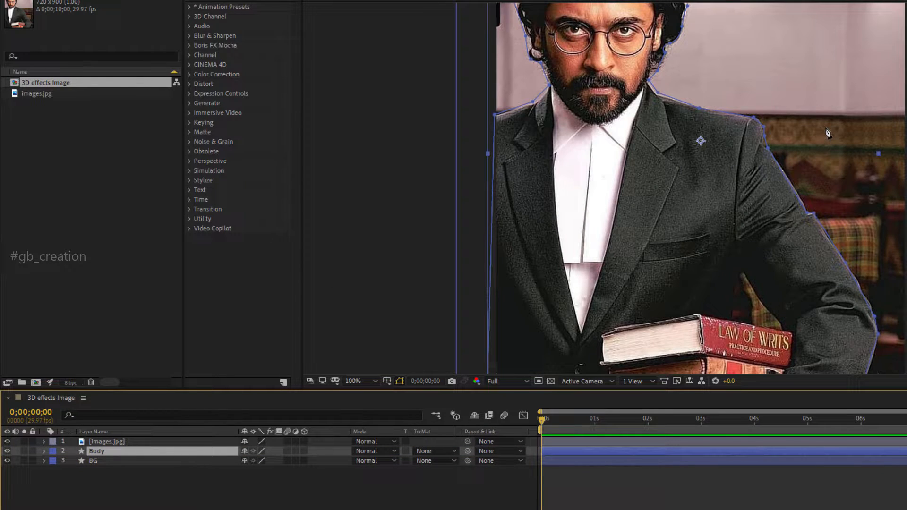
# Deselect the Body layer and start a new pen shape along the lower edge of the beard, from collar to collar.
pyautogui.moveTo(825, 127); pyautogui.dragTo(822, 187)
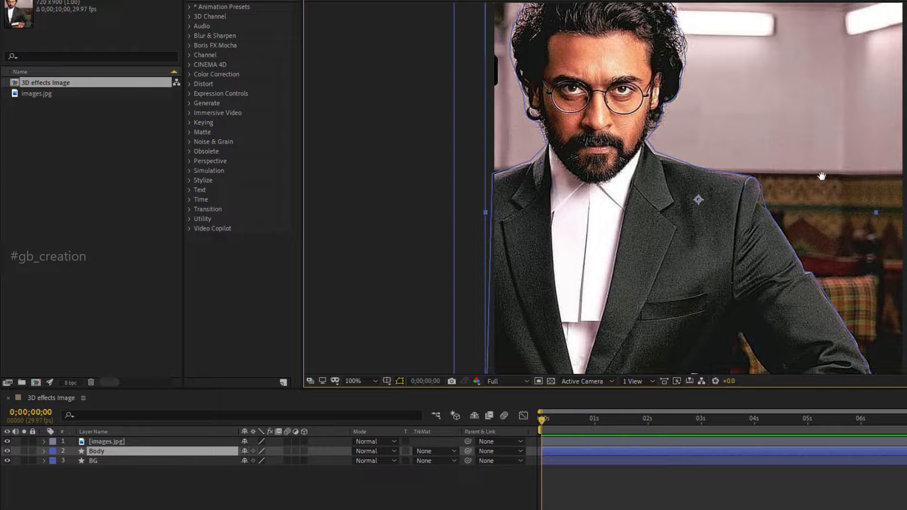
pyautogui.press('v')
pyautogui.click(285, 501)
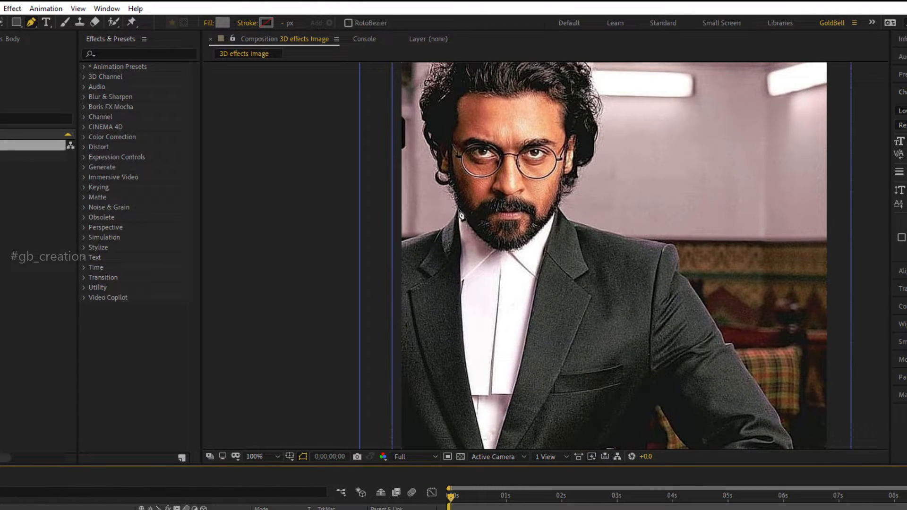
pyautogui.click(458, 209)
pyautogui.click(483, 241)
pyautogui.click(504, 249)
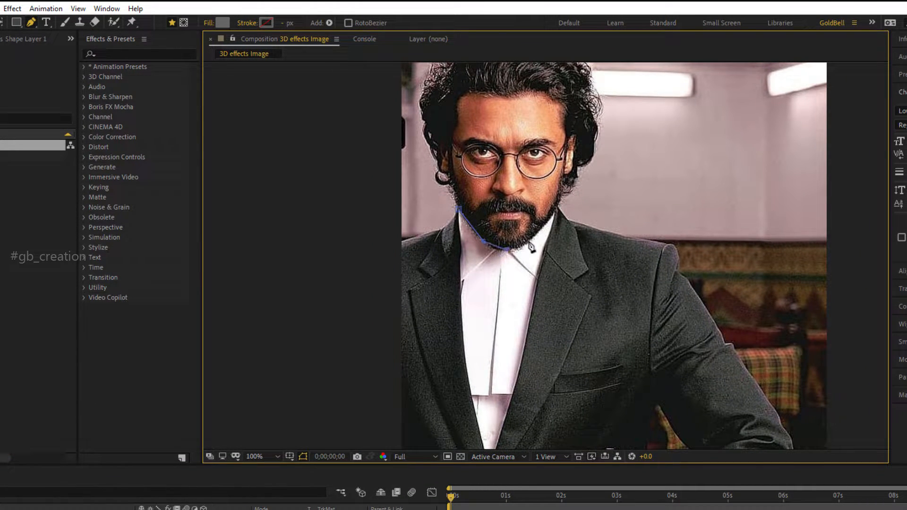
pyautogui.click(541, 226)
pyautogui.click(555, 206)
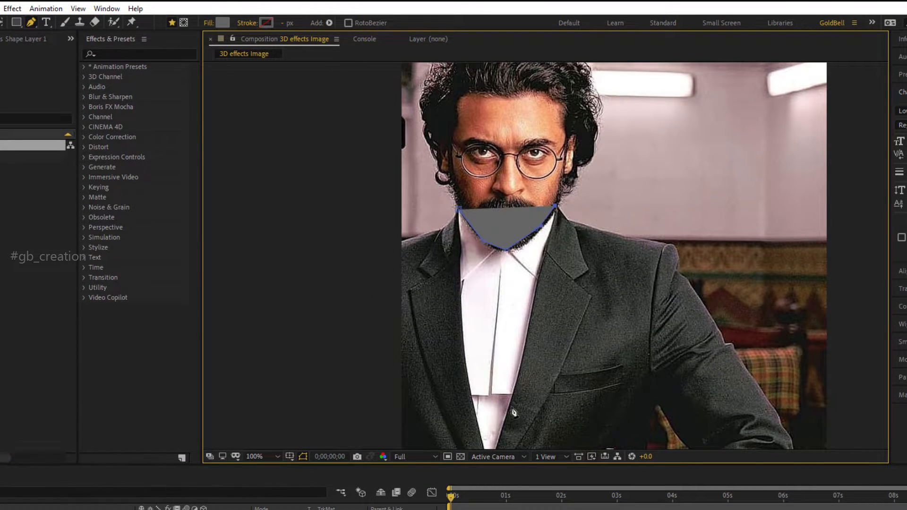
# Trace the white shirt down to its lower tip and back up to the collar, closing the shape and refining its points.
pyautogui.click(515, 388)
pyautogui.moveTo(541, 296); pyautogui.dragTo(574, 216)
pyautogui.click(523, 388)
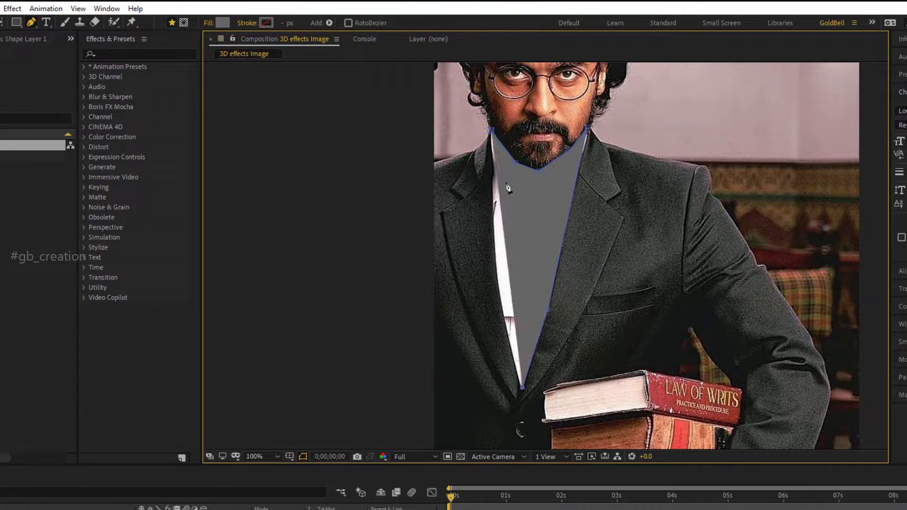
pyautogui.click(492, 203)
pyautogui.click(506, 289)
pyautogui.moveTo(503, 291); pyautogui.dragTo(506, 336)
pyautogui.moveTo(500, 274); pyautogui.dragTo(496, 268)
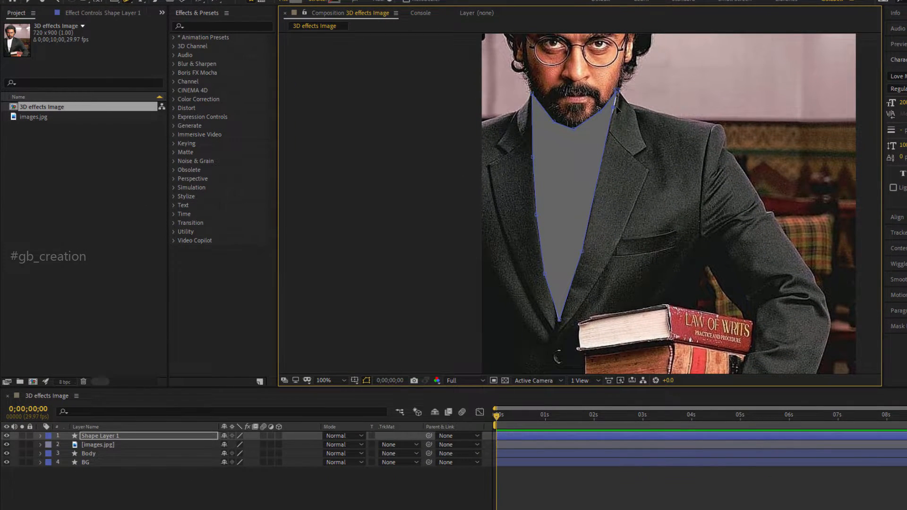
pyautogui.moveTo(616, 105); pyautogui.dragTo(618, 106)
# Rename the shirt shape layer to dress and place it between the images.jpg and Body layers.
pyautogui.click(120, 439)
pyautogui.press('Return')
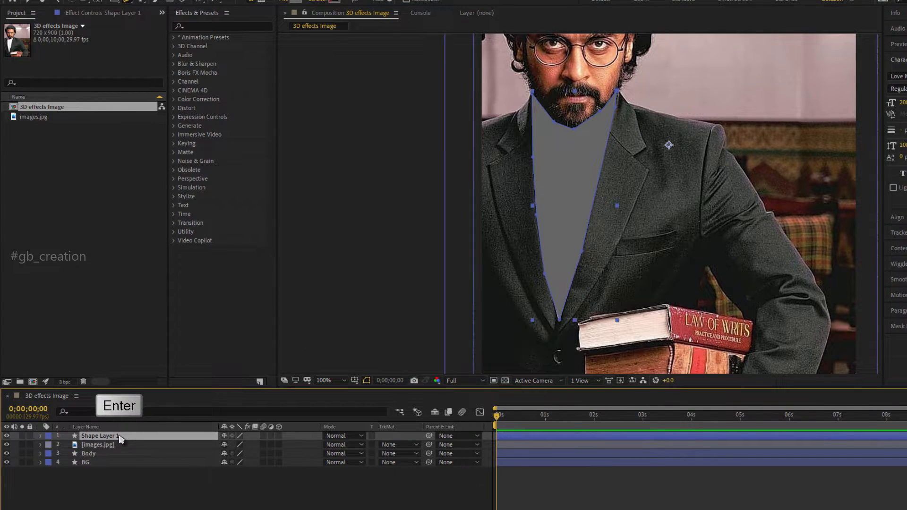
pyautogui.write('dress')
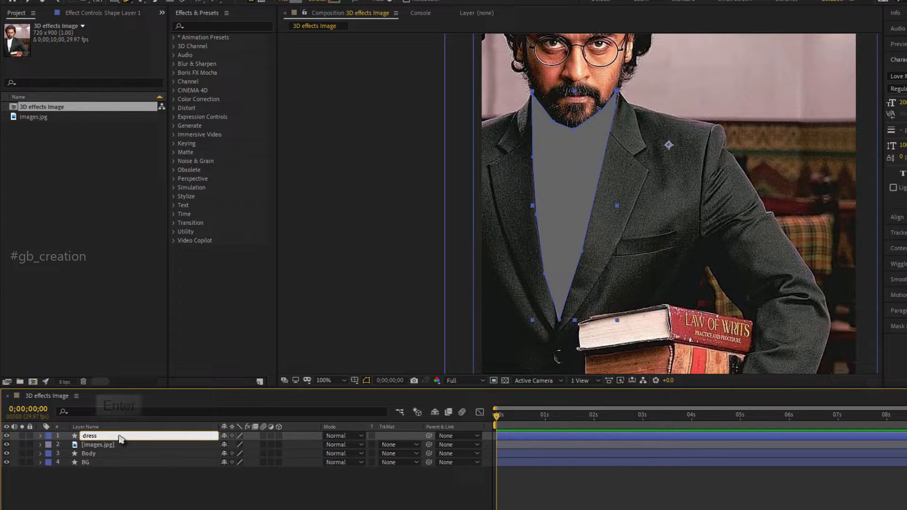
pyautogui.press('Return')
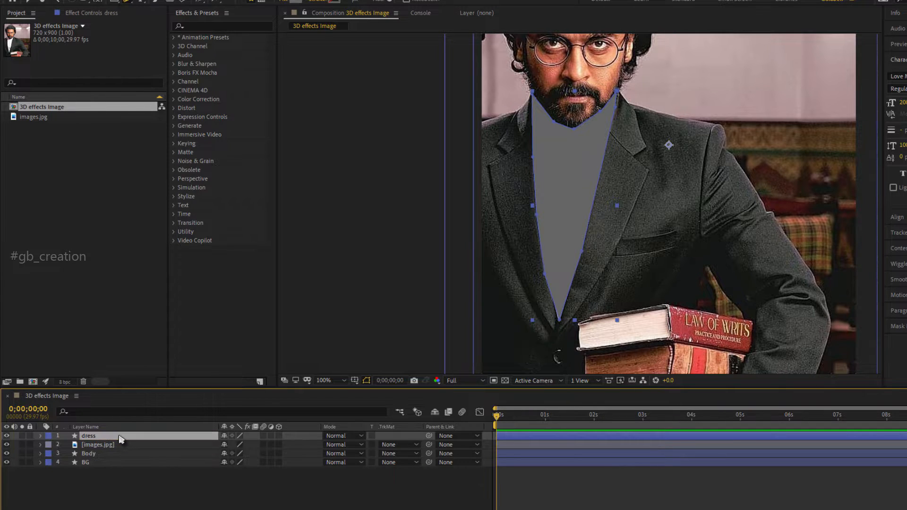
pyautogui.moveTo(120, 439); pyautogui.dragTo(124, 452)
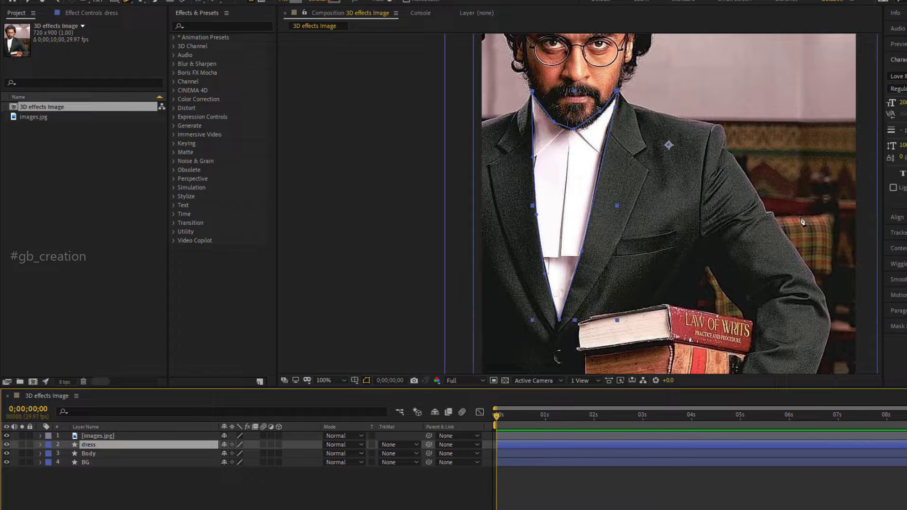
# Undo the stray pen point beside the shoulder on the dress layer and deselect all layers.
pyautogui.moveTo(802, 221); pyautogui.dragTo(846, 360)
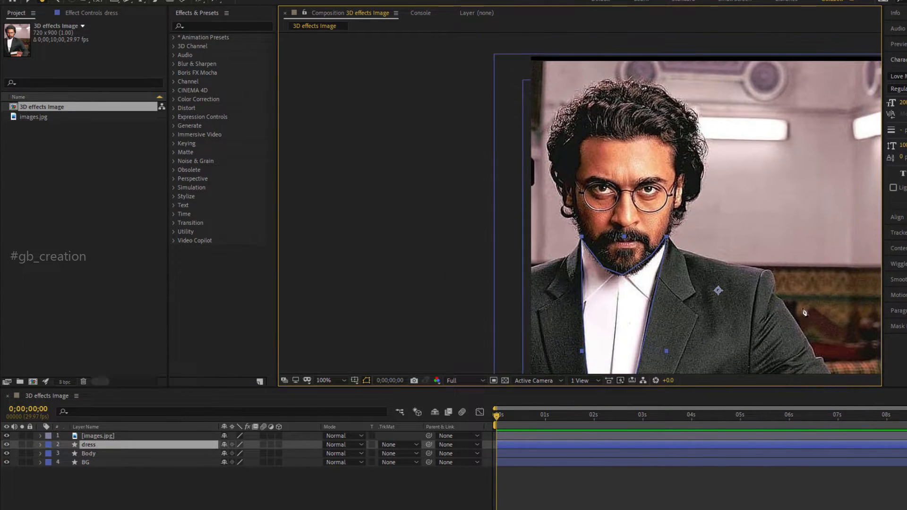
pyautogui.scroll(1, 801, 309)
pyautogui.scroll(-1, 799, 279)
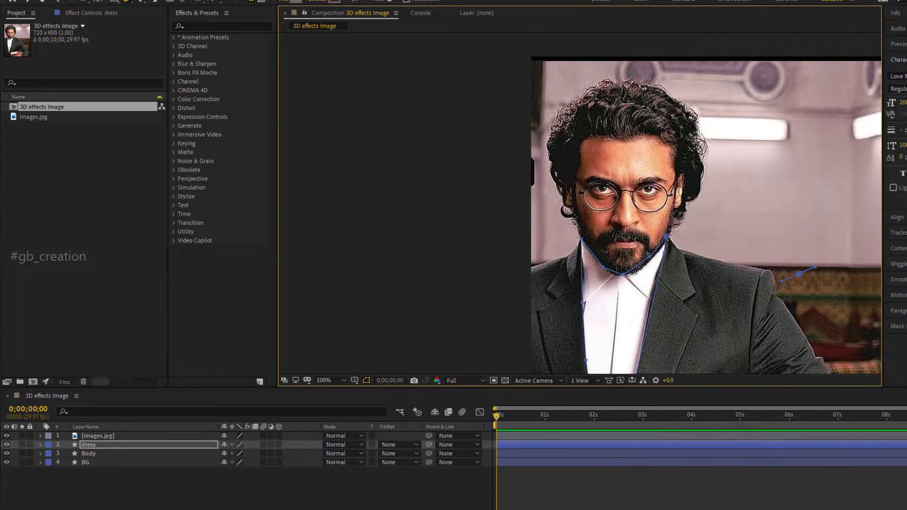
pyautogui.hotkey('ctrl', 'z')
pyautogui.moveTo(735, 258); pyautogui.dragTo(729, 292)
pyautogui.click(211, 485)
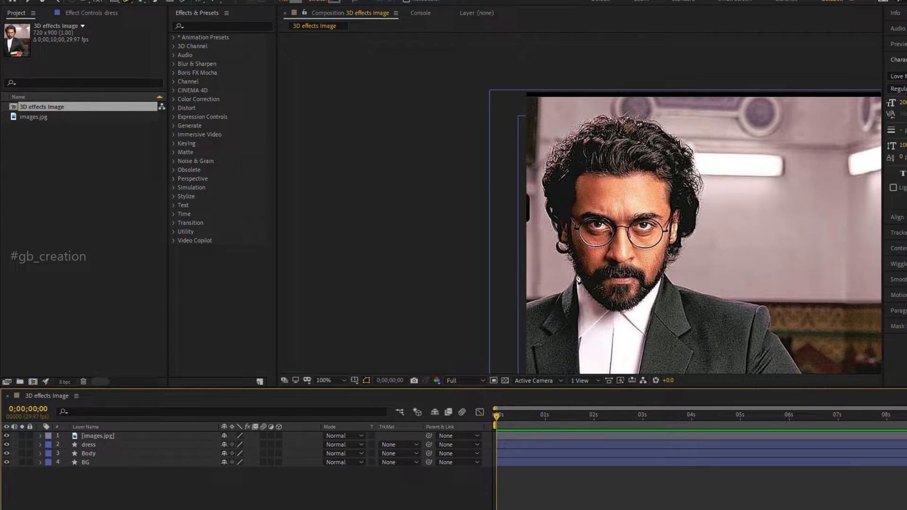
# Start a new pen shape at the left side of the beard and trace up around the hair to the top of the head.
pyautogui.click(575, 272)
pyautogui.click(568, 258)
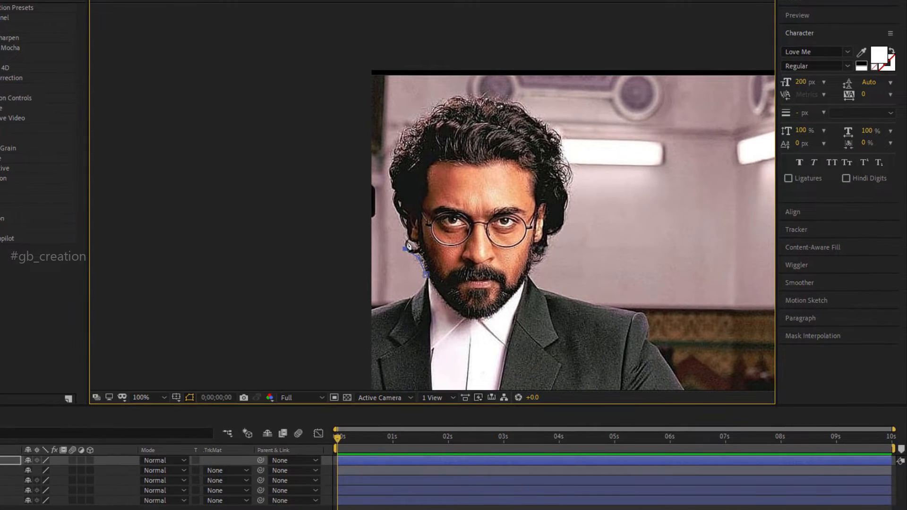
pyautogui.click(468, 246)
pyautogui.click(460, 217)
pyautogui.click(454, 192)
pyautogui.click(390, 157)
pyautogui.click(400, 130)
pyautogui.click(428, 106)
pyautogui.click(461, 96)
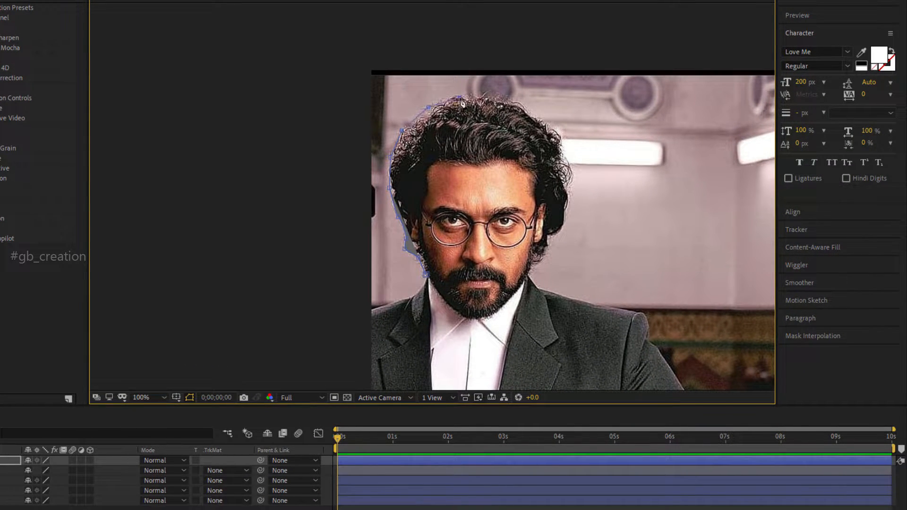
# Continue the head outline from the top of the hair down its right side to about ear level.
pyautogui.click(492, 100)
pyautogui.click(526, 112)
pyautogui.click(546, 126)
pyautogui.click(563, 147)
pyautogui.click(562, 162)
pyautogui.click(564, 188)
pyautogui.click(568, 207)
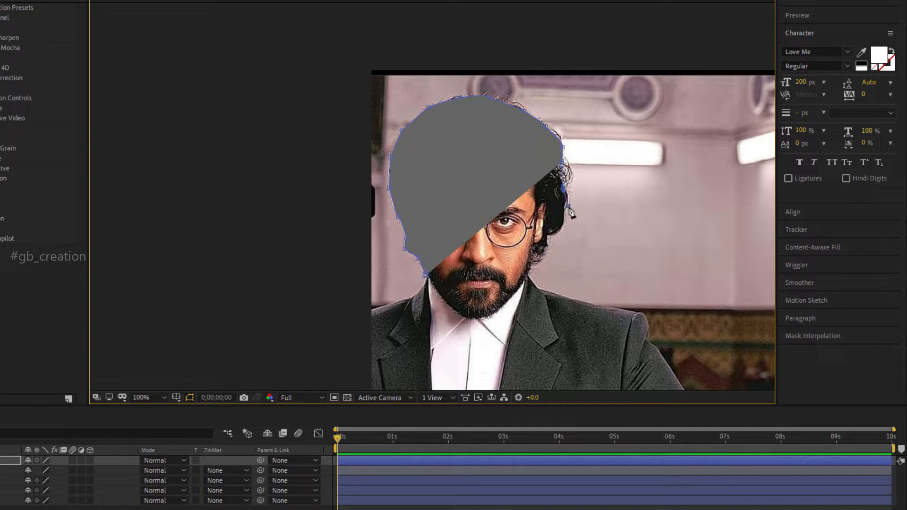
# Trace the rest of the head outline past the right ear and around the beard, closing the shape and refining its points.
pyautogui.click(561, 230)
pyautogui.click(547, 235)
pyautogui.click(545, 249)
pyautogui.click(531, 264)
pyautogui.click(529, 275)
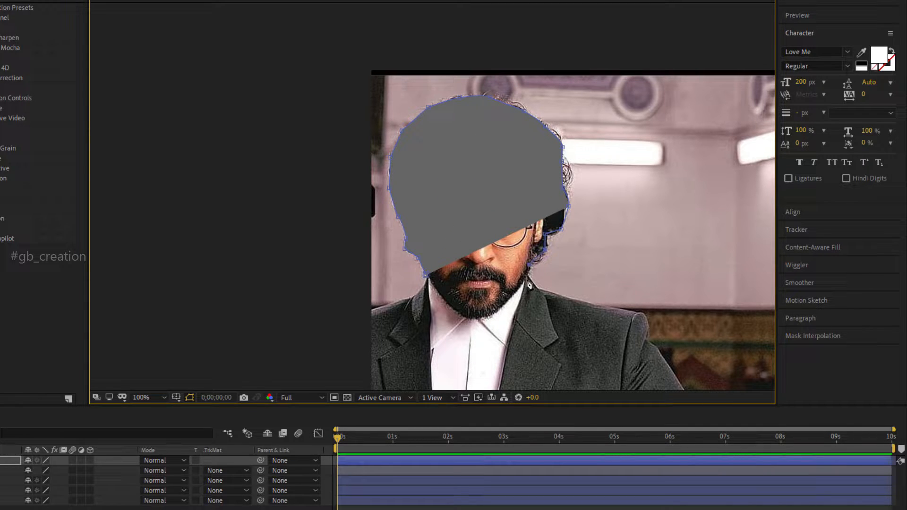
pyautogui.click(525, 282)
pyautogui.click(509, 300)
pyautogui.click(482, 317)
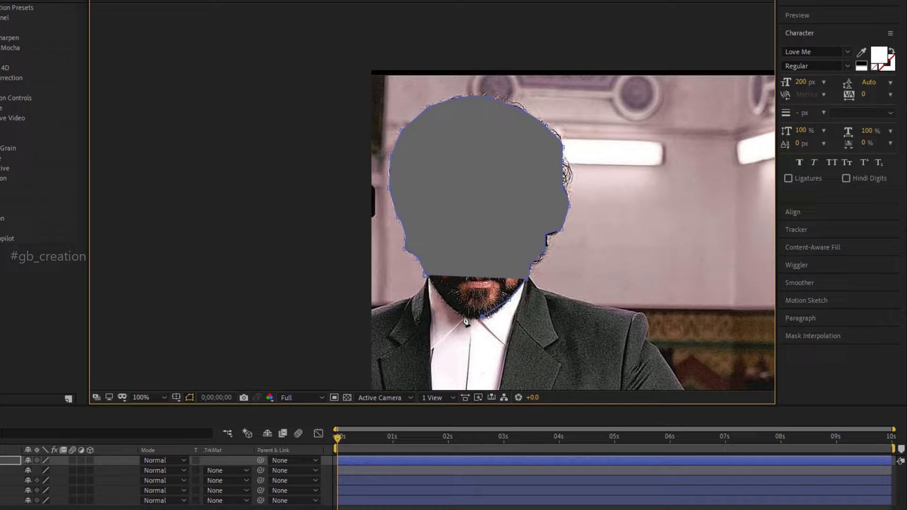
pyautogui.click(426, 275)
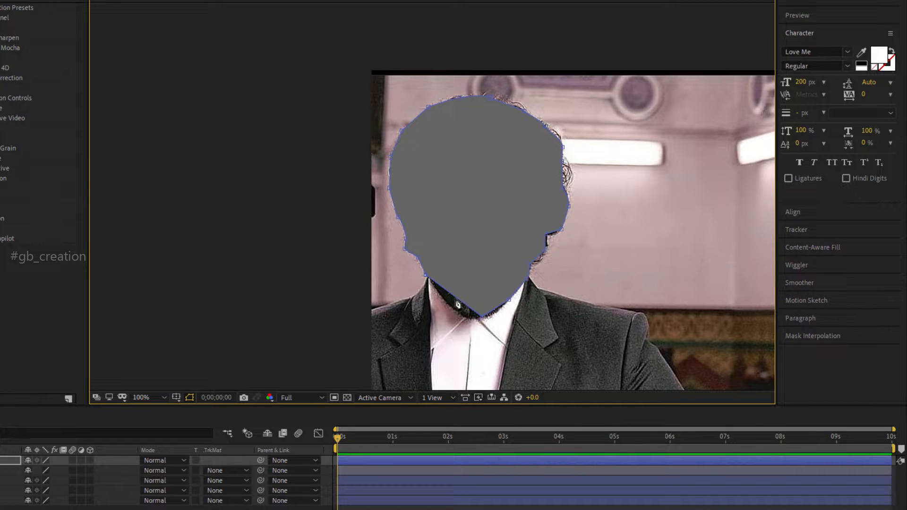
pyautogui.moveTo(457, 300); pyautogui.dragTo(479, 321)
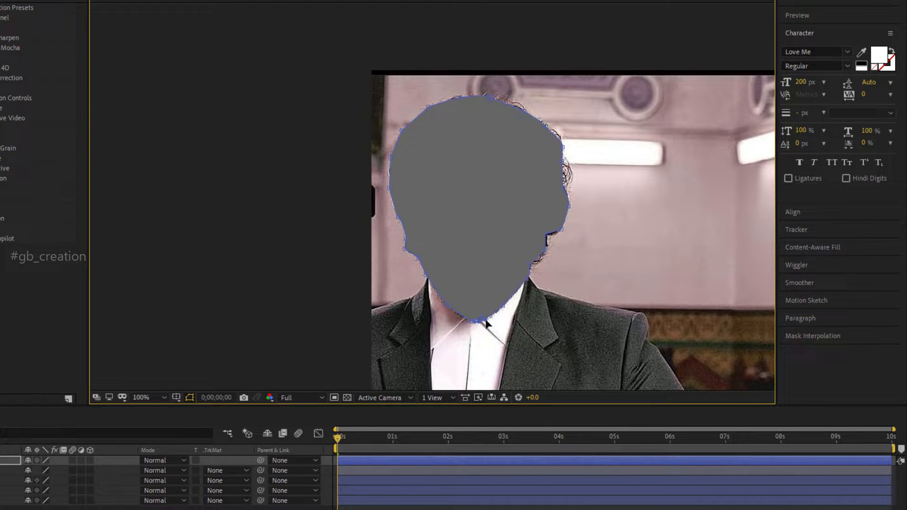
pyautogui.moveTo(570, 206); pyautogui.dragTo(572, 207)
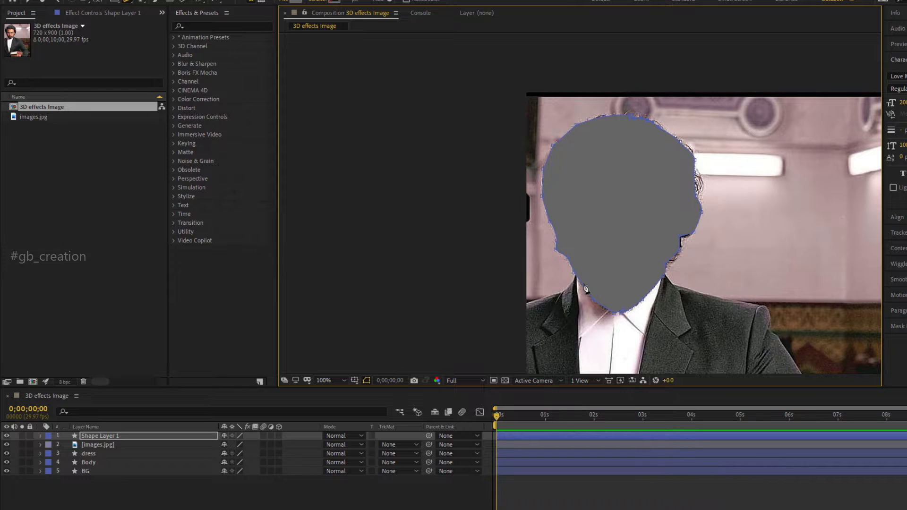
# Hide the images.jpg layer and set the dress layer's shape fill color to 7A7A7A.
pyautogui.click(91, 455)
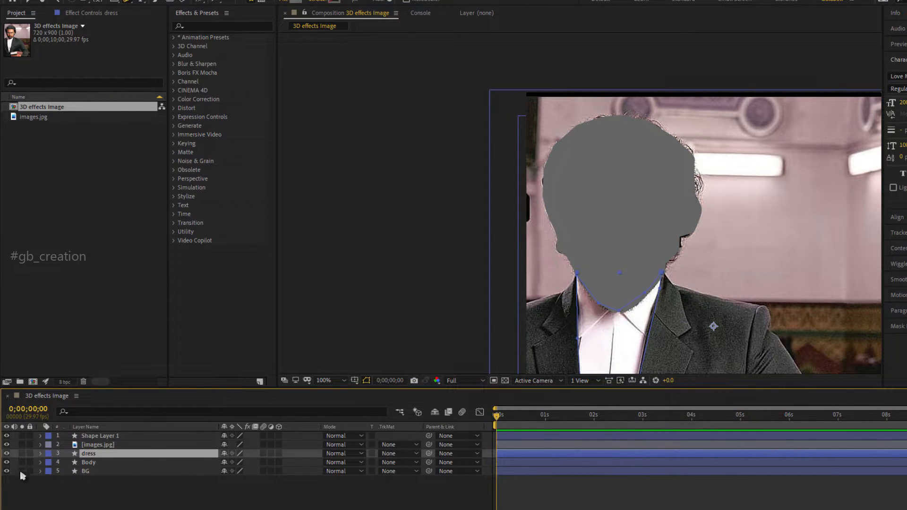
pyautogui.click(6, 445)
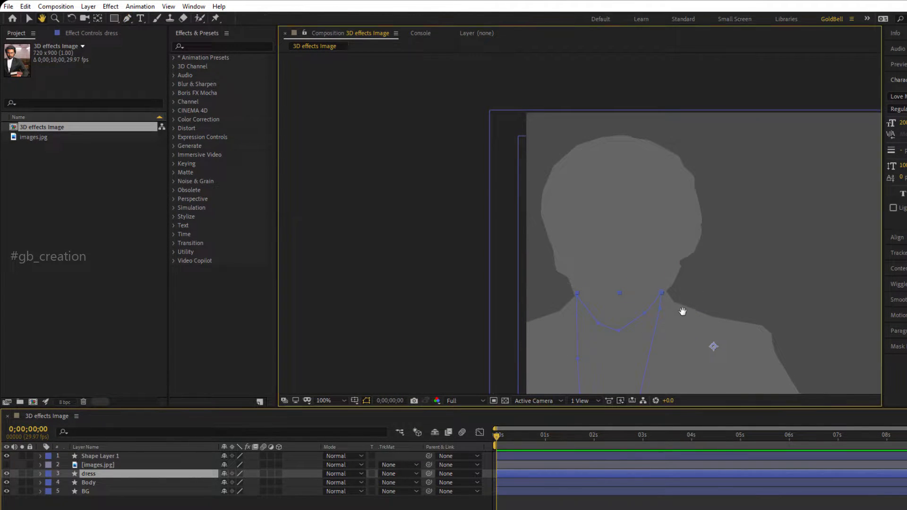
pyautogui.moveTo(685, 312); pyautogui.dragTo(723, 194)
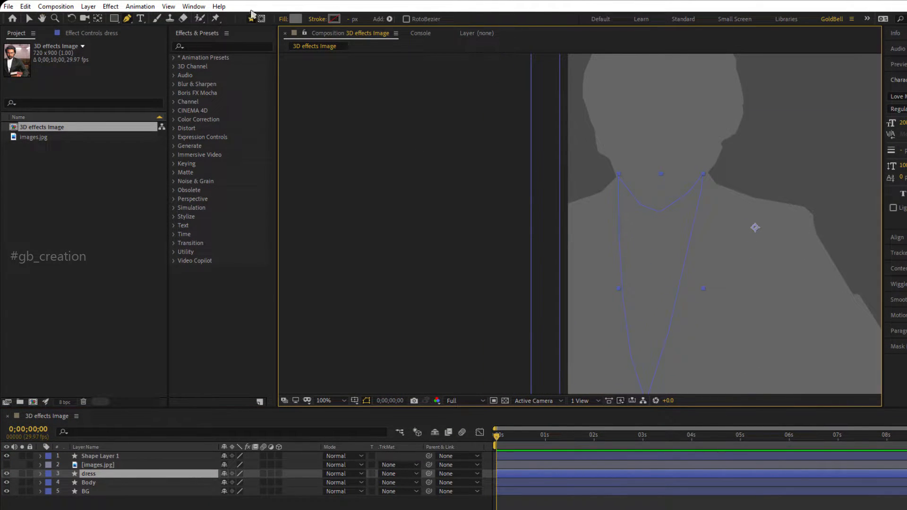
pyautogui.click(296, 19)
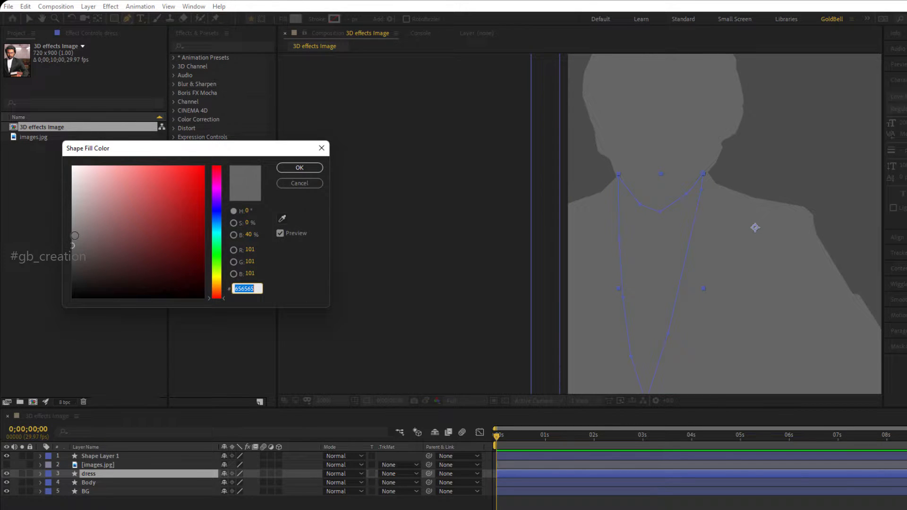
pyautogui.click(75, 235)
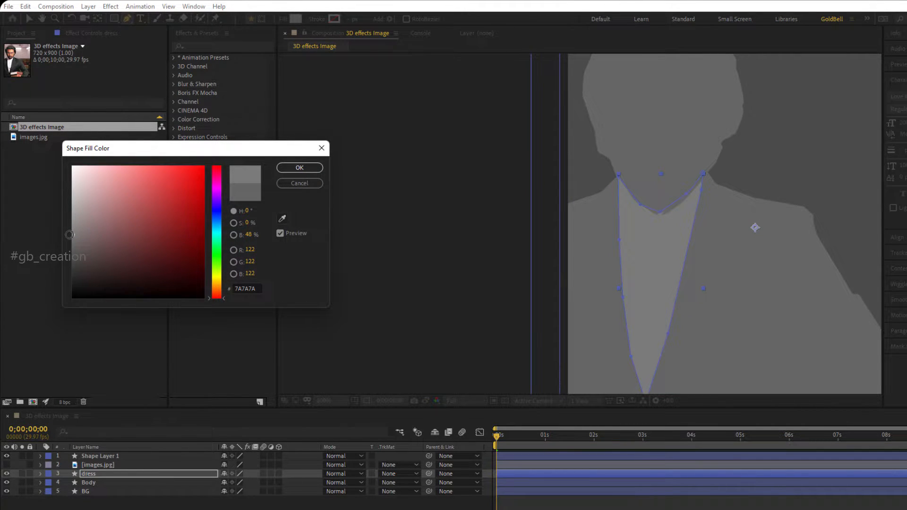
pyautogui.click(299, 167)
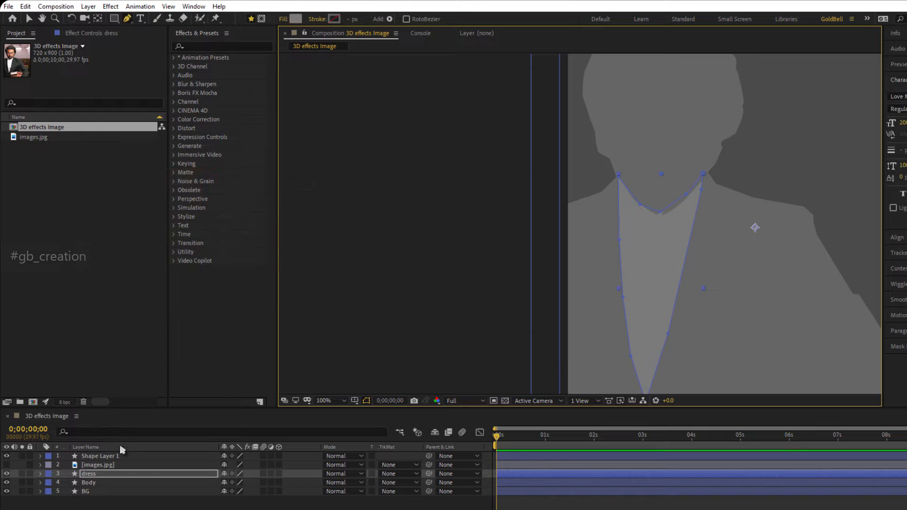
# Set the head shape layer's fill color to 7D7C7C.
pyautogui.click(114, 458)
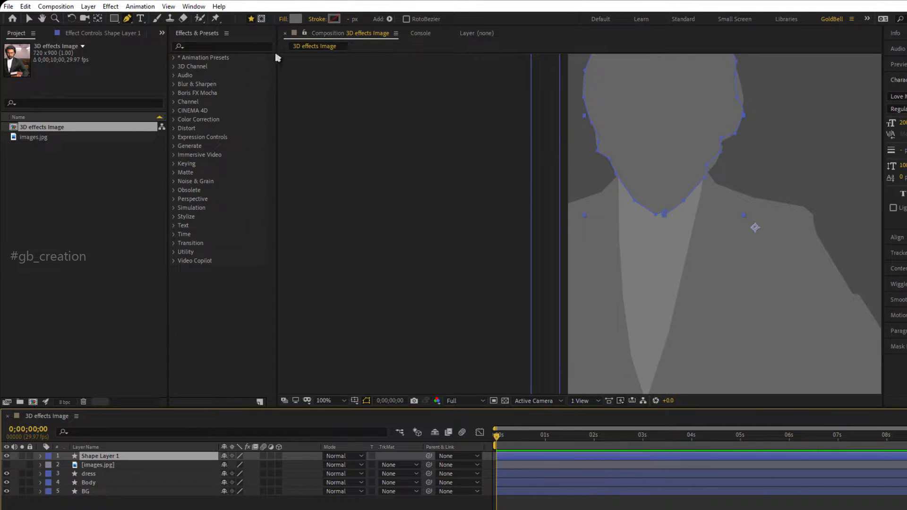
pyautogui.click(295, 19)
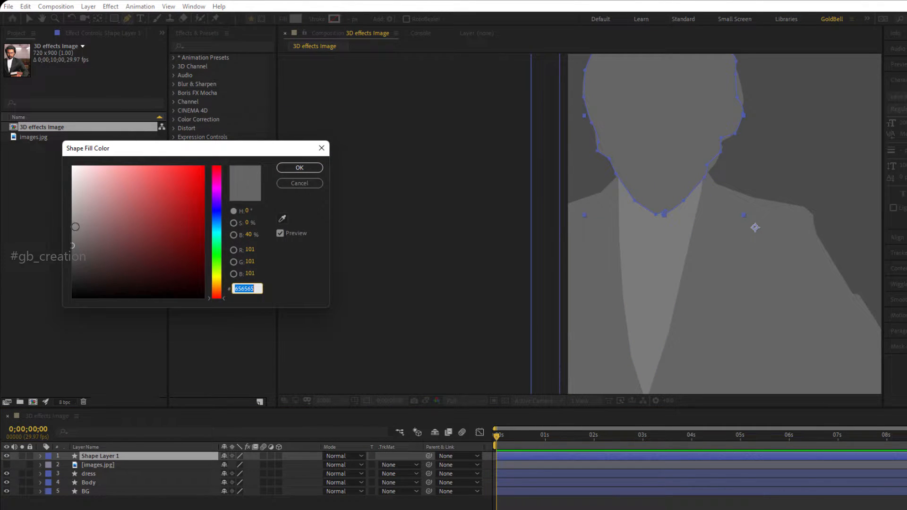
pyautogui.click(72, 233)
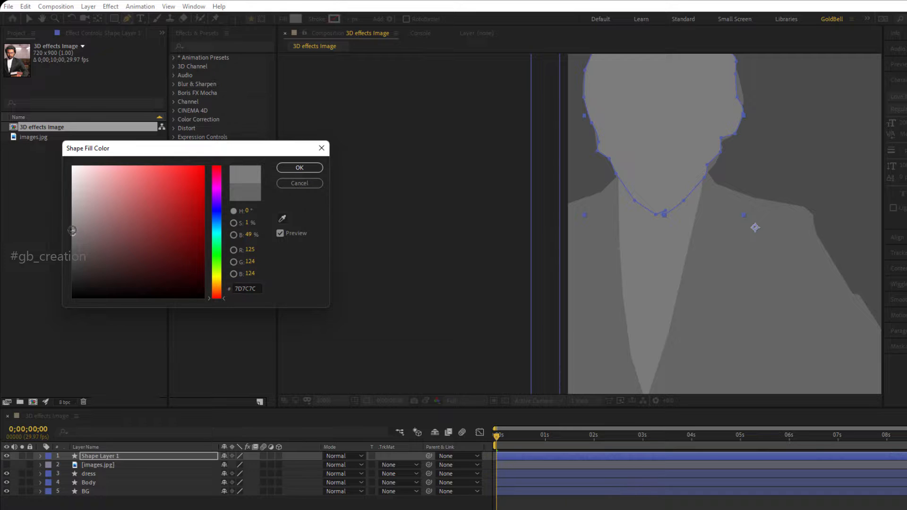
pyautogui.click(299, 168)
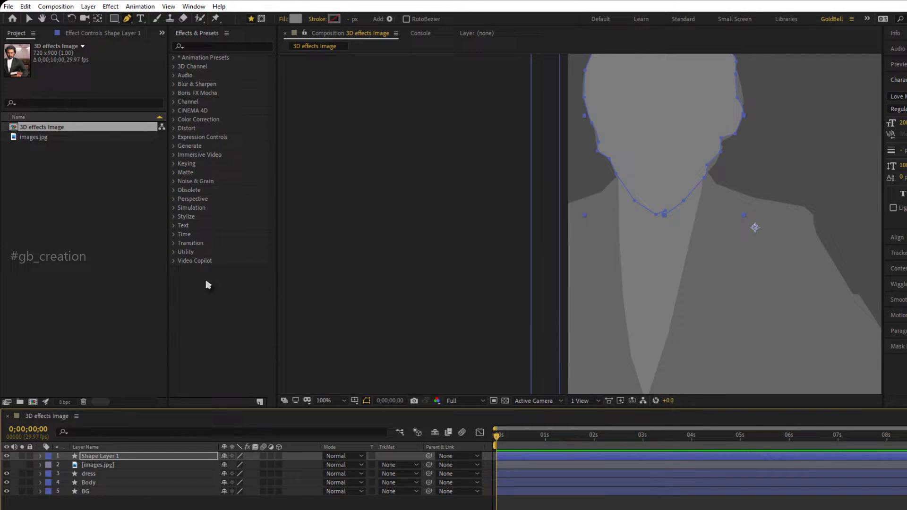
# Rename the head shape layer to face and place it between the images.jpg and dress layers.
pyautogui.click(112, 457)
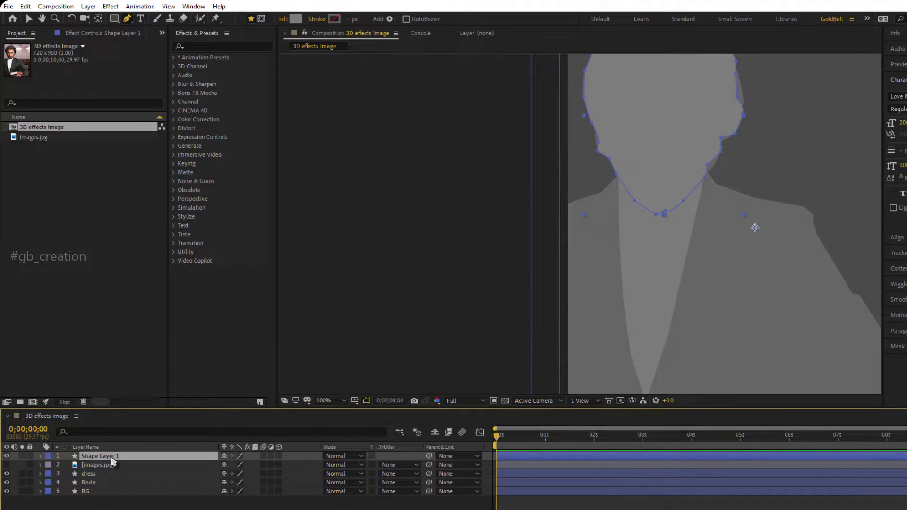
pyautogui.press('Return')
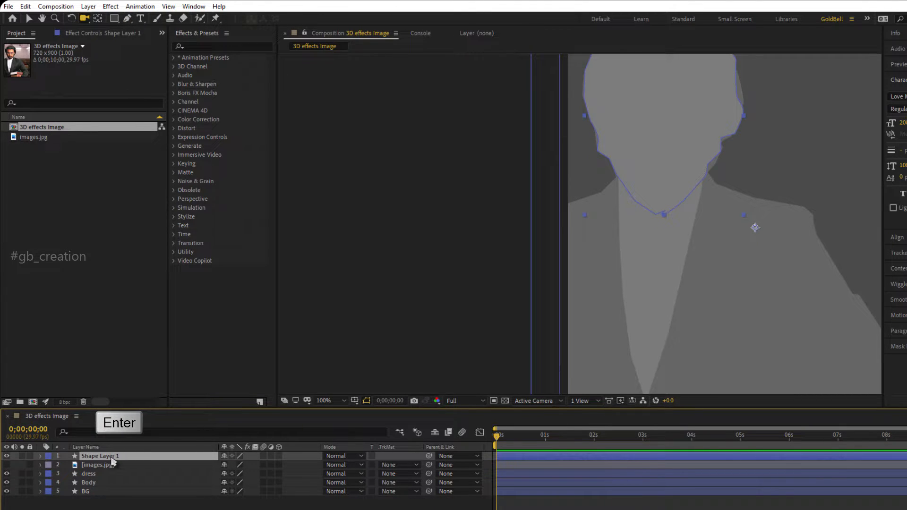
pyautogui.press('Return')
pyautogui.write('face')
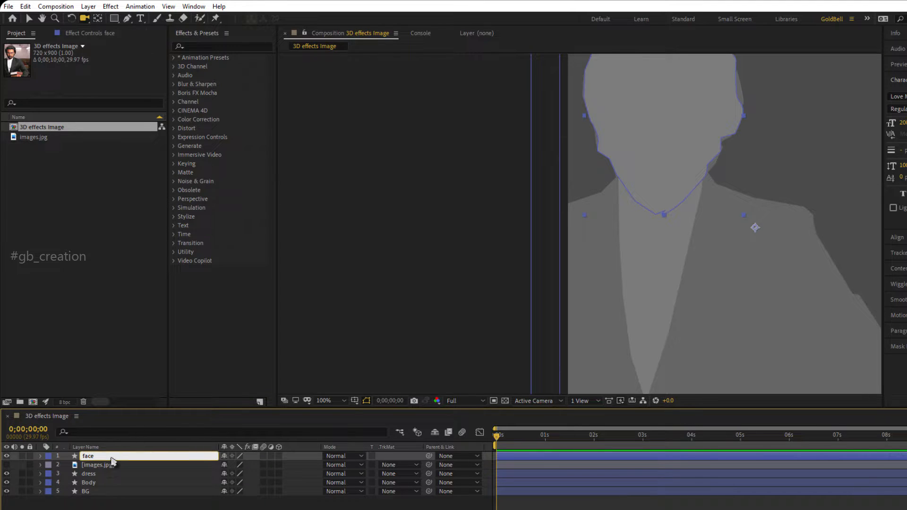
pyautogui.press('Return')
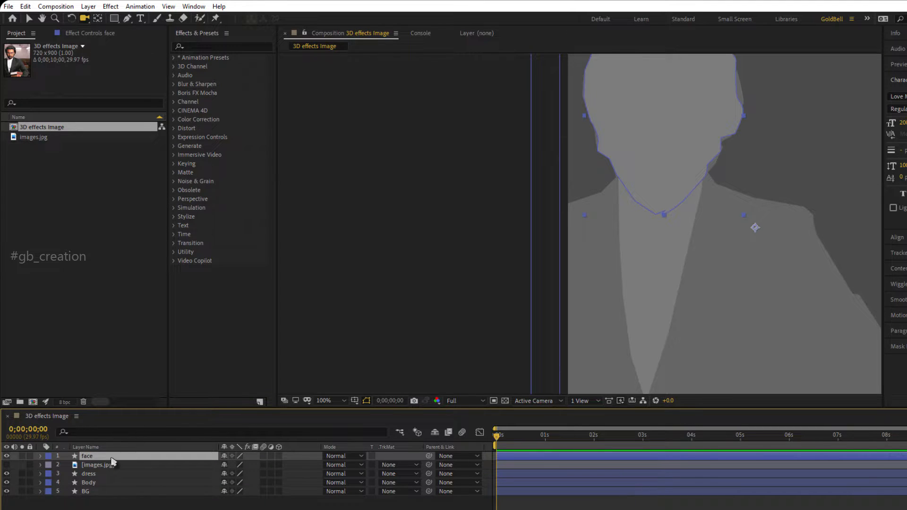
pyautogui.moveTo(114, 462); pyautogui.dragTo(116, 473)
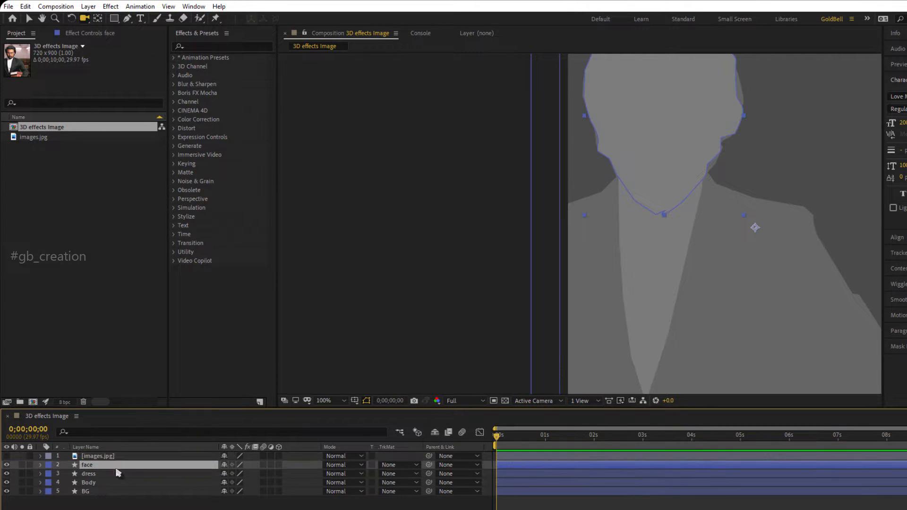
# Show the images.jpg layer again and deselect all layers with the Pen tool active.
pyautogui.click(6, 456)
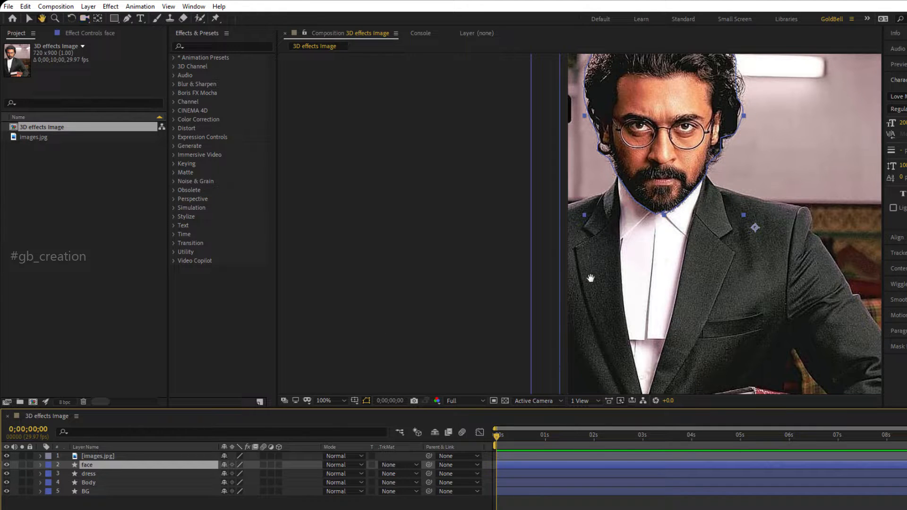
pyautogui.moveTo(588, 280); pyautogui.dragTo(485, 348)
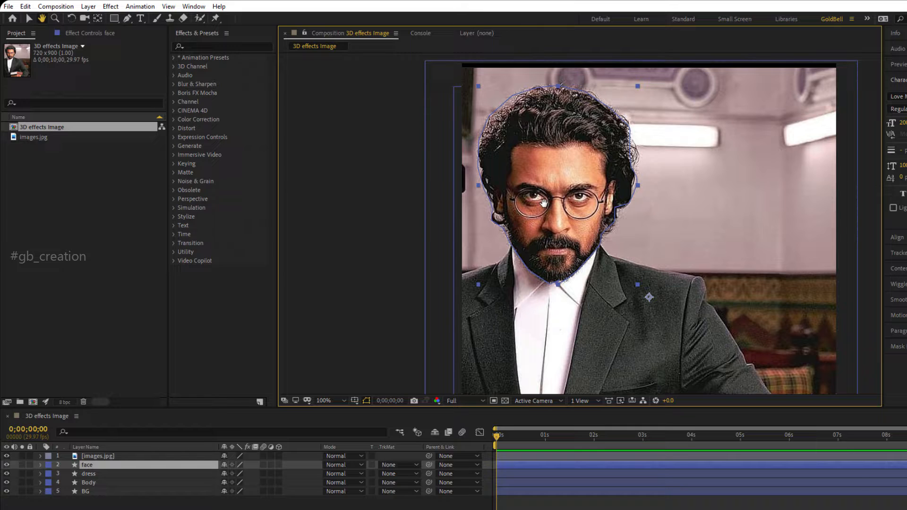
pyautogui.press('g')
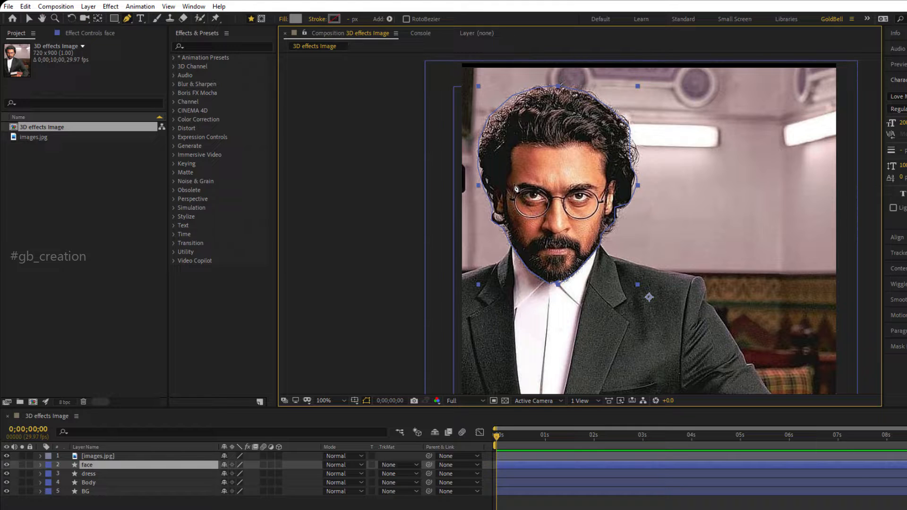
pyautogui.click(284, 506)
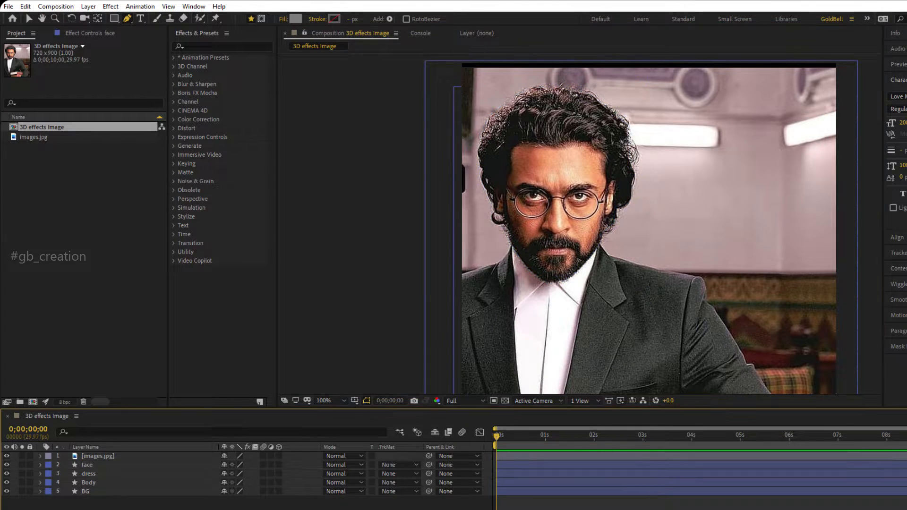
# Trace the forehead from hairline to eyebrows as a closed pen shape on a new layer and refine its edges.
pyautogui.click(515, 148)
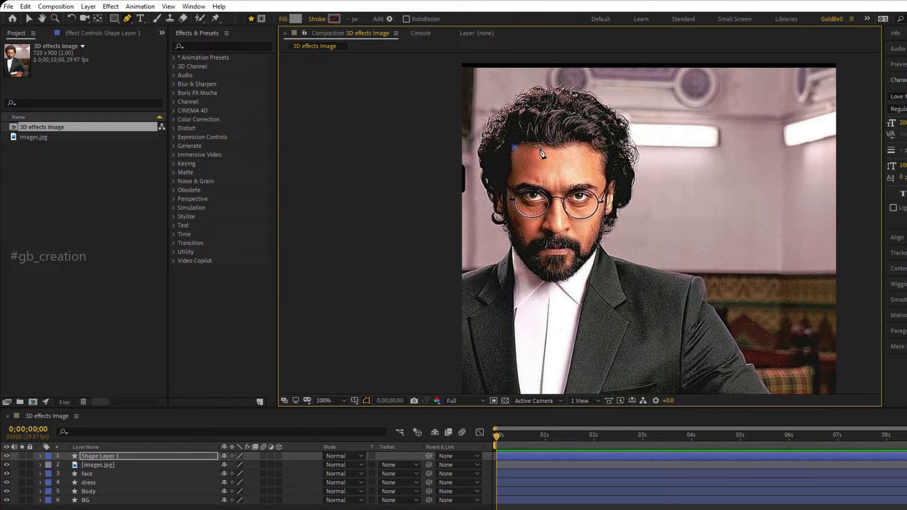
pyautogui.moveTo(541, 149); pyautogui.dragTo(601, 181)
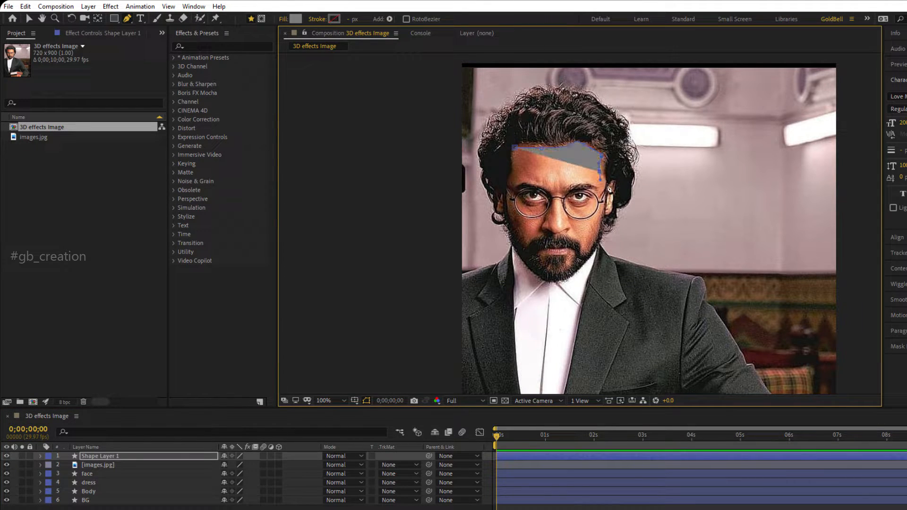
pyautogui.click(607, 181)
pyautogui.click(605, 190)
pyautogui.click(563, 188)
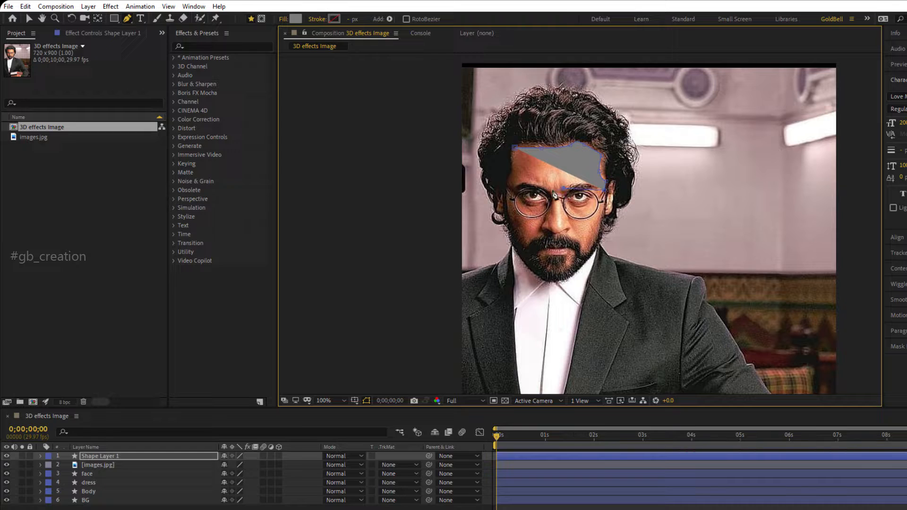
pyautogui.click(513, 189)
pyautogui.click(515, 148)
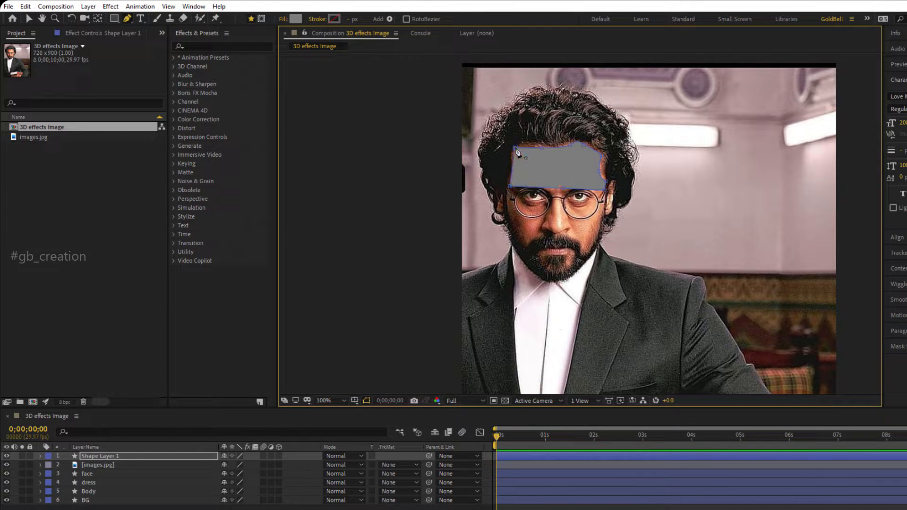
pyautogui.moveTo(535, 187); pyautogui.dragTo(605, 170)
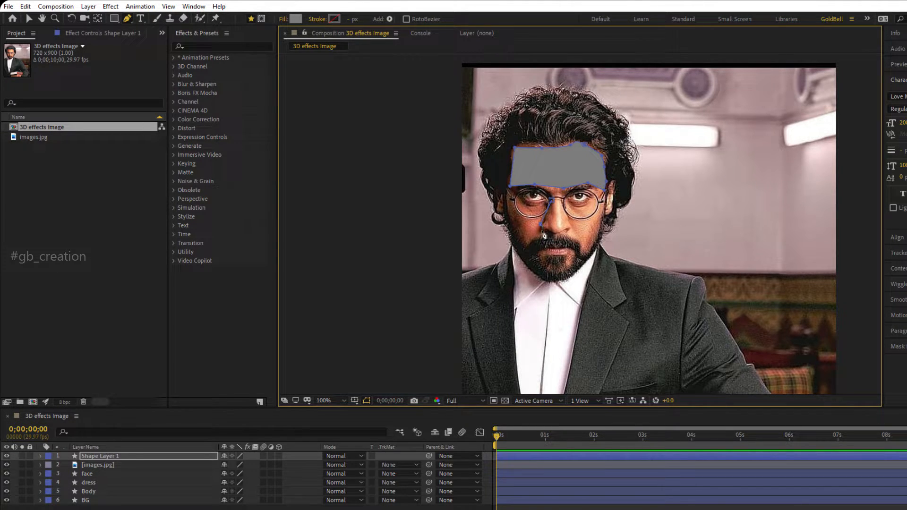
# Trace the nose from its bridge around the nostrils as a closed shape on the same layer as the forehead.
pyautogui.click(563, 231)
pyautogui.click(571, 227)
pyautogui.click(559, 200)
pyautogui.click(552, 201)
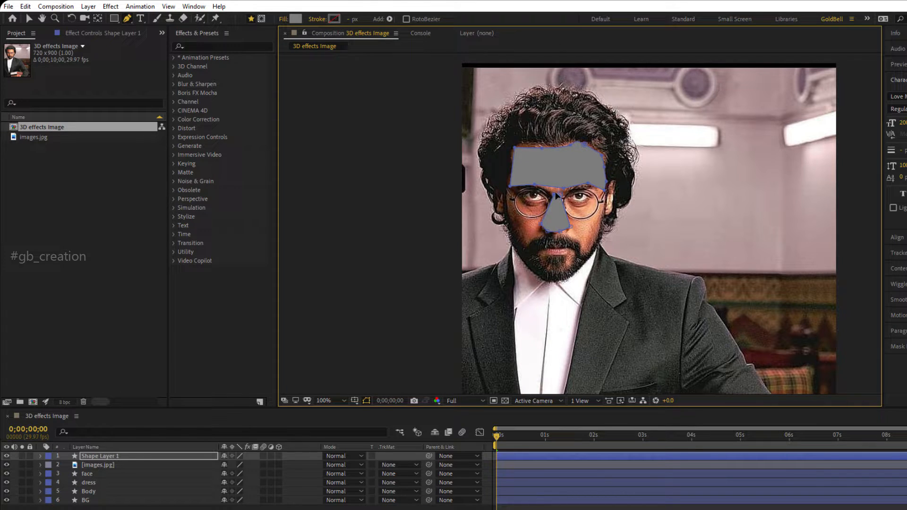
# Trace the bearded chin below the lower lip as a closed pen shape on the same layer as the nose and forehead.
pyautogui.moveTo(564, 255); pyautogui.dragTo(570, 226)
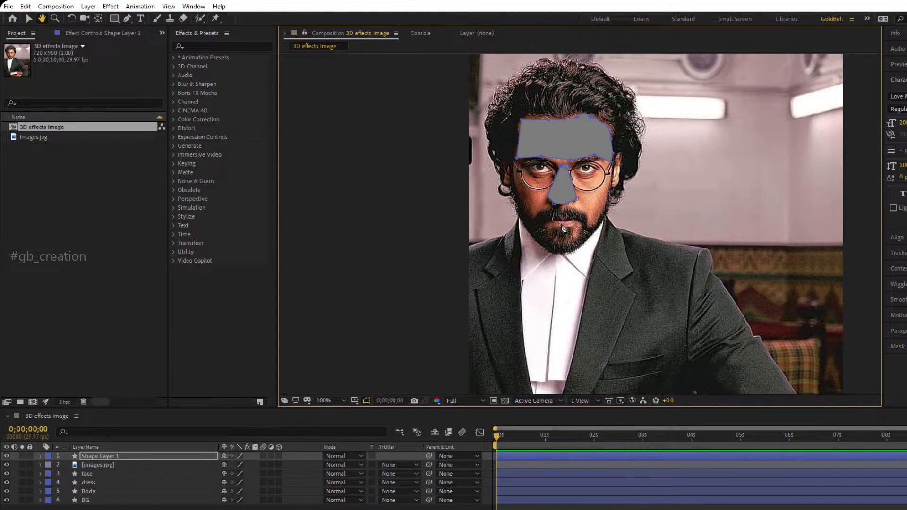
pyautogui.scroll(2, 564, 232)
pyautogui.scroll(-1, 562, 233)
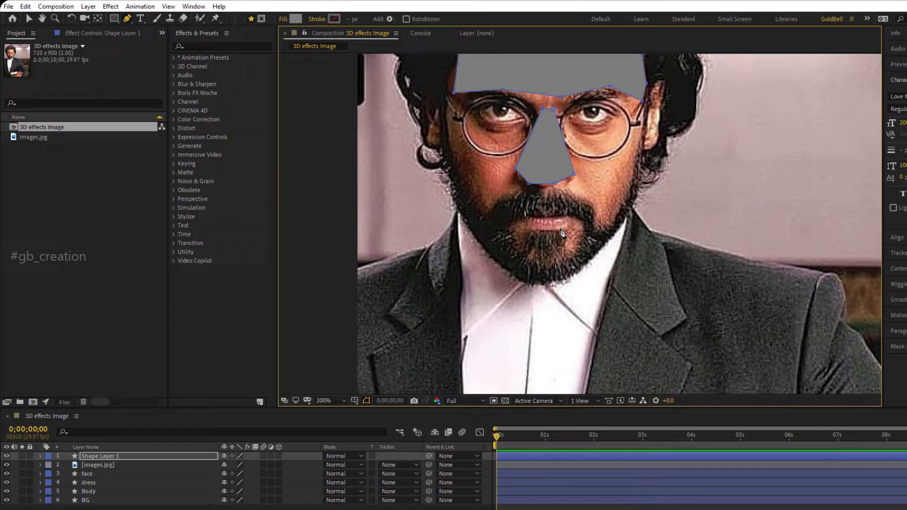
pyautogui.click(521, 230)
pyautogui.click(481, 244)
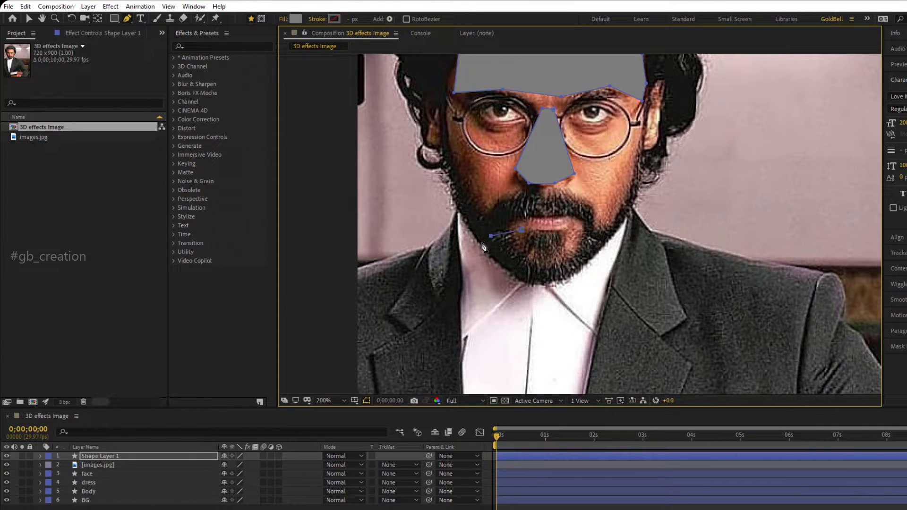
pyautogui.click(521, 284)
pyautogui.click(599, 245)
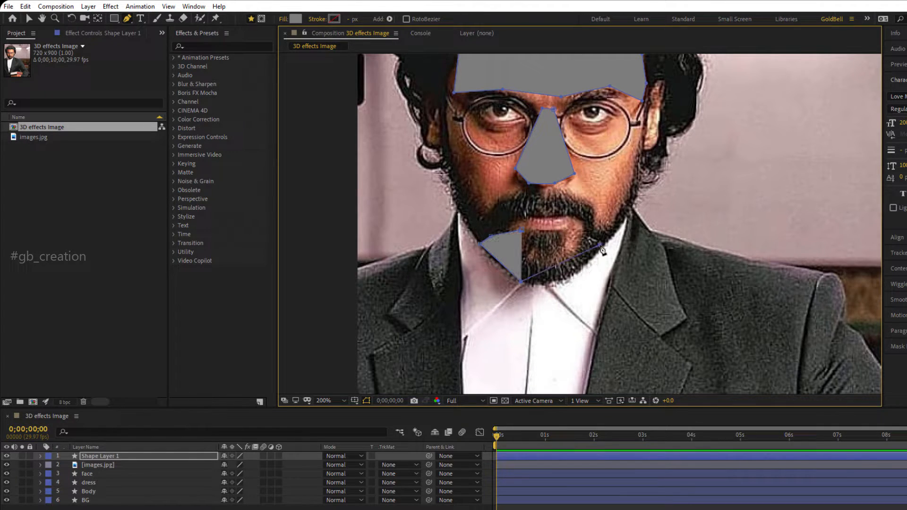
pyautogui.click(583, 229)
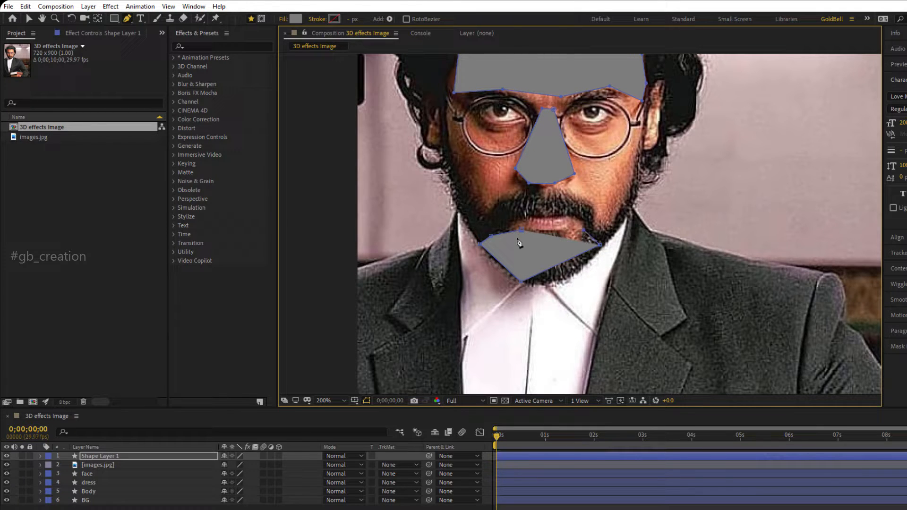
pyautogui.click(522, 231)
# Add and reposition points along the chin shape's lower edge to round it to the beard outline.
pyautogui.press('v')
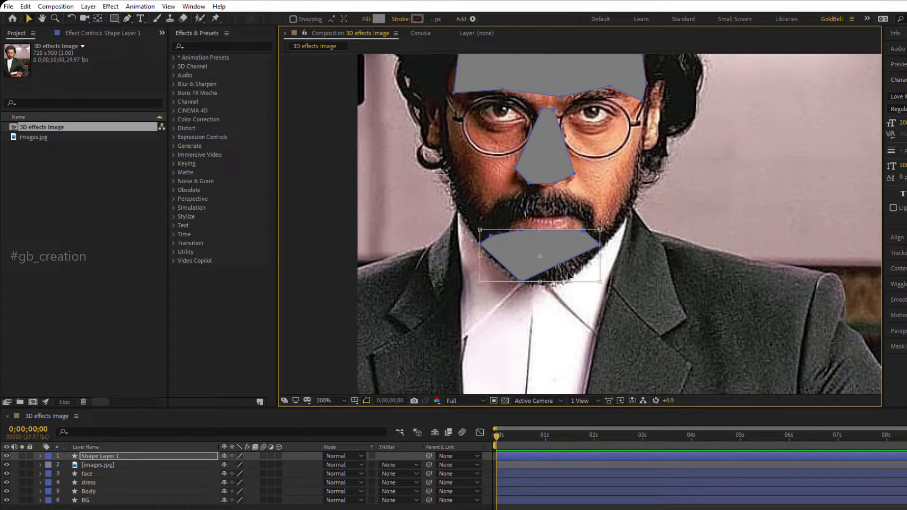
pyautogui.click(560, 265)
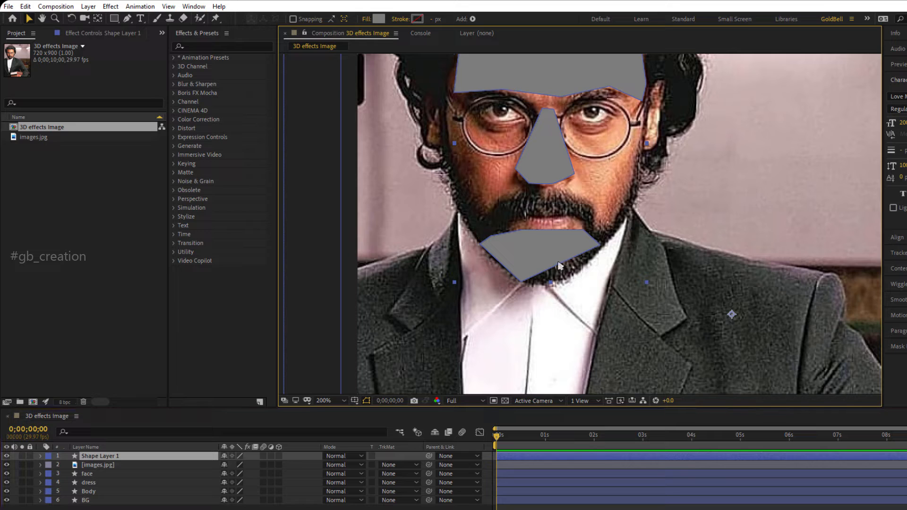
pyautogui.press('g')
pyautogui.moveTo(559, 265); pyautogui.dragTo(592, 266)
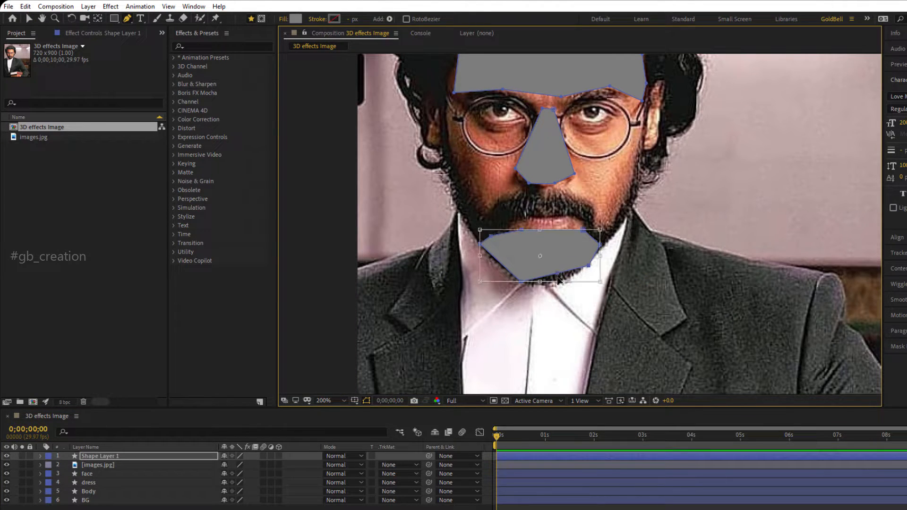
pyautogui.press('v')
pyautogui.click(214, 456)
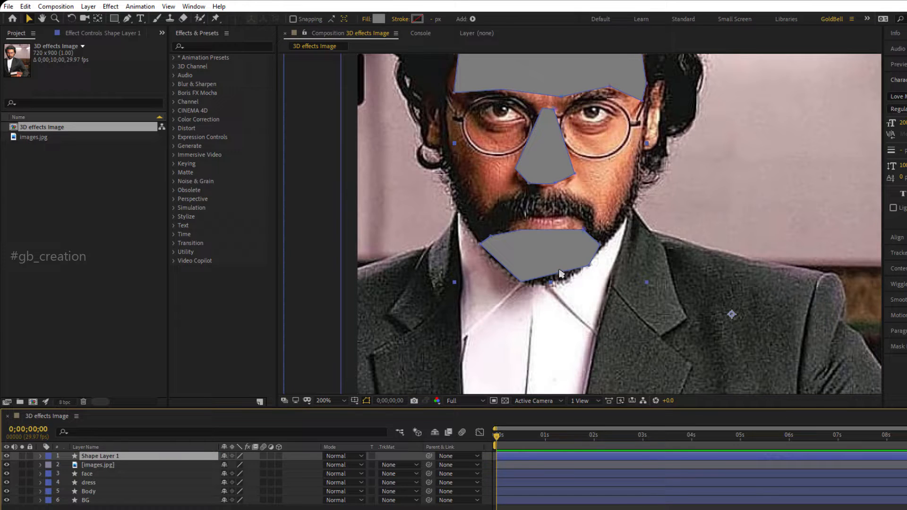
pyautogui.press('g')
pyautogui.moveTo(559, 274); pyautogui.dragTo(552, 282)
pyautogui.moveTo(501, 264); pyautogui.dragTo(498, 267)
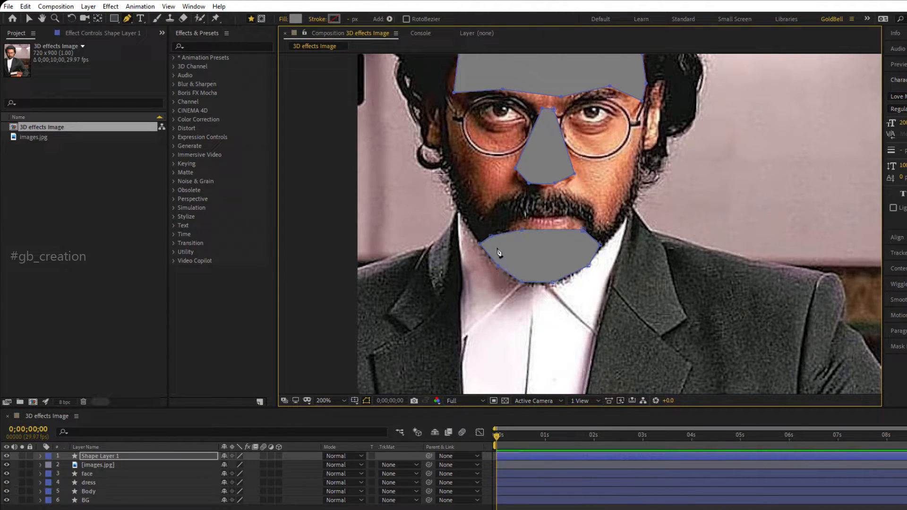
# Adjust the chin shape's upper corners and the middle of its upper edge to fit below the lip.
pyautogui.moveTo(491, 237); pyautogui.dragTo(492, 234)
pyautogui.moveTo(600, 245); pyautogui.dragTo(587, 228)
pyautogui.press('v')
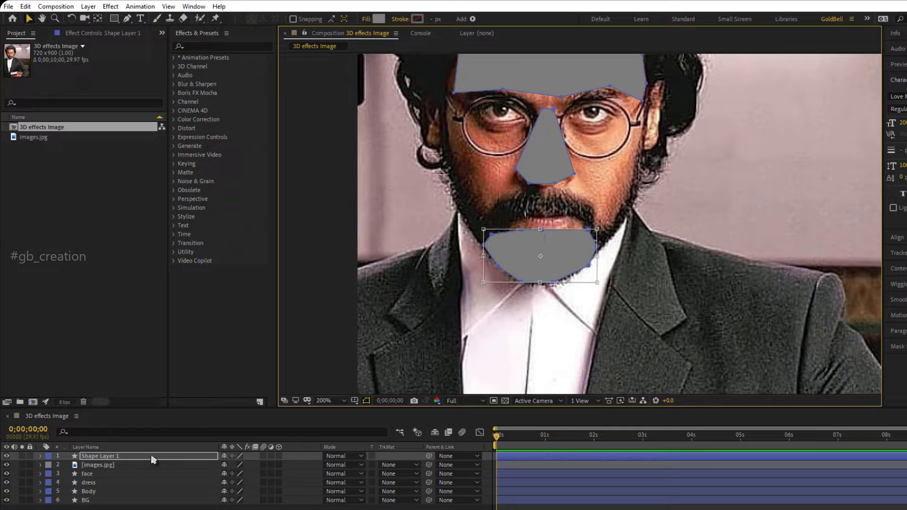
pyautogui.press('g')
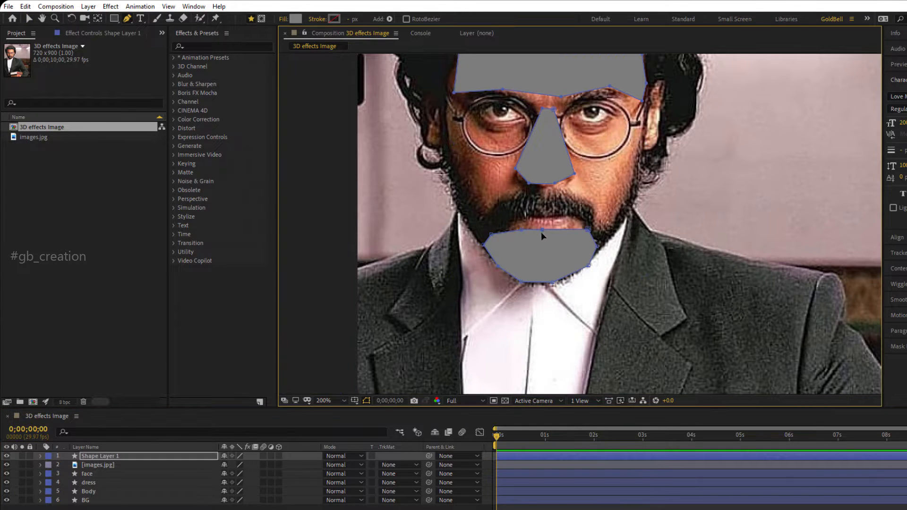
pyautogui.moveTo(542, 232); pyautogui.dragTo(544, 234)
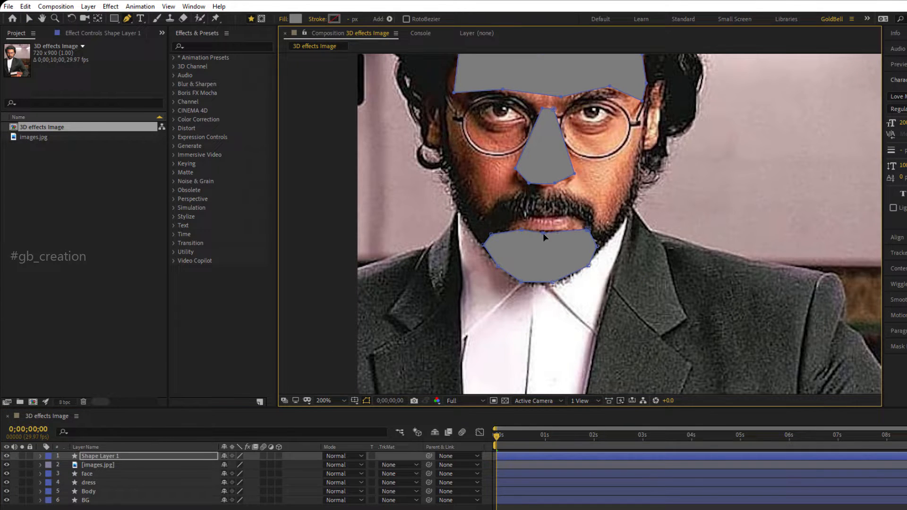
# Set the fill color of the forehead, nose and chin shape layer to the lighter gray 969696.
pyautogui.click(128, 457)
pyautogui.click(295, 19)
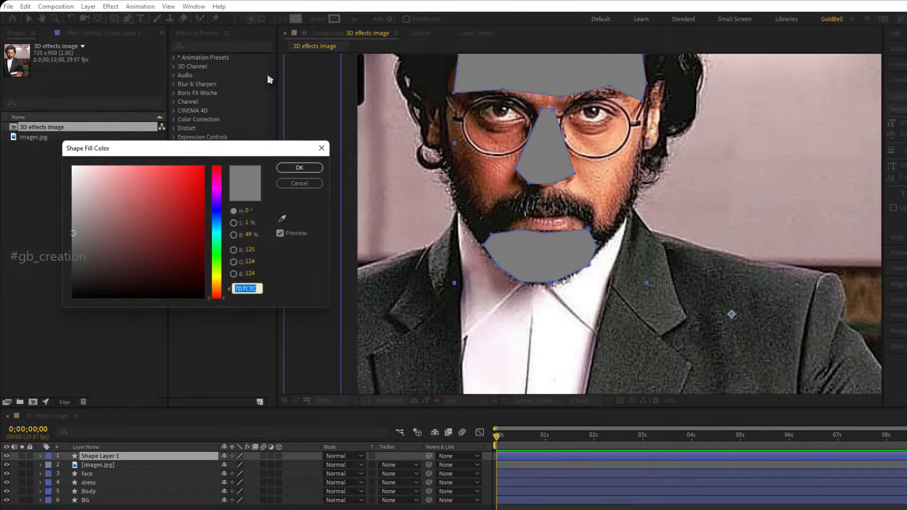
pyautogui.moveTo(80, 224); pyautogui.dragTo(58, 220)
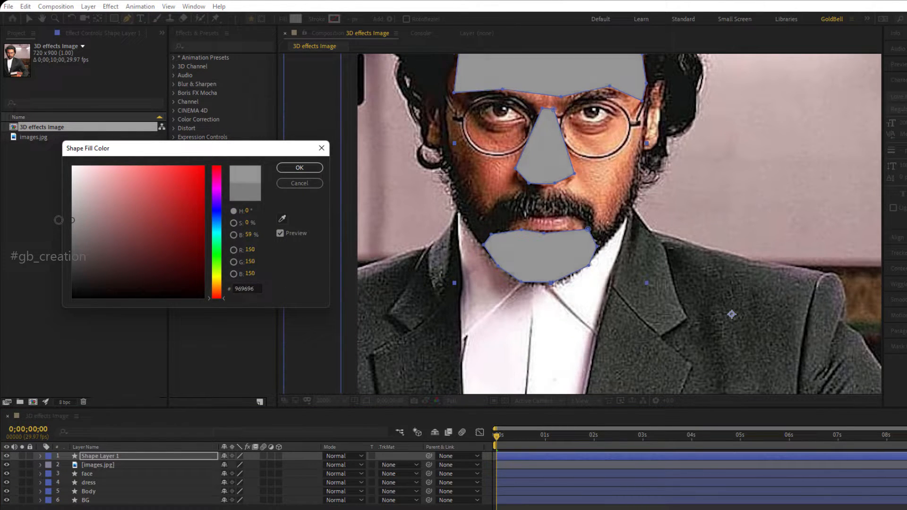
pyautogui.click(299, 168)
# Rename the forehead, nose and chin shape layer to F in and place it directly below the images.jpg layer.
pyautogui.press('Return')
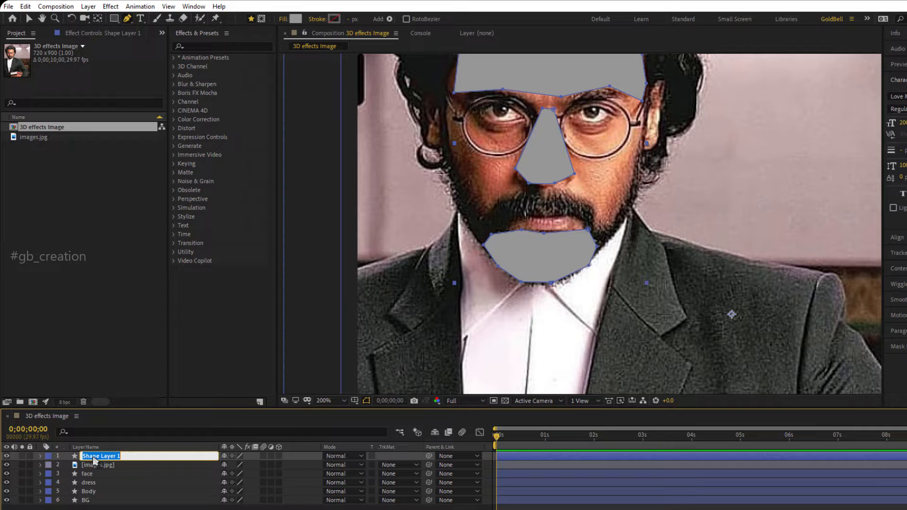
pyautogui.write('F in')
pyautogui.press('Return')
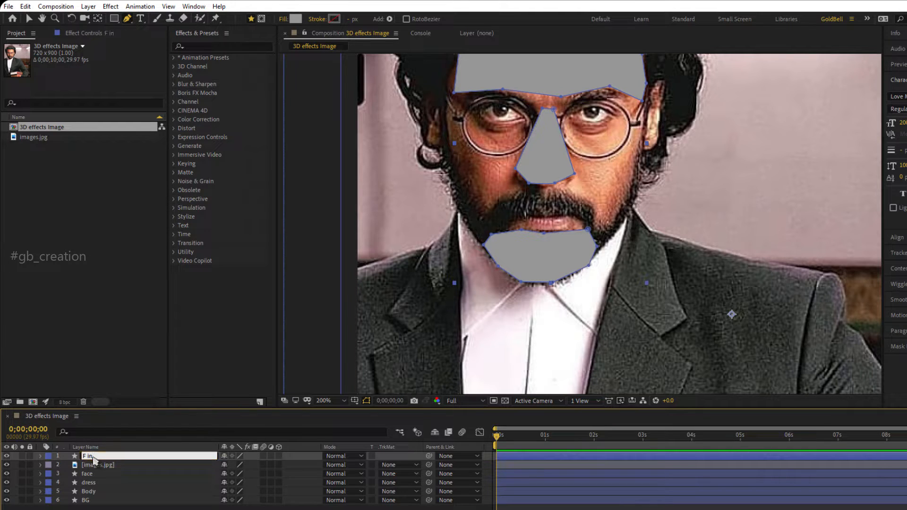
pyautogui.moveTo(94, 461); pyautogui.dragTo(92, 470)
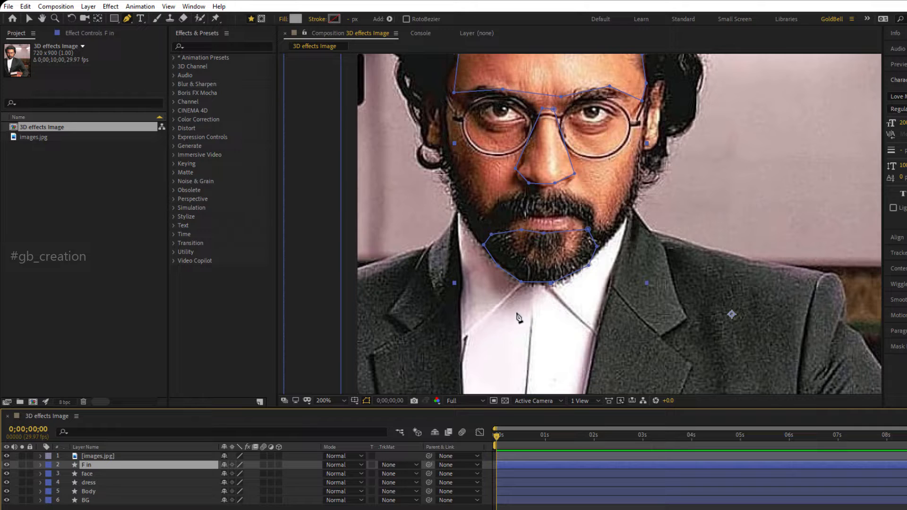
# Deselect all layers and trace the eye on the photo's left side as a closed pen shape on a new layer.
pyautogui.press('space')
pyautogui.moveTo(538, 284); pyautogui.dragTo(554, 316)
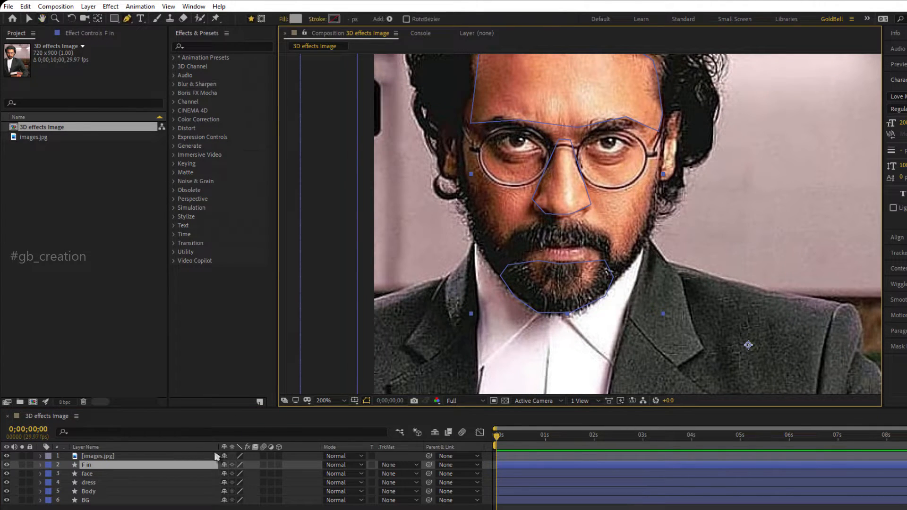
pyautogui.click(218, 508)
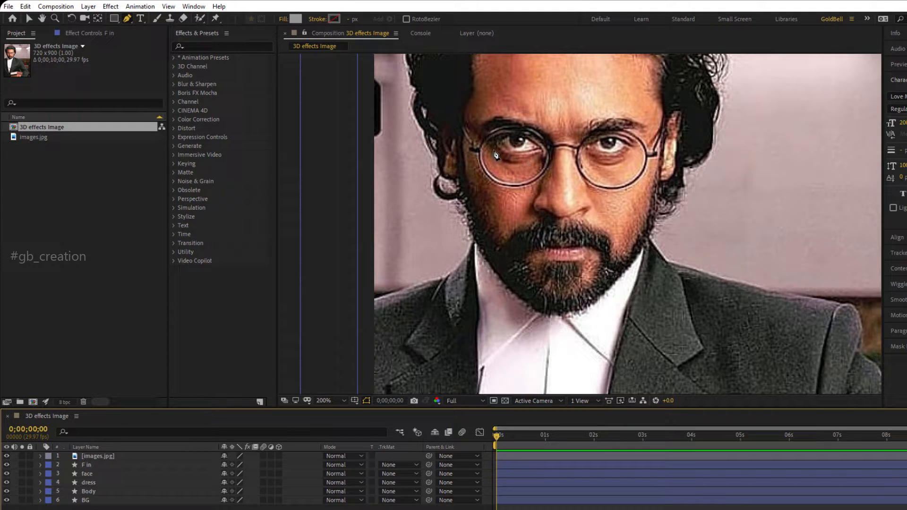
pyautogui.press('.')
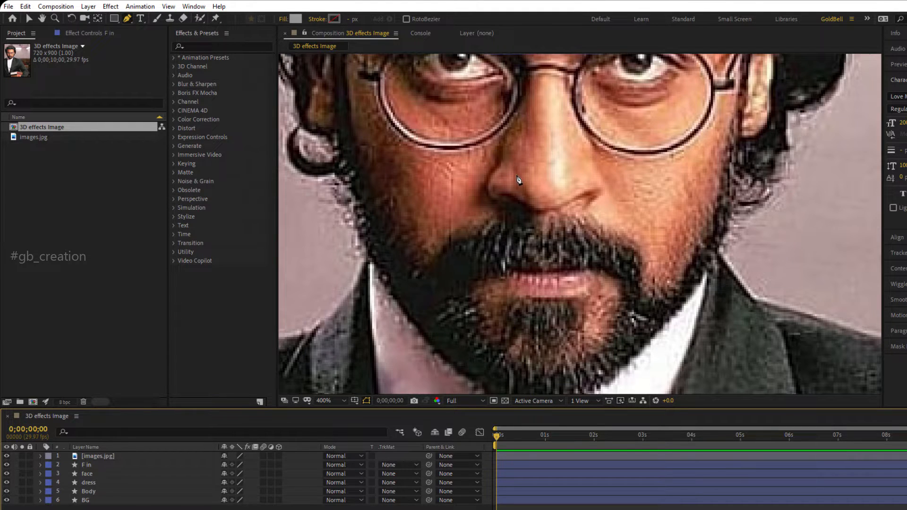
pyautogui.moveTo(518, 177); pyautogui.dragTo(560, 310)
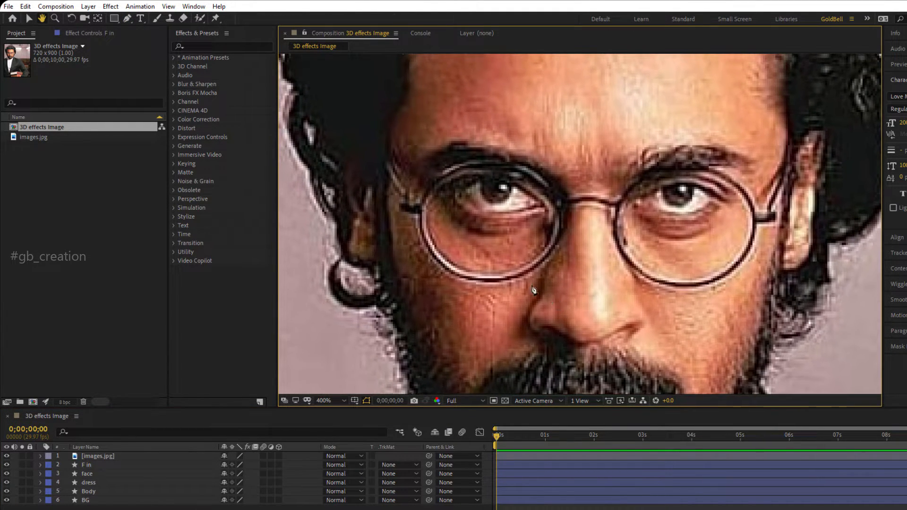
pyautogui.click(451, 195)
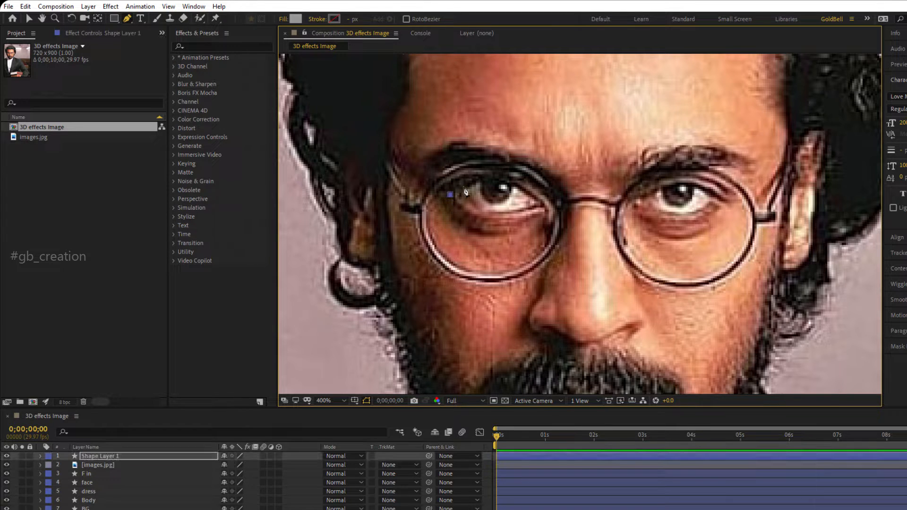
pyautogui.moveTo(484, 182); pyautogui.dragTo(533, 195)
pyautogui.click(546, 207)
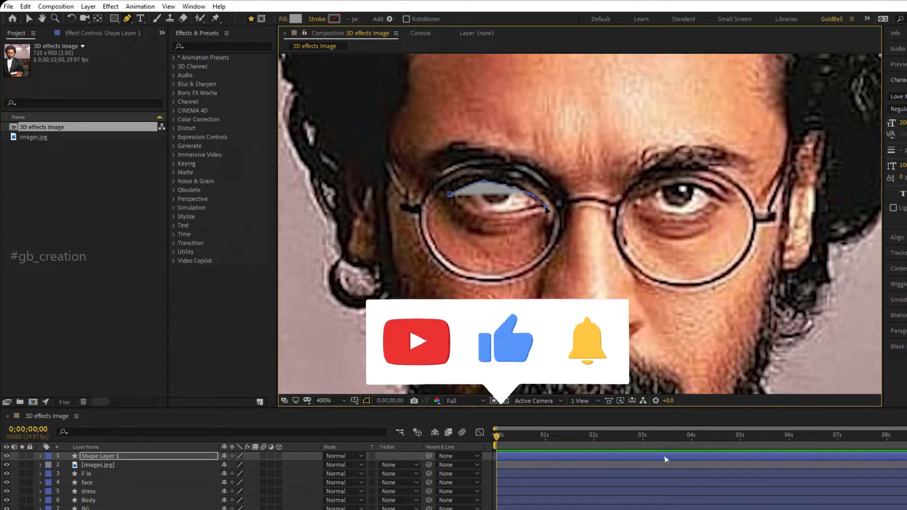
pyautogui.click(520, 214)
pyautogui.moveTo(491, 216); pyautogui.dragTo(481, 217)
pyautogui.click(450, 194)
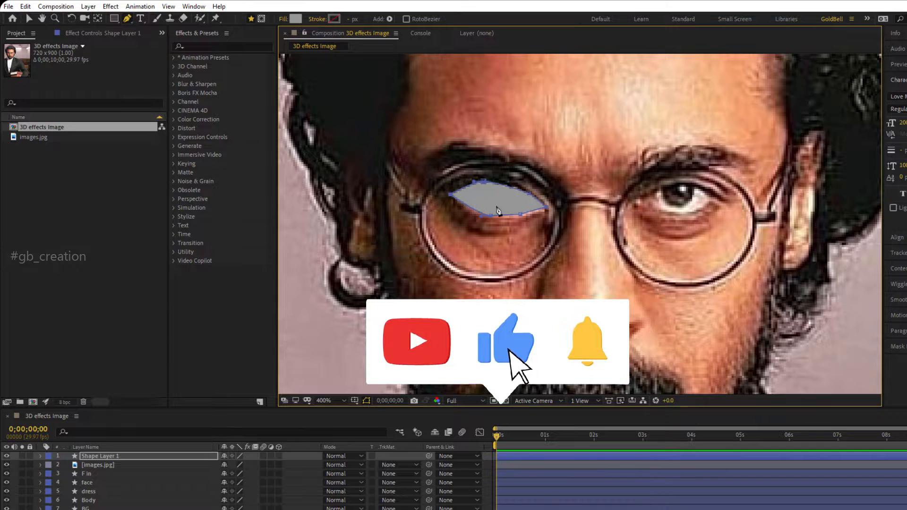
# Trace the other eye as a closed shape on the same layer and fit its lower edge to the eyelid.
pyautogui.click(636, 202)
pyautogui.click(657, 189)
pyautogui.click(679, 184)
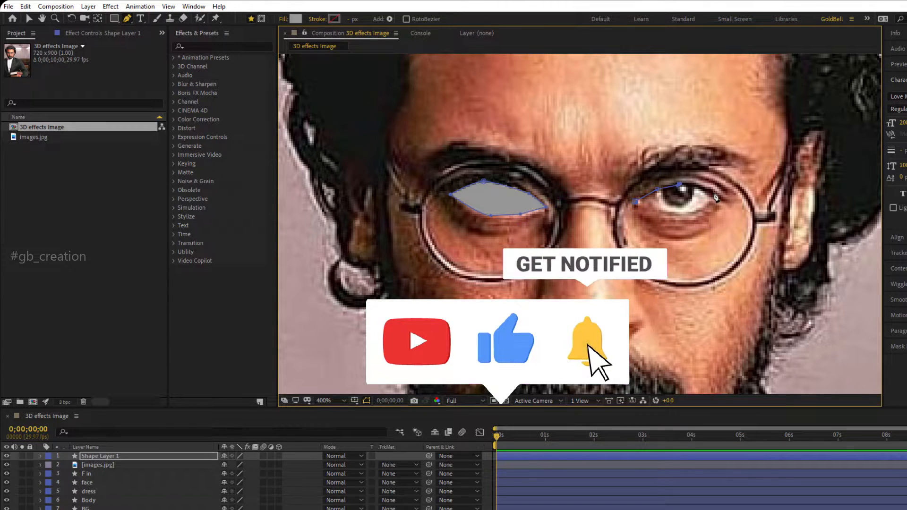
pyautogui.click(713, 193)
pyautogui.click(721, 202)
pyautogui.click(702, 212)
pyautogui.click(655, 209)
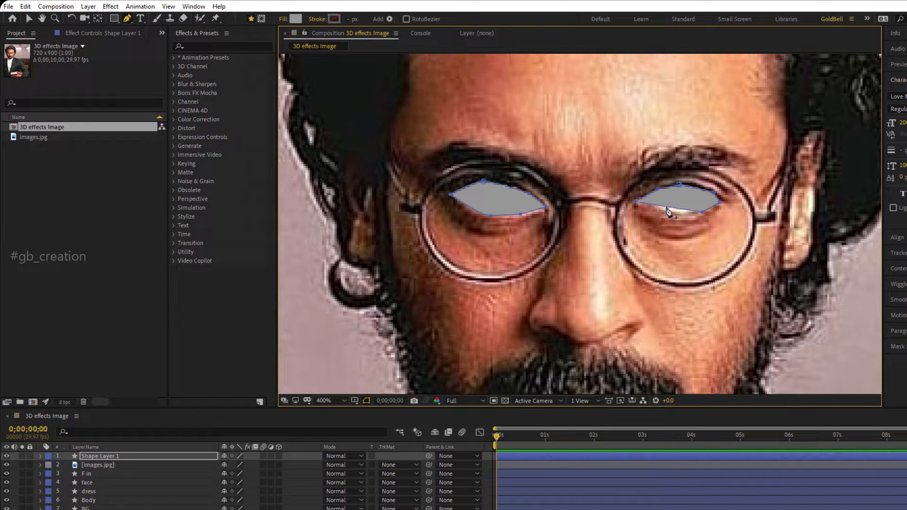
pyautogui.moveTo(666, 209); pyautogui.dragTo(662, 213)
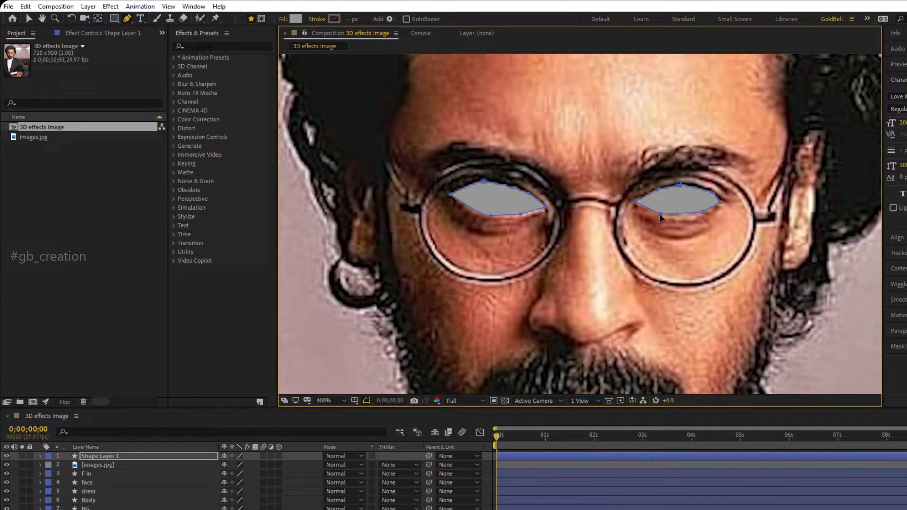
# Set the fill color of the shape layer with both eyes to the lighter gray B8B8B8.
pyautogui.click(150, 457)
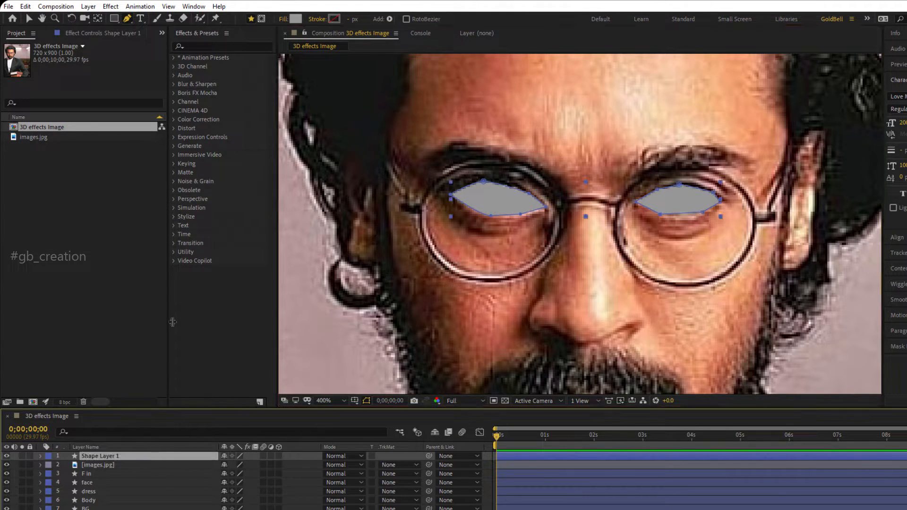
pyautogui.click(295, 19)
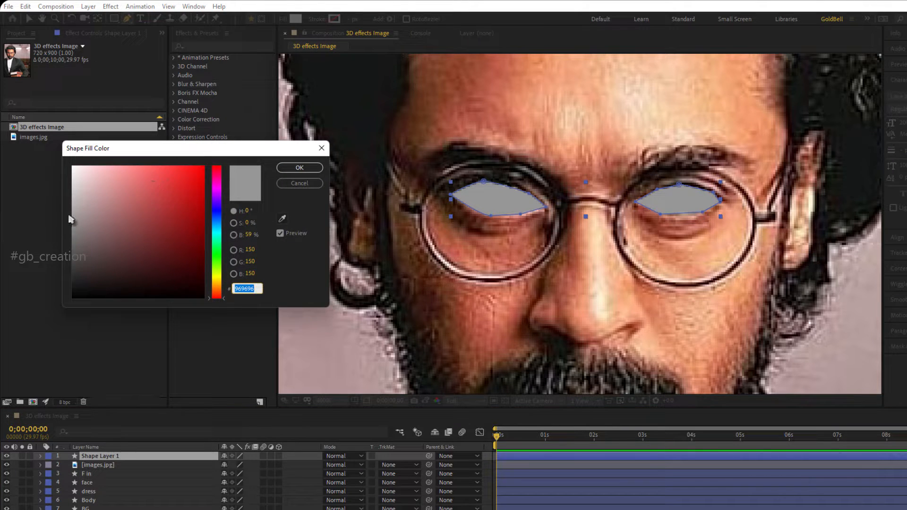
pyautogui.moveTo(70, 208); pyautogui.dragTo(73, 203)
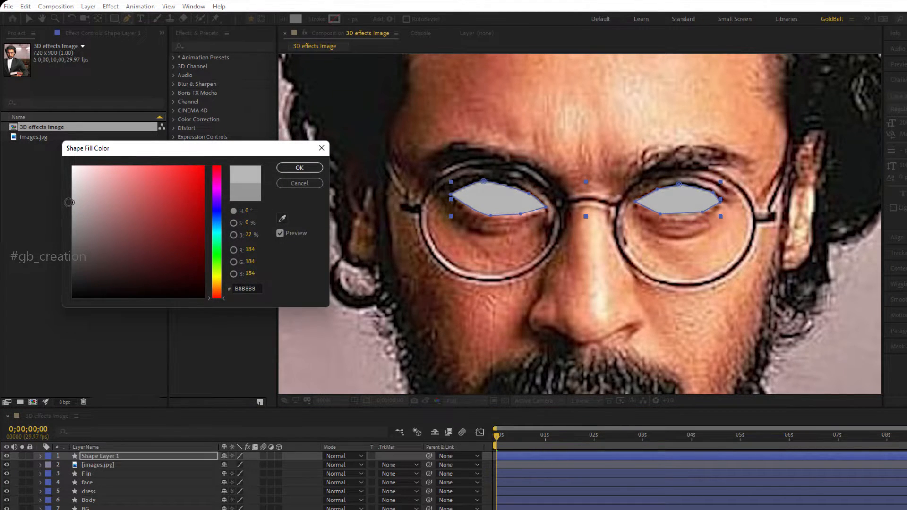
pyautogui.click(292, 168)
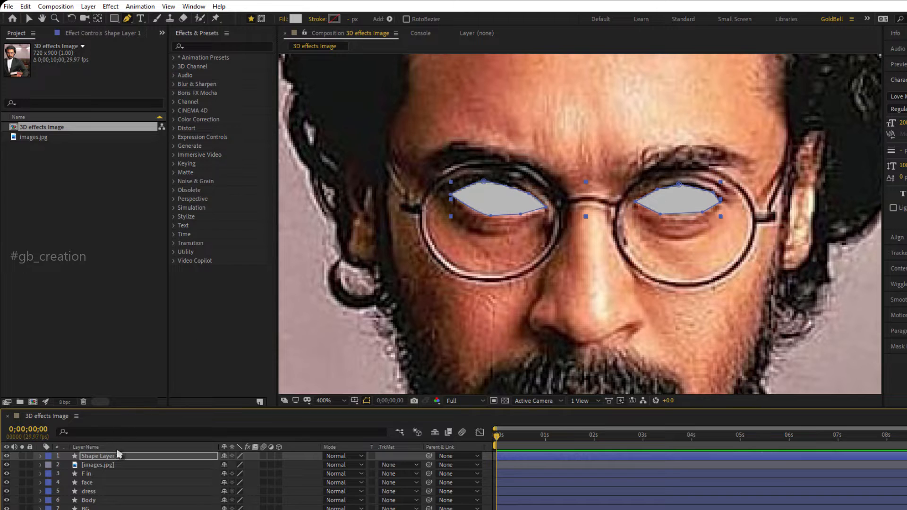
# Rename the shape layer with both eyes to eyes and place it between the images.jpg and F in layers.
pyautogui.press('Return')
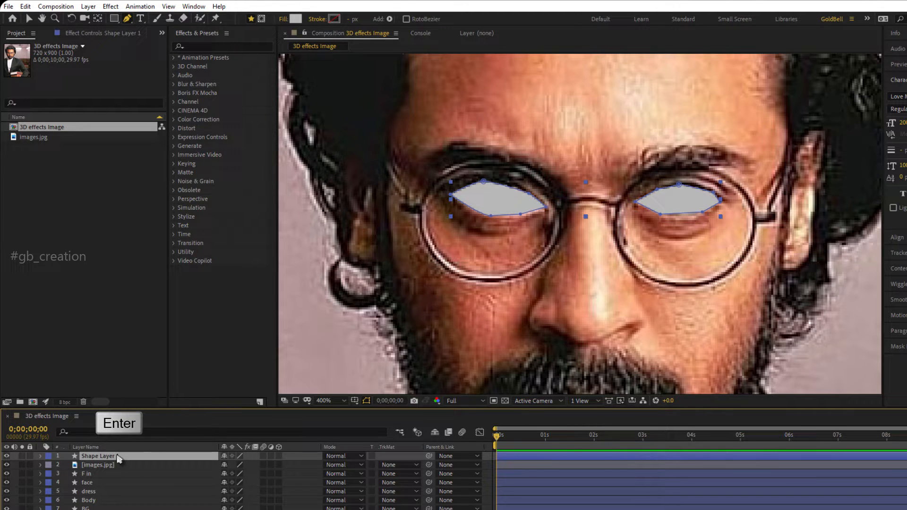
pyautogui.write('eyes')
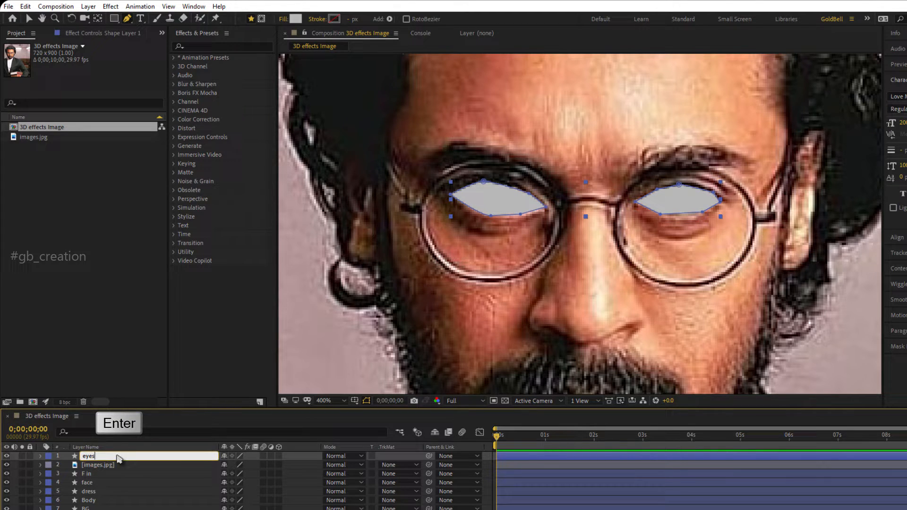
pyautogui.press('Return')
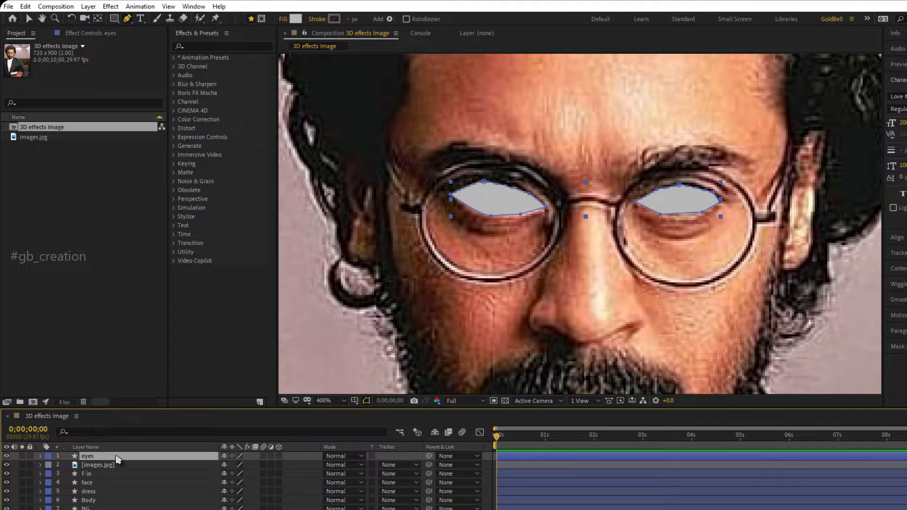
pyautogui.moveTo(118, 459); pyautogui.dragTo(120, 470)
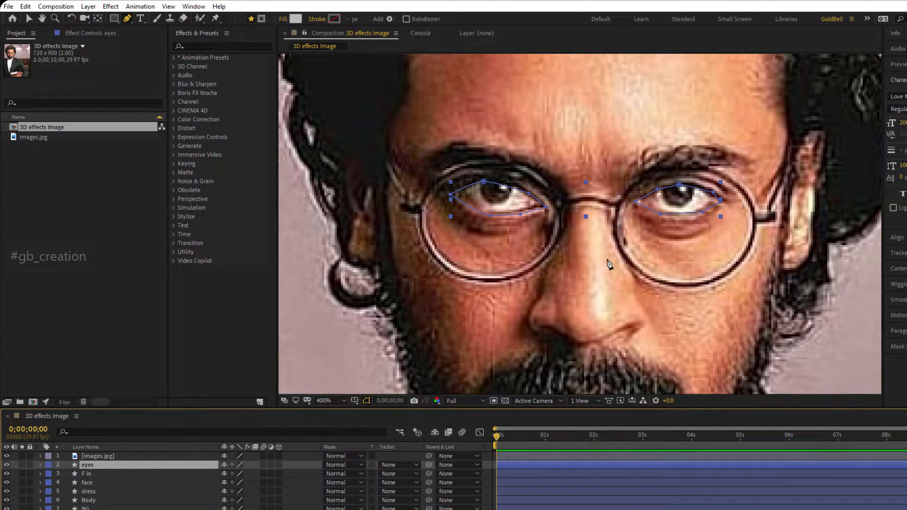
# Hide the images.jpg layer temporarily to examine the complete gray shape artwork, and show the photo again.
pyautogui.scroll(-6, 610, 264)
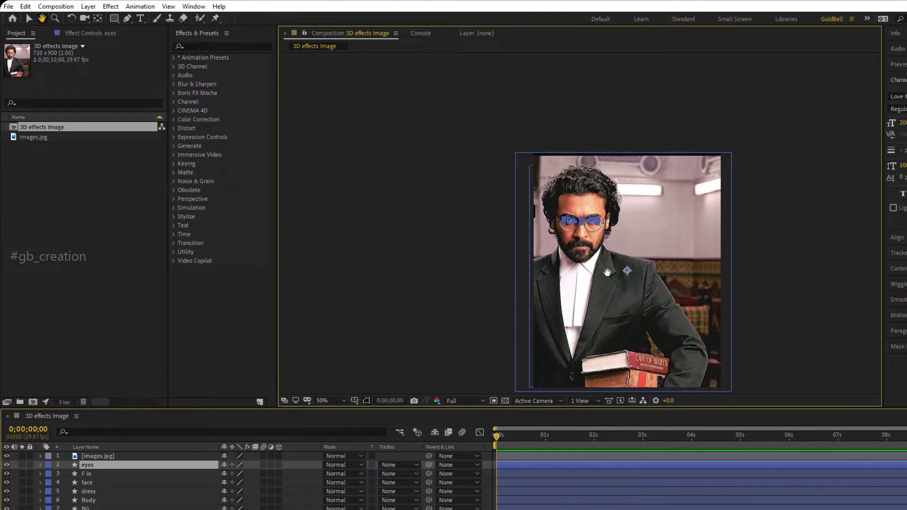
pyautogui.moveTo(609, 260); pyautogui.dragTo(569, 207)
pyautogui.click(104, 509)
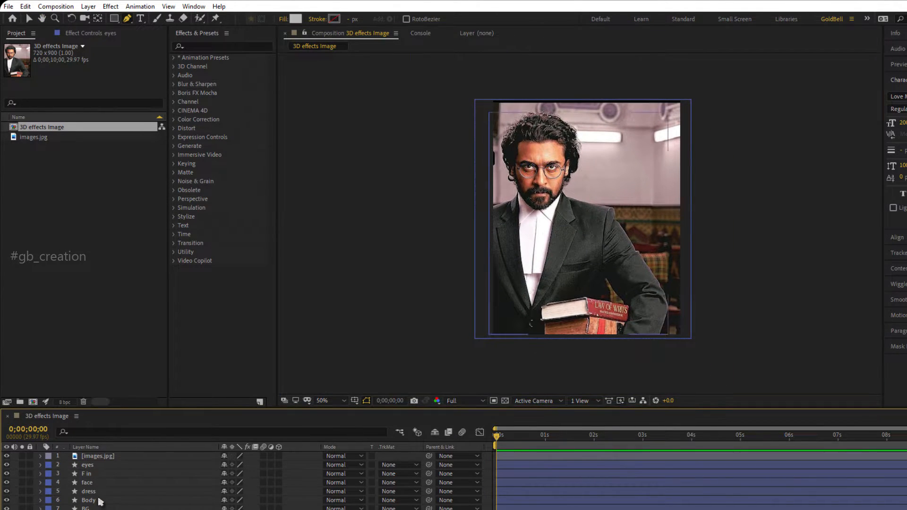
pyautogui.click(7, 457)
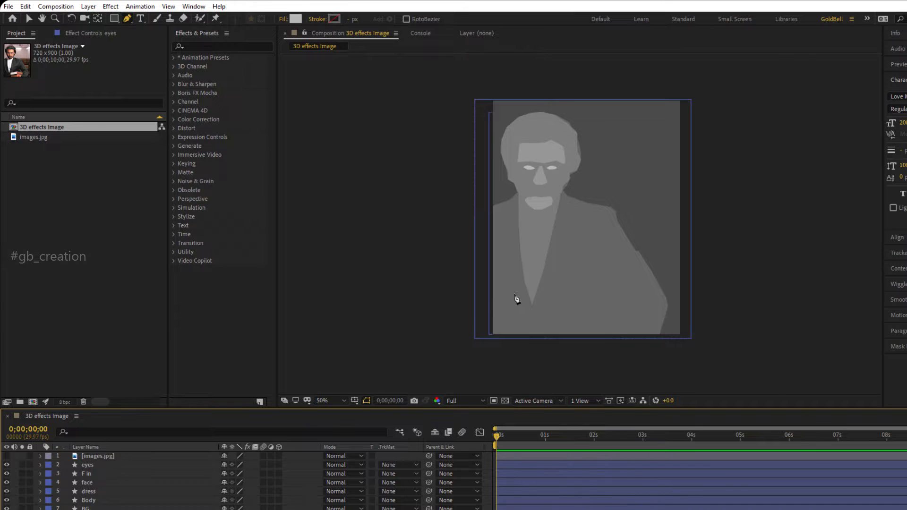
pyautogui.press('.')
pyautogui.press(',')
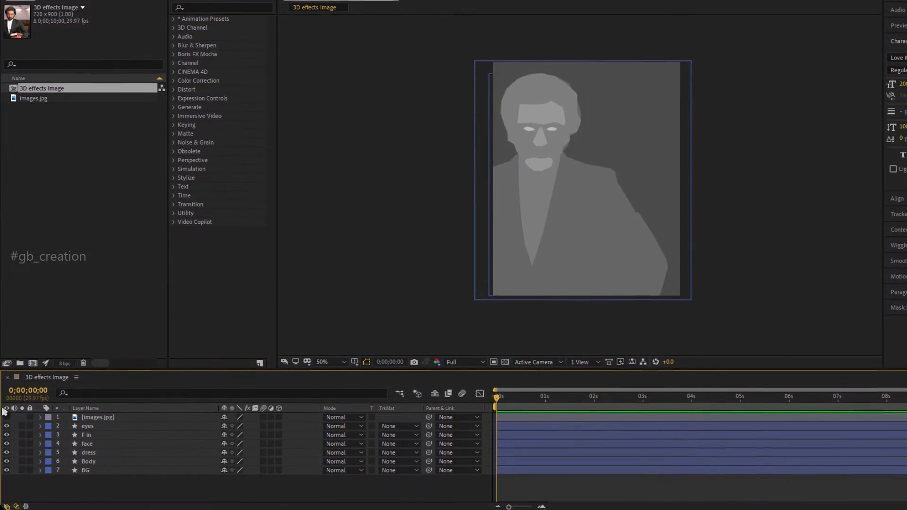
pyautogui.click(6, 417)
# Add a new adjustment layer above the images.jpg layer and search the effects for fast.
pyautogui.rightClick(134, 495)
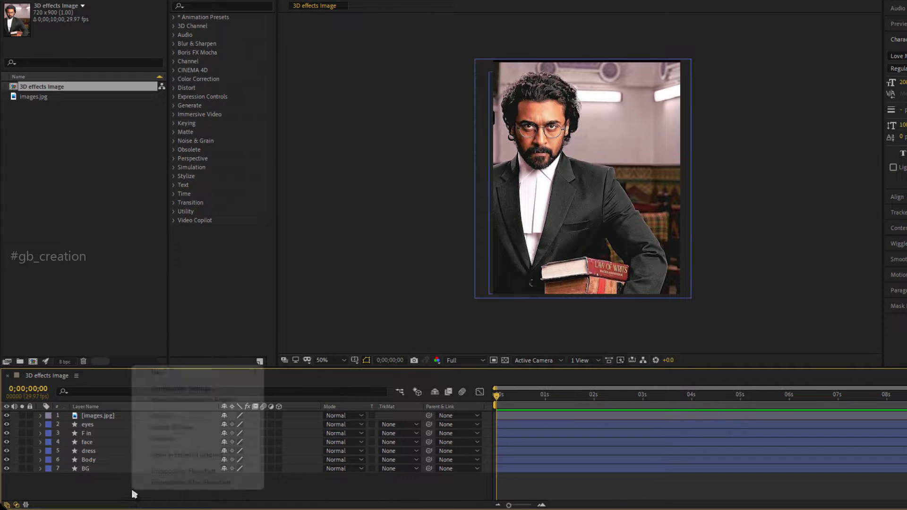
pyautogui.moveTo(157, 372)
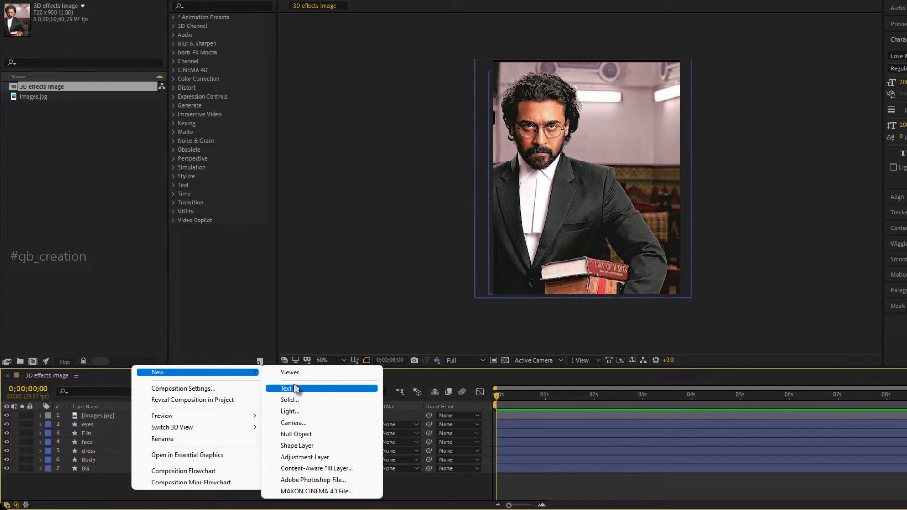
pyautogui.click(305, 457)
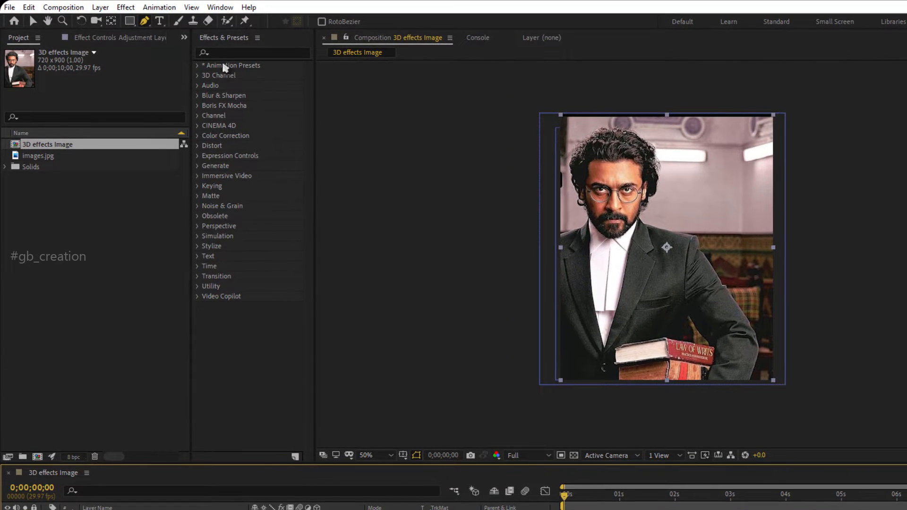
pyautogui.click(225, 50)
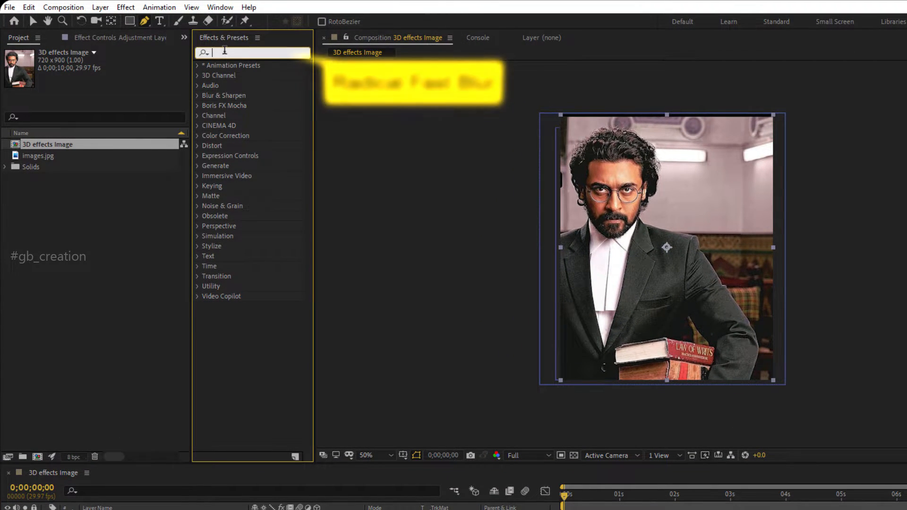
pyautogui.write('fast')
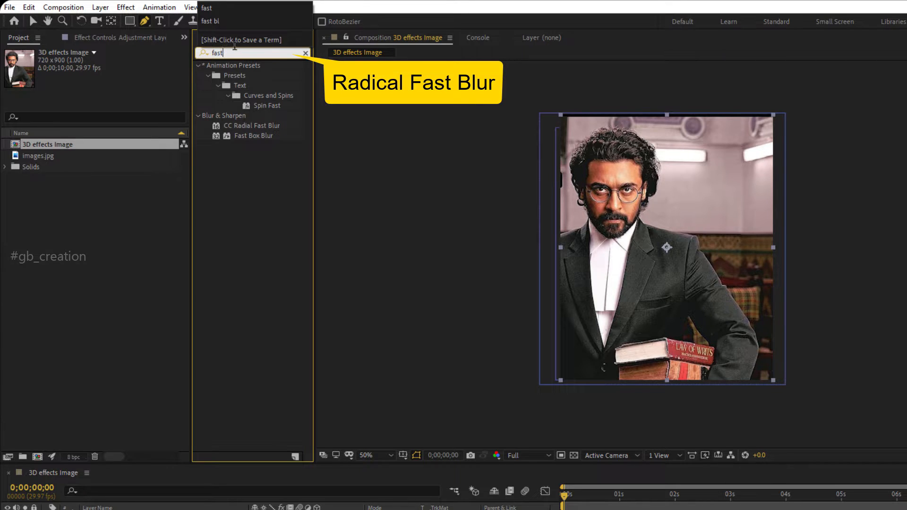
# Try the CC Radial Fast Blur effect on the adjustment layer and remove it.
pyautogui.doubleClick(247, 123)
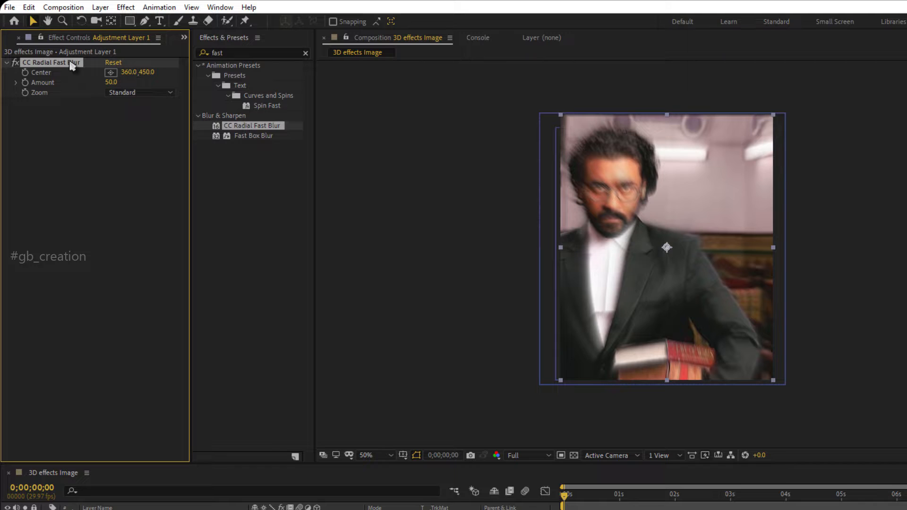
pyautogui.press('Delete')
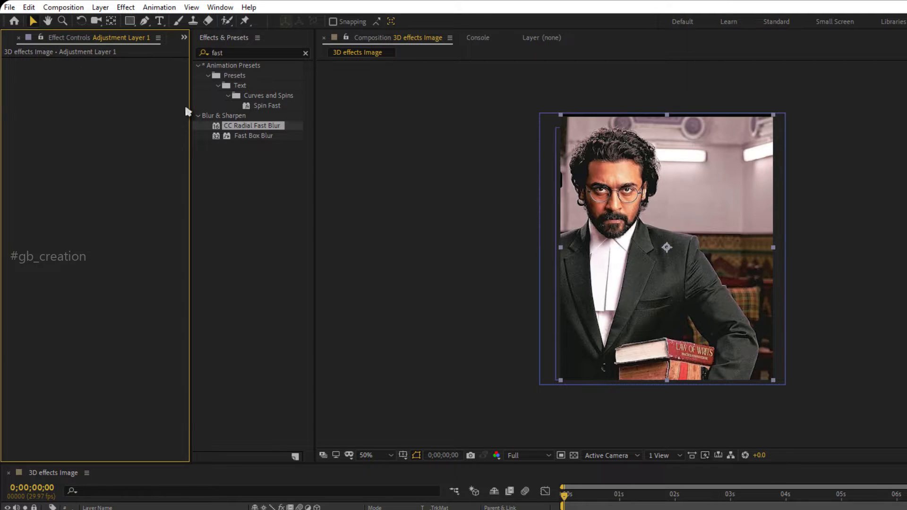
# Apply Fast Box Blur to the adjustment layer with Repeat Edge Pixels enabled and a Blur Radius of 17.
pyautogui.doubleClick(241, 137)
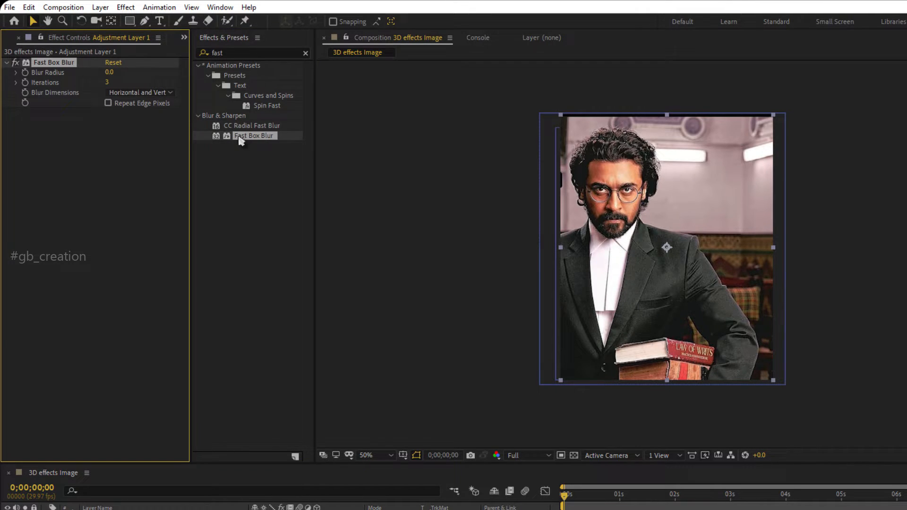
pyautogui.click(108, 104)
pyautogui.moveTo(109, 72); pyautogui.dragTo(120, 72)
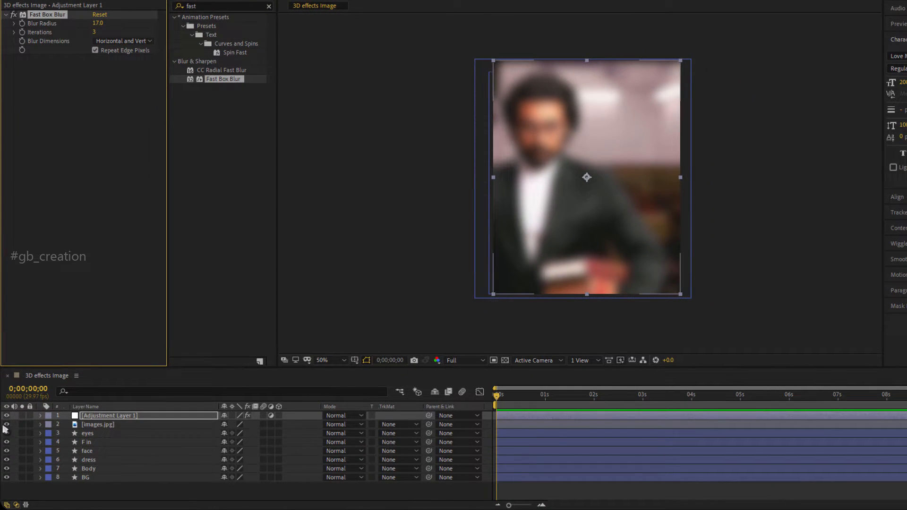
# Hide the images.jpg layer, set the Fast Box Blur radius to 12, and clear the effects search.
pyautogui.click(6, 425)
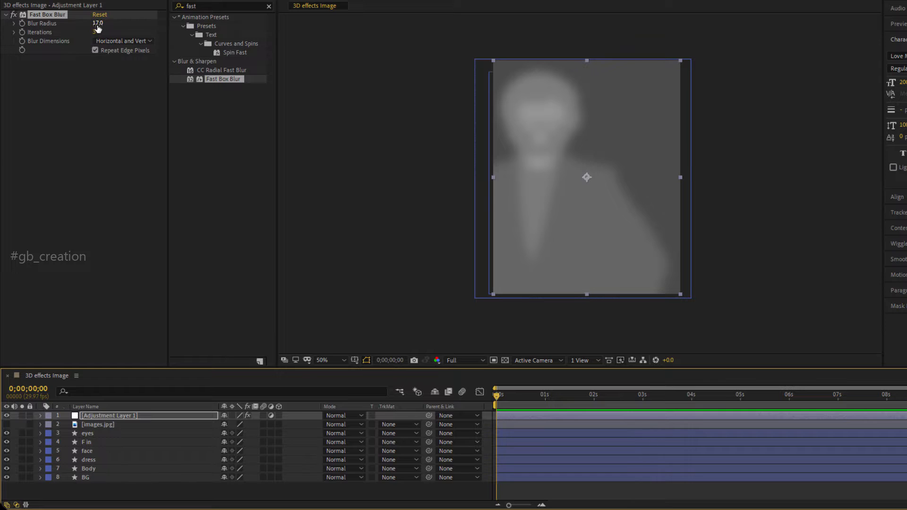
pyautogui.moveTo(96, 24); pyautogui.dragTo(94, 24)
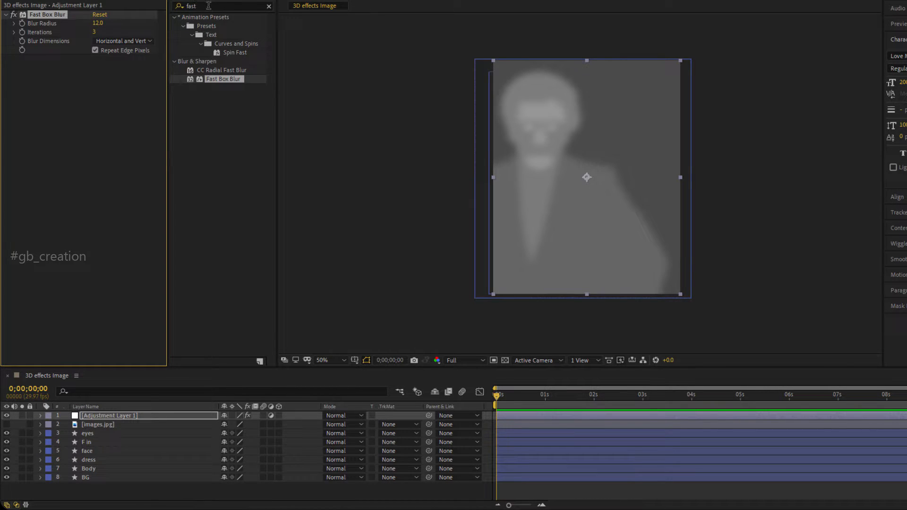
pyautogui.click(269, 7)
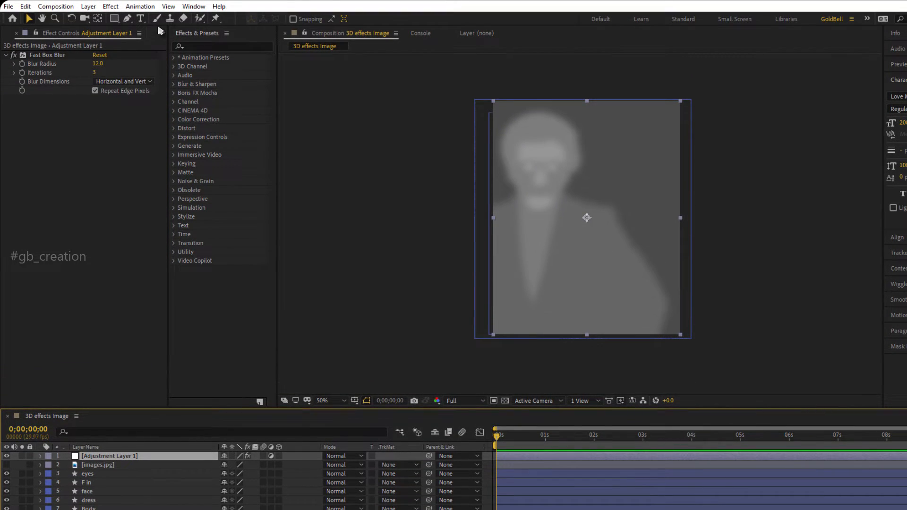
# Create a new composition from the images.jpg footage in the project.
pyautogui.click(162, 33)
pyautogui.click(180, 47)
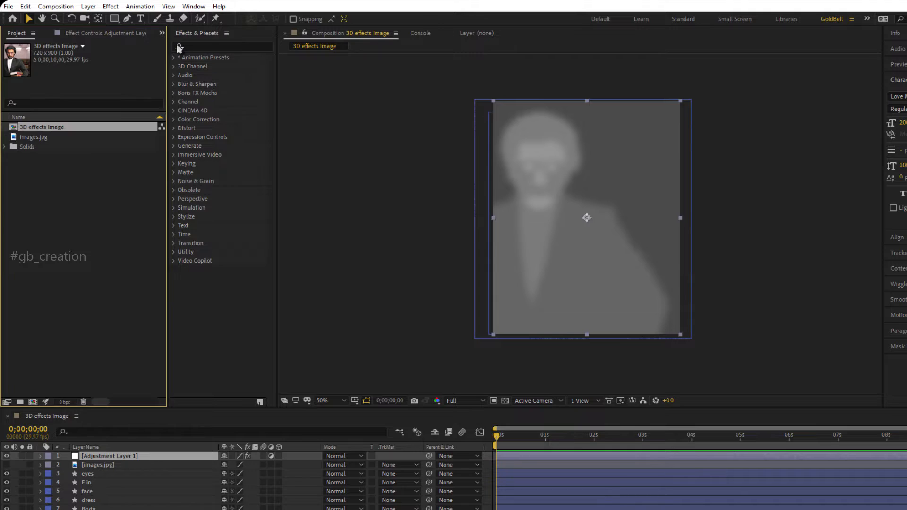
pyautogui.click(87, 194)
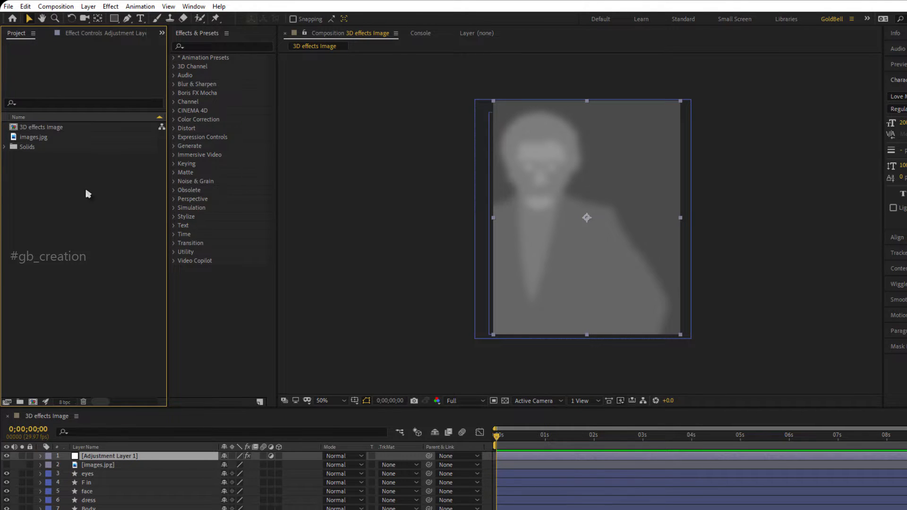
pyautogui.click(32, 137)
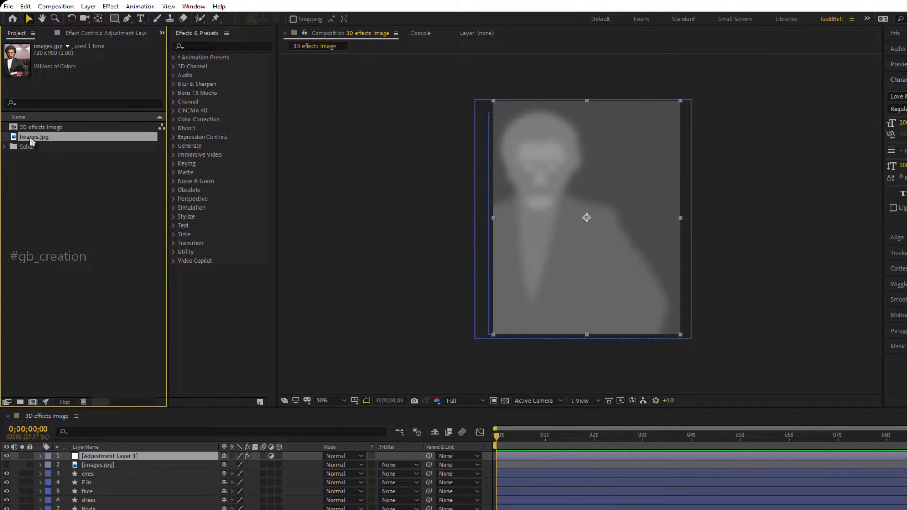
pyautogui.moveTo(32, 142); pyautogui.dragTo(37, 406)
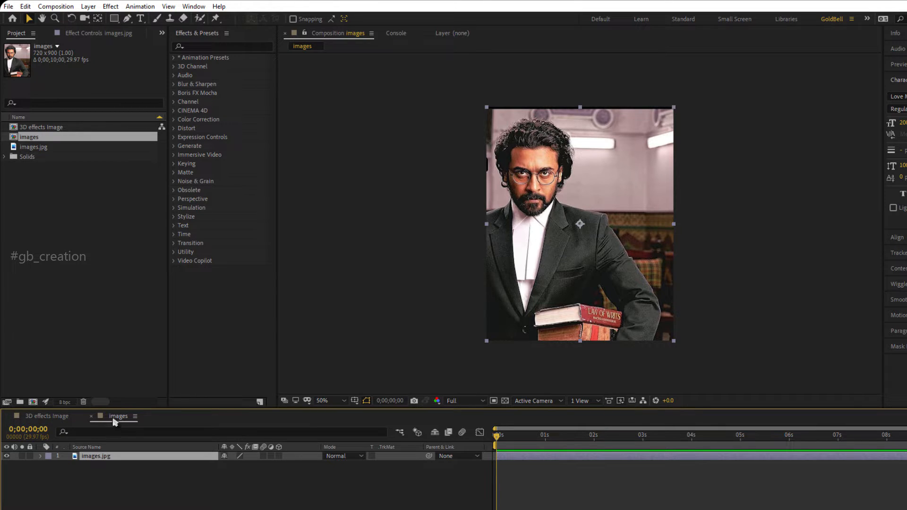
# Place the 3D effects Image composition below images.jpg in the new composition and hide it.
pyautogui.click(43, 128)
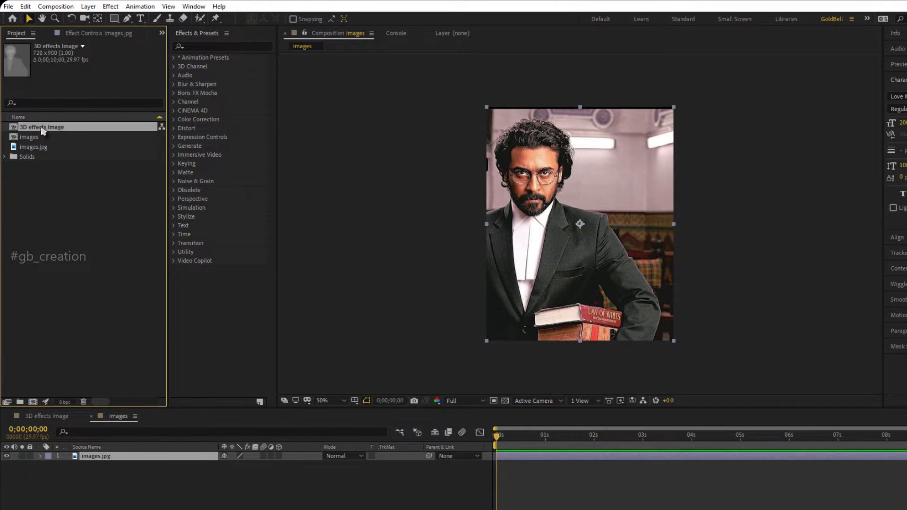
pyautogui.moveTo(45, 130); pyautogui.dragTo(75, 466)
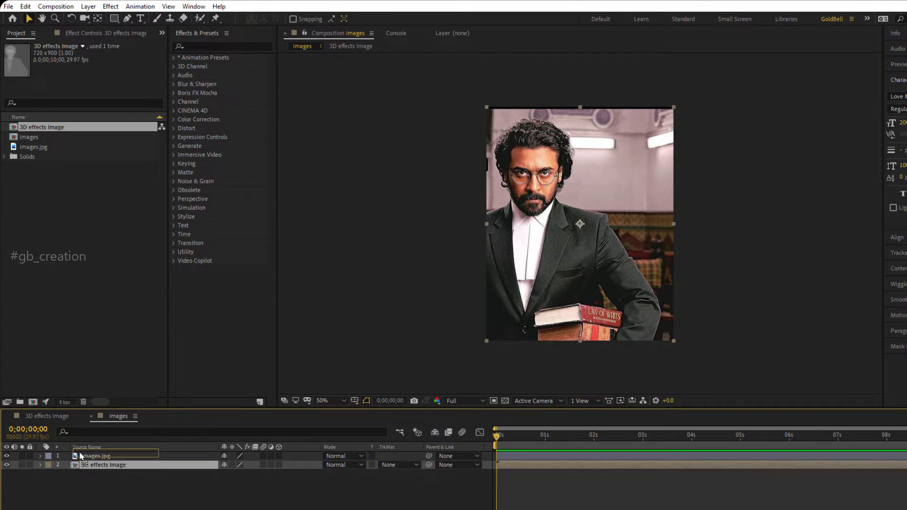
pyautogui.moveTo(84, 469)
pyautogui.mouseDown()
pyautogui.moveTo(89, 458)
pyautogui.moveTo(89, 473)
pyautogui.mouseUp()
pyautogui.click(7, 465)
# Find the Displacement Map effect and apply it to the images.jpg layer.
pyautogui.click(102, 457)
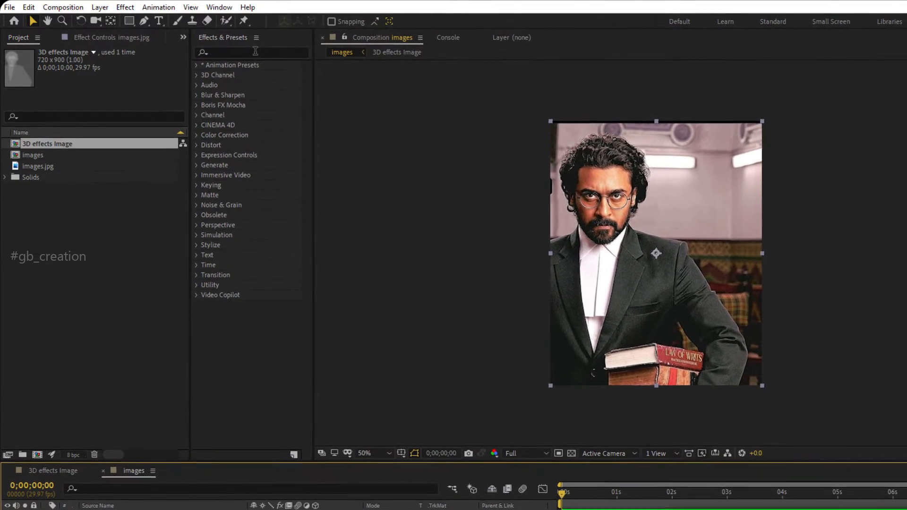
pyautogui.click(255, 51)
pyautogui.write('Di')
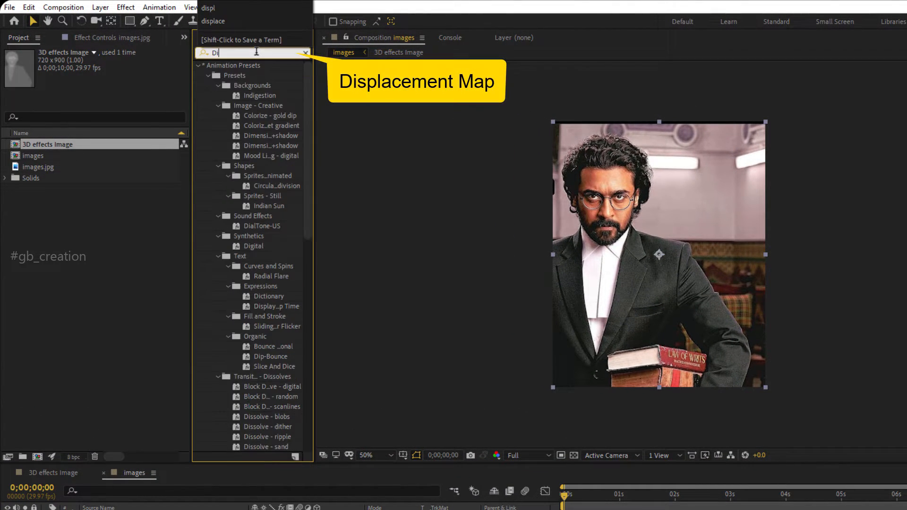
pyautogui.write('s')
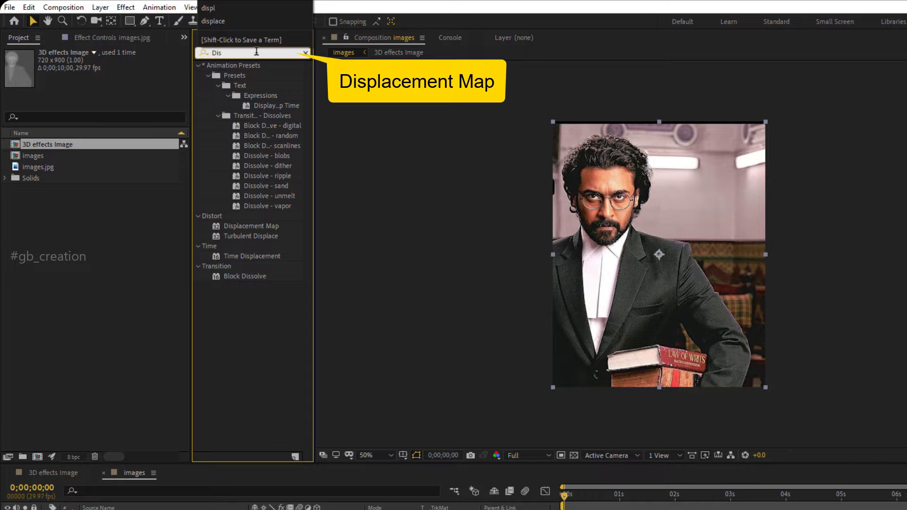
pyautogui.write('pla')
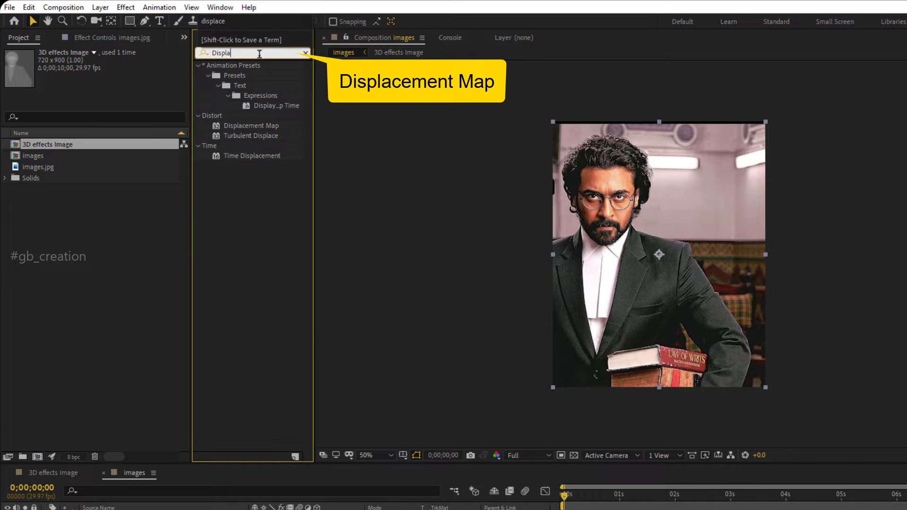
pyautogui.doubleClick(260, 126)
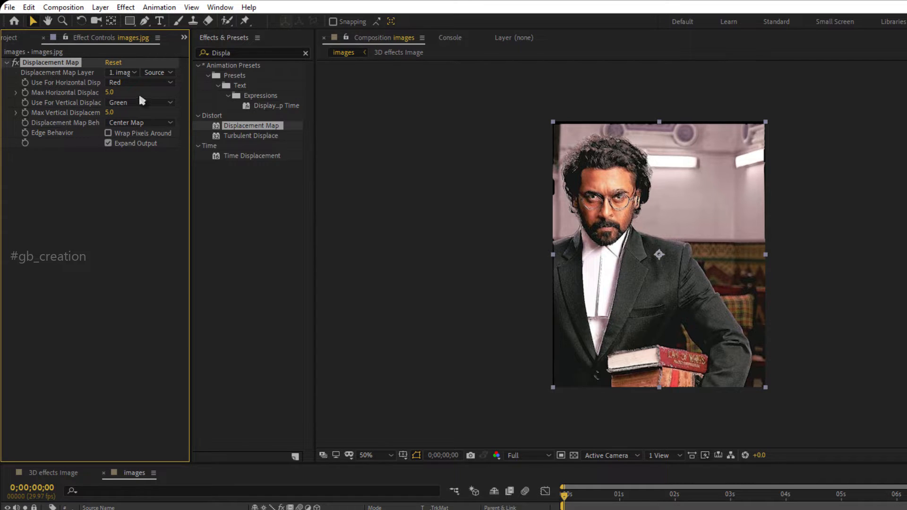
# Use 3D effects Image as the displacement map layer, with Luminance for both horizontal and vertical displacement.
pyautogui.click(135, 71)
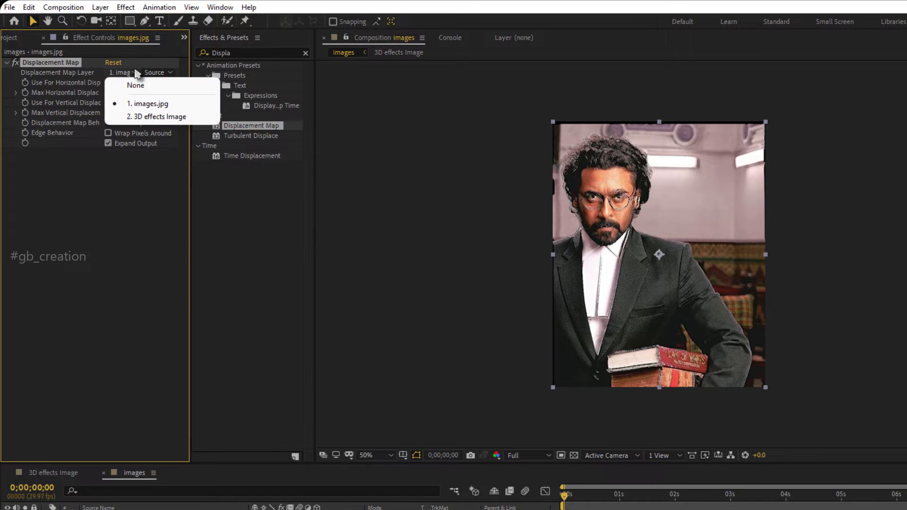
pyautogui.click(144, 116)
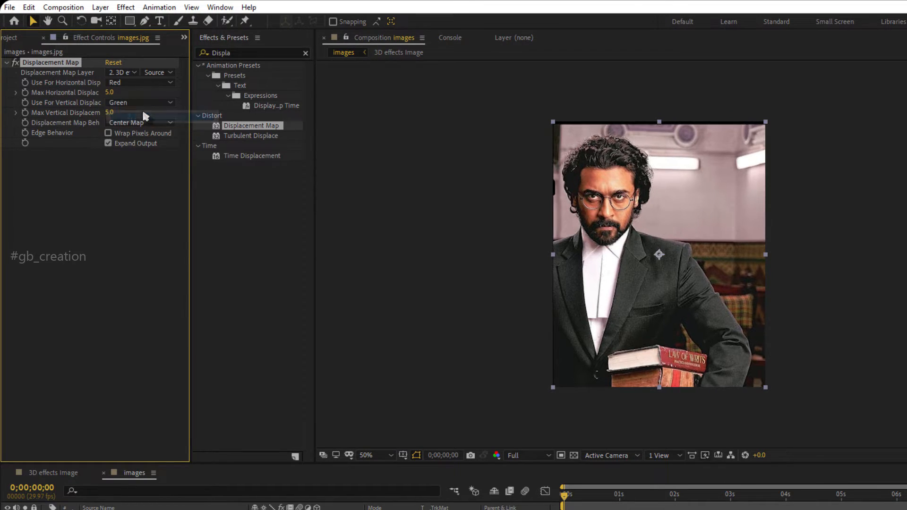
pyautogui.click(170, 82)
pyautogui.click(160, 148)
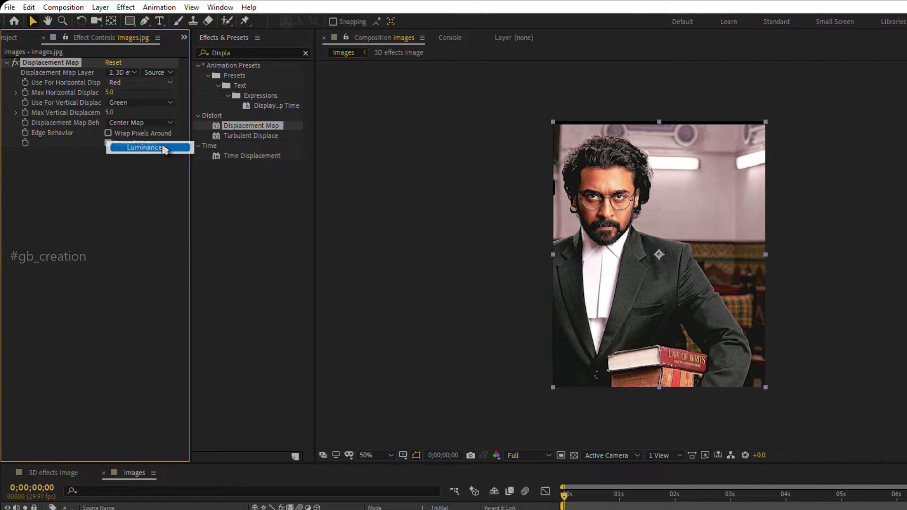
pyautogui.click(170, 102)
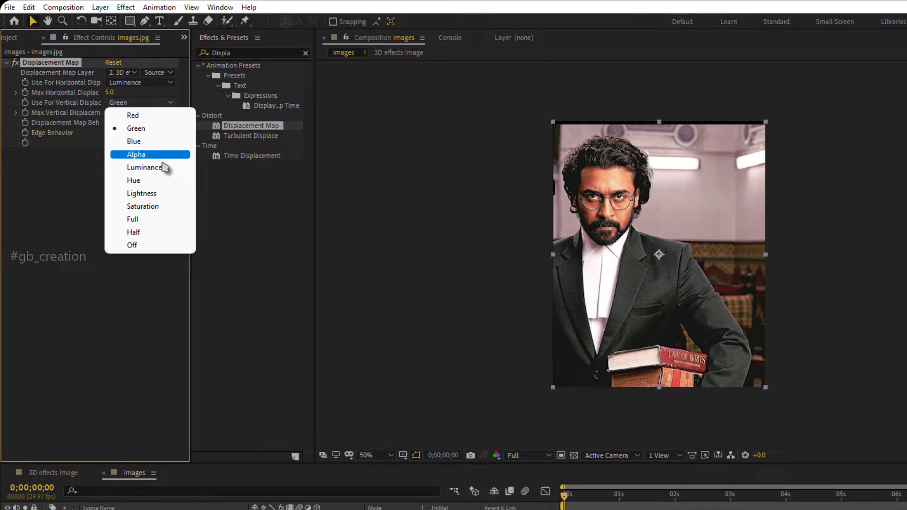
pyautogui.click(164, 168)
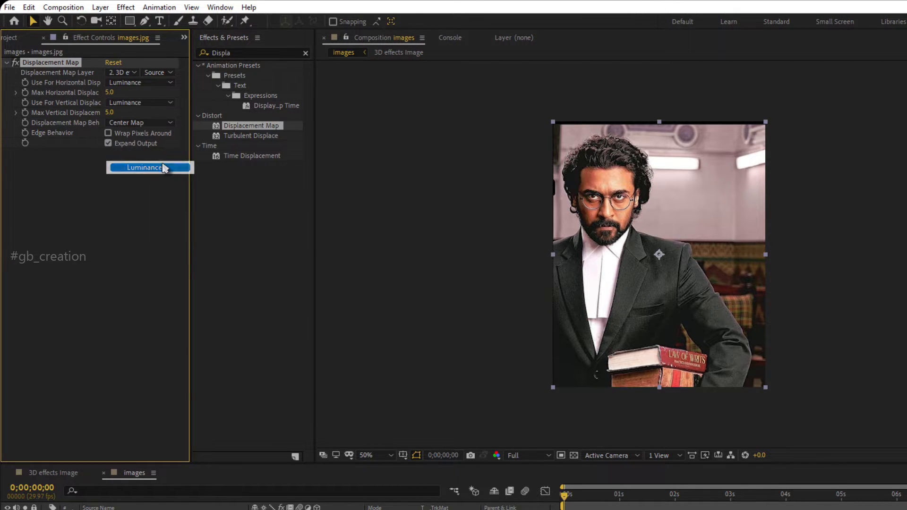
# Set the maximum horizontal and vertical displacement to 0 and start keyframing both at the beginning of the composition.
pyautogui.click(160, 91)
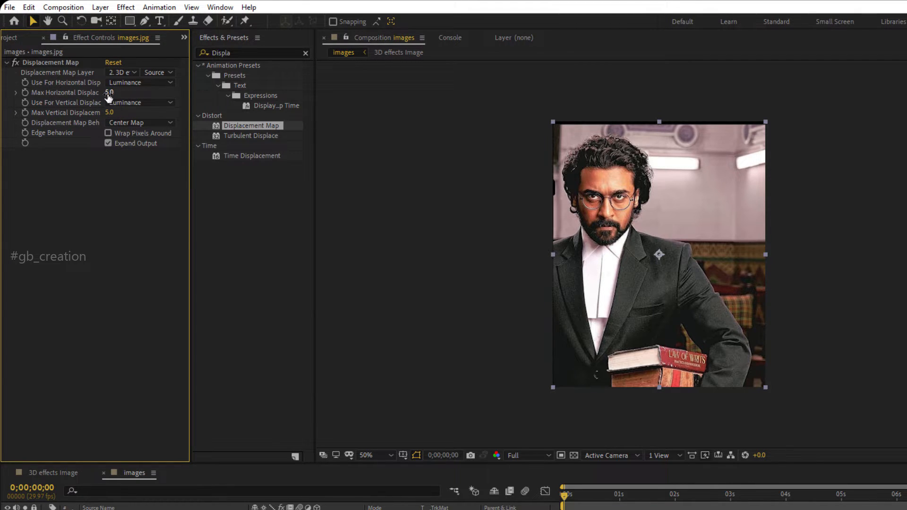
pyautogui.moveTo(108, 93); pyautogui.dragTo(112, 117)
pyautogui.click(114, 112)
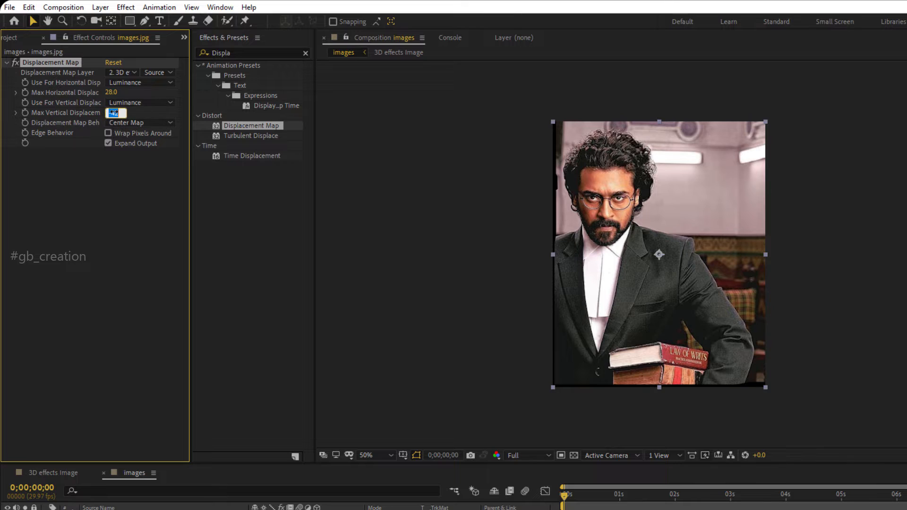
pyautogui.write('0')
pyautogui.click(110, 93)
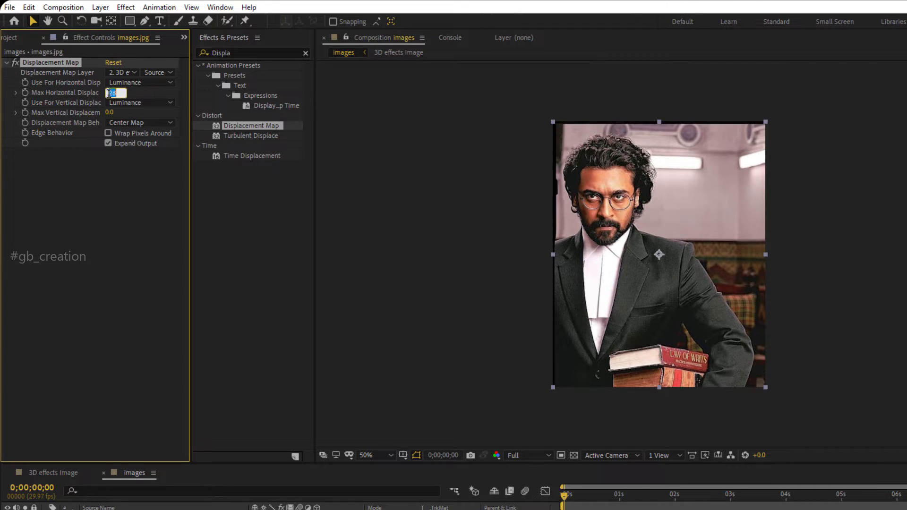
pyautogui.write('0')
pyautogui.click(25, 93)
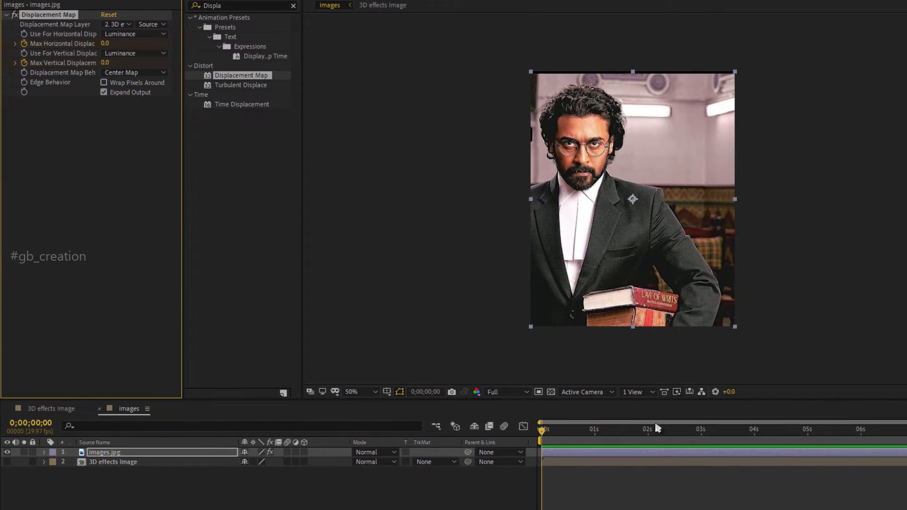
# At 4 seconds, set the maximum horizontal displacement to 12 and the maximum vertical displacement to 10.
pyautogui.click(754, 439)
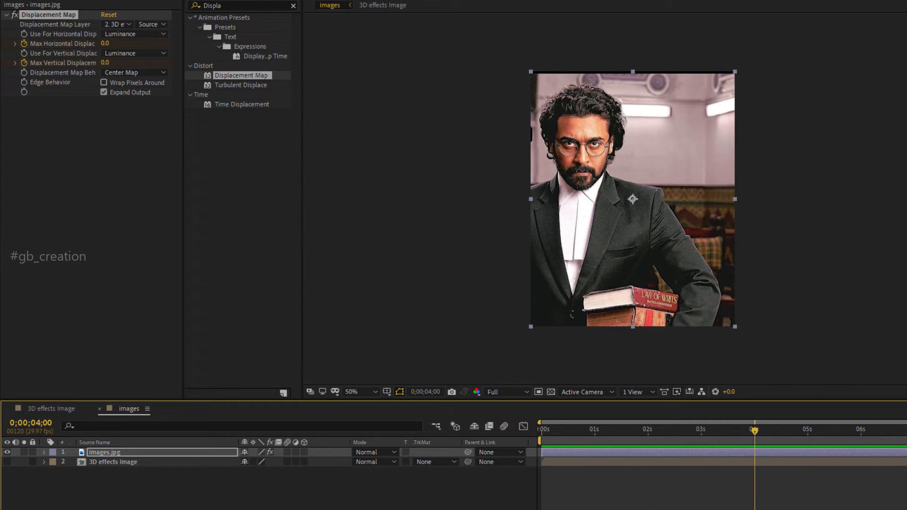
pyautogui.press('=')
pyautogui.press('=')
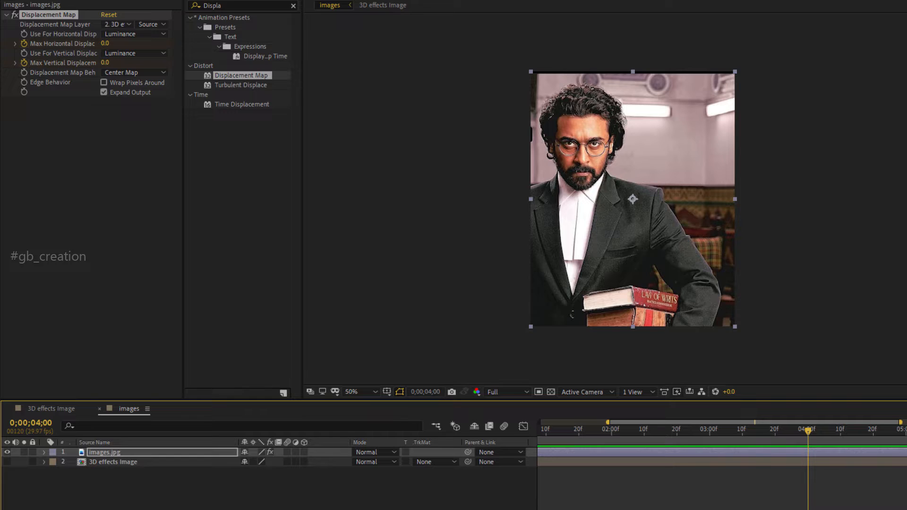
pyautogui.click(105, 44)
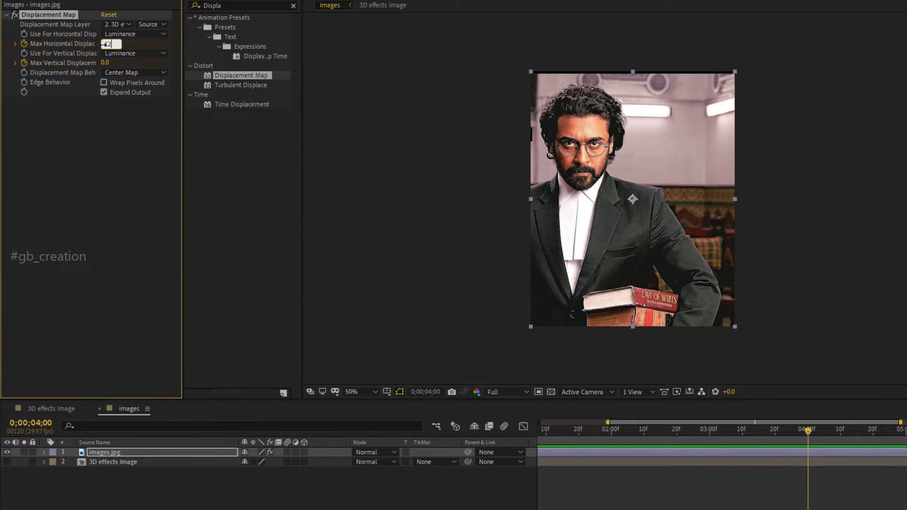
pyautogui.write('12')
pyautogui.press('Return')
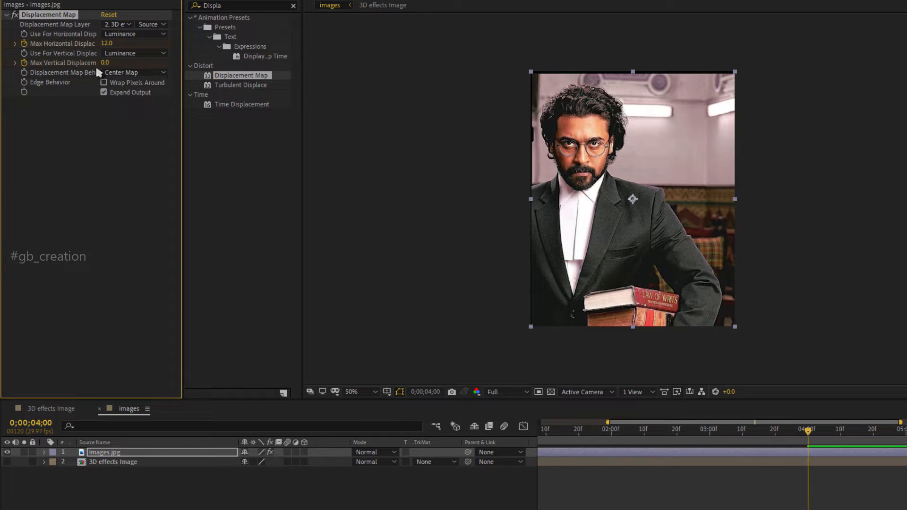
pyautogui.click(105, 63)
pyautogui.press('Return')
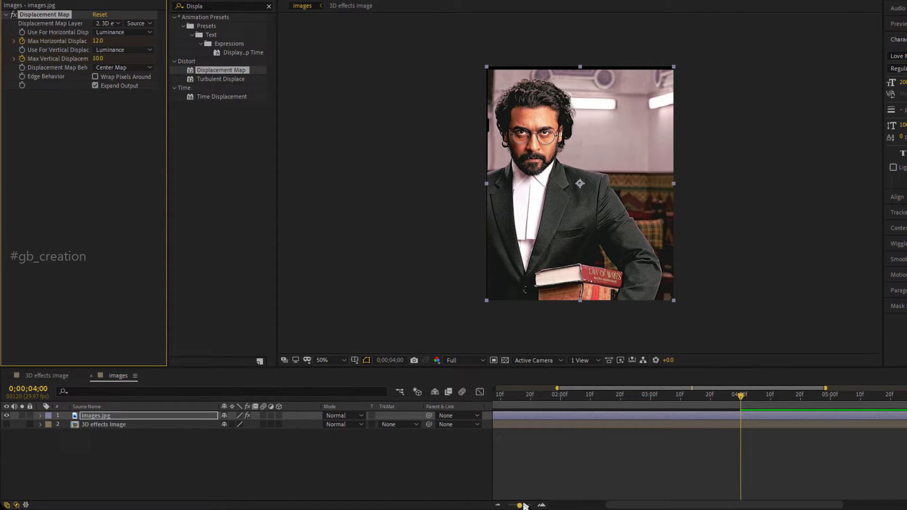
# Return to the start of the composition and add a Scale keyframe to the images.jpg layer.
pyautogui.moveTo(520, 505); pyautogui.dragTo(509, 506)
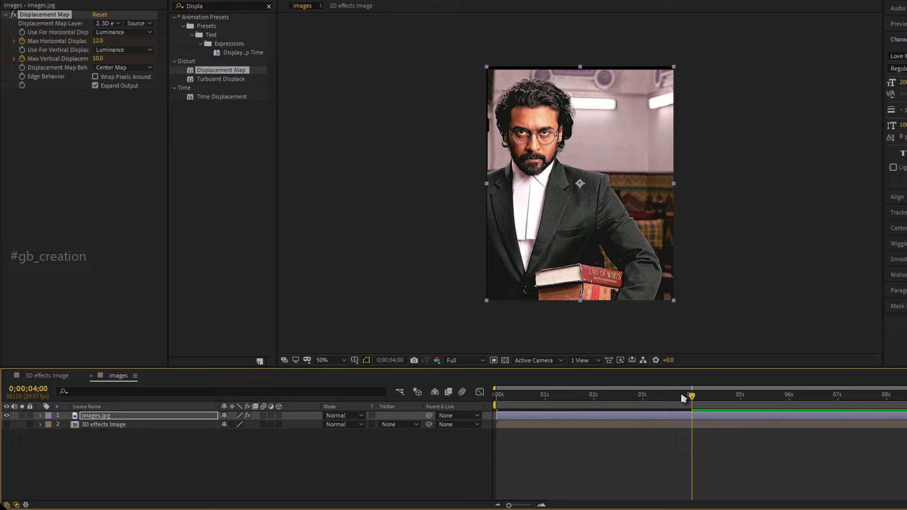
pyautogui.moveTo(688, 398); pyautogui.dragTo(491, 422)
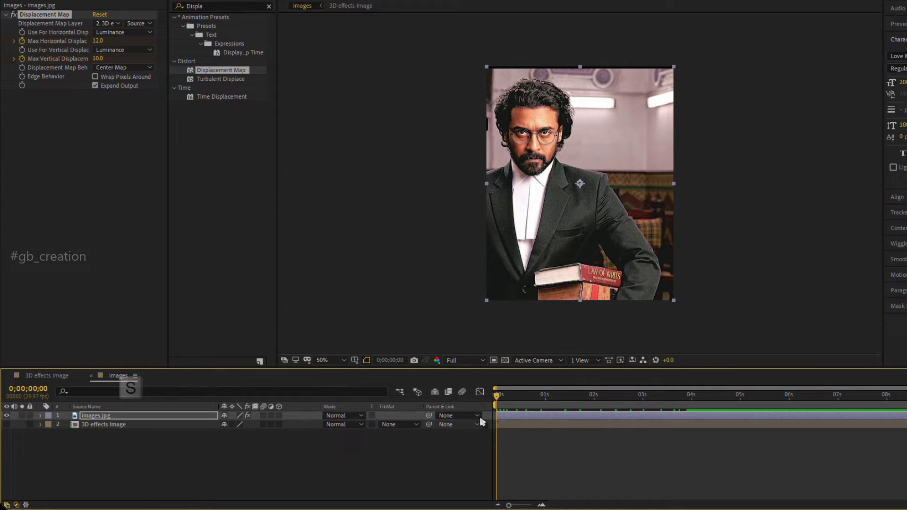
pyautogui.click(136, 416)
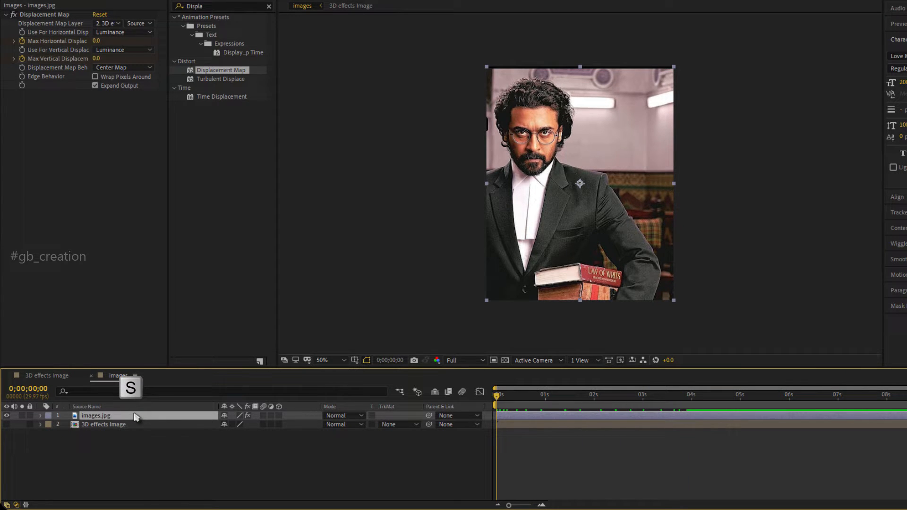
pyautogui.press('s')
pyautogui.click(66, 424)
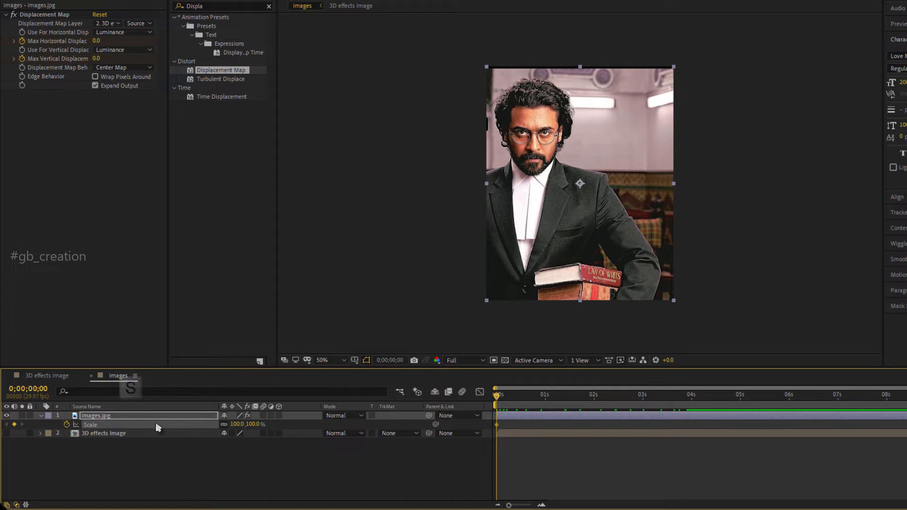
# Set the scale of the images.jpg layer to 110% at 4 seconds.
pyautogui.click(693, 407)
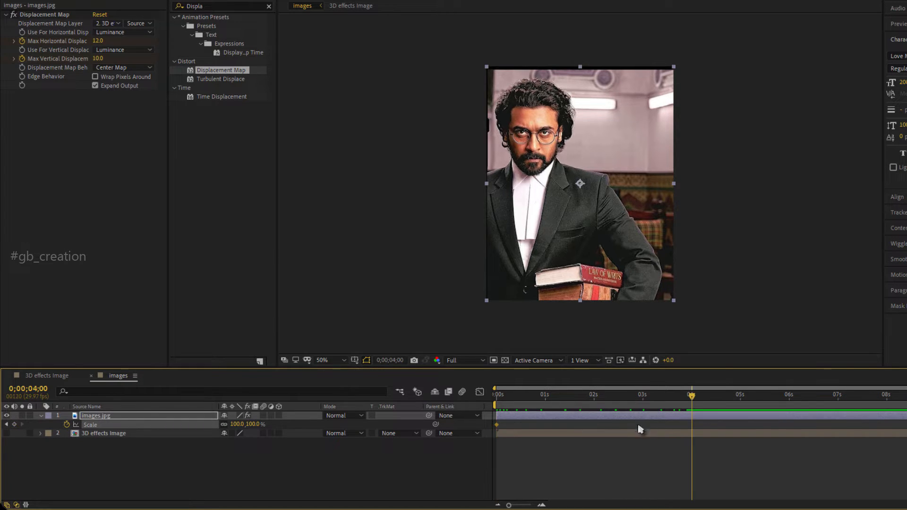
pyautogui.moveTo(509, 505); pyautogui.dragTo(531, 505)
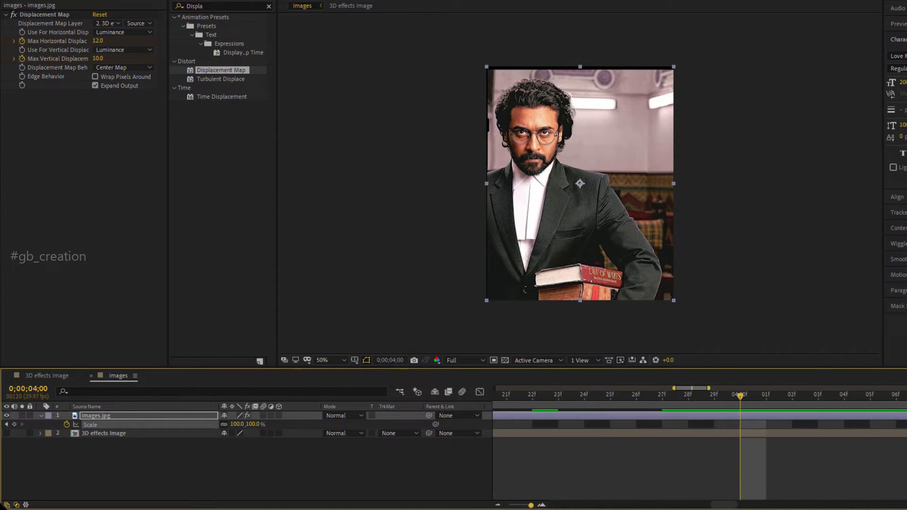
pyautogui.click(236, 424)
pyautogui.write('110')
pyautogui.press('Return')
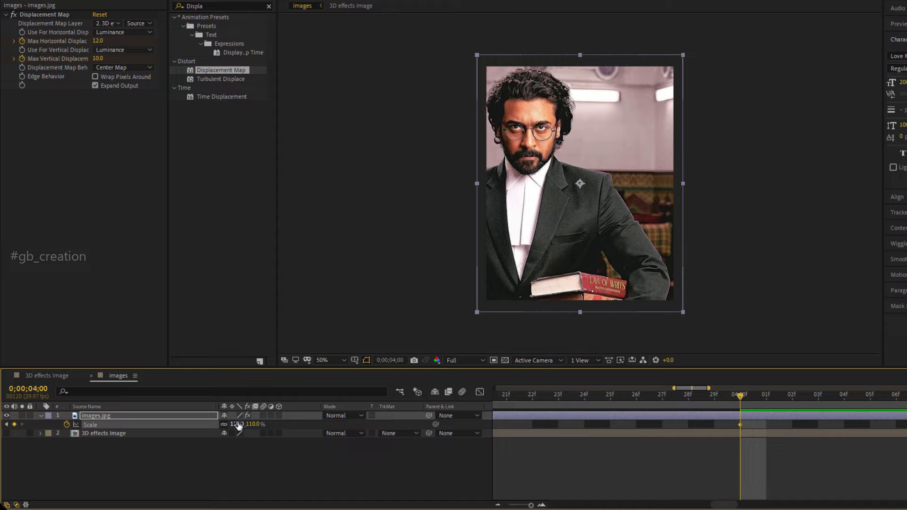
pyautogui.click(605, 463)
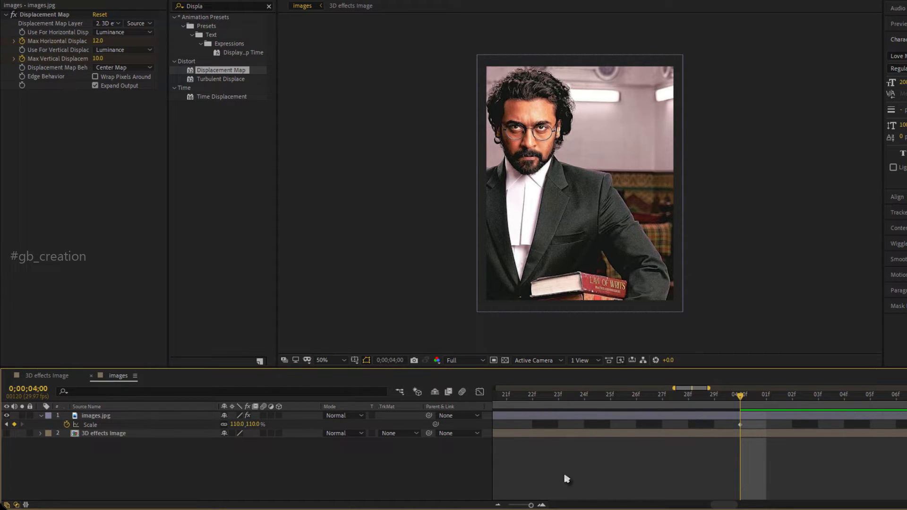
# Reveal all keyframed properties of the images.jpg layer in the timeline.
pyautogui.moveTo(527, 506); pyautogui.dragTo(512, 505)
pyautogui.press('u')
pyautogui.click(179, 415)
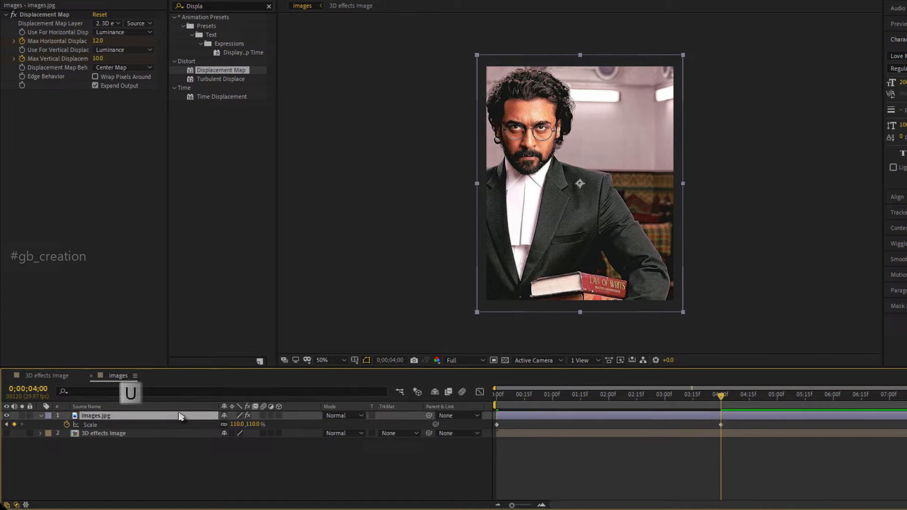
pyautogui.press('u')
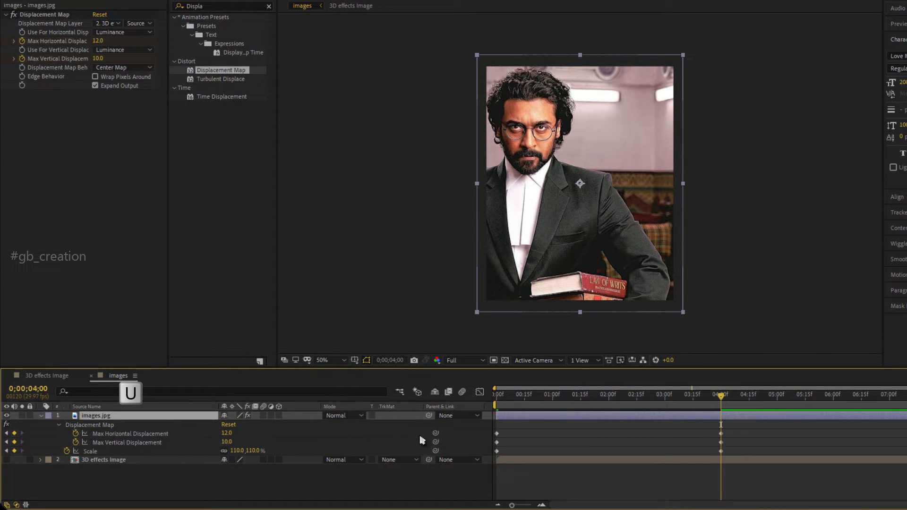
pyautogui.press('u')
pyautogui.press('u')
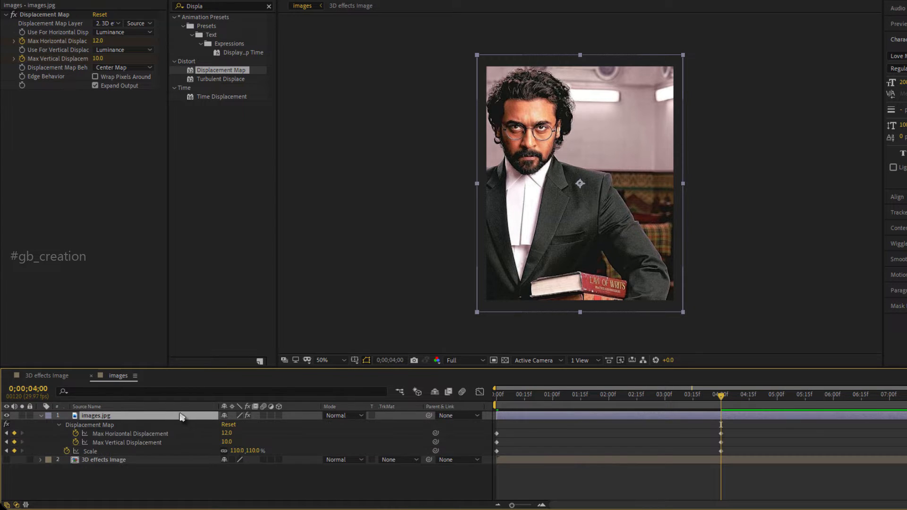
# Apply Easy Ease to all displacement and scale keyframes of the images.jpg layer.
pyautogui.click(754, 441)
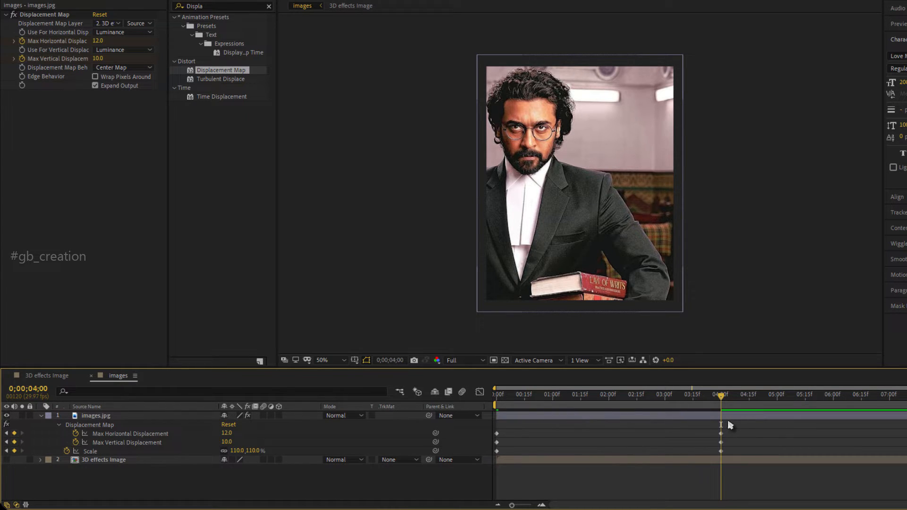
pyautogui.moveTo(728, 456); pyautogui.dragTo(493, 464)
pyautogui.press('F9')
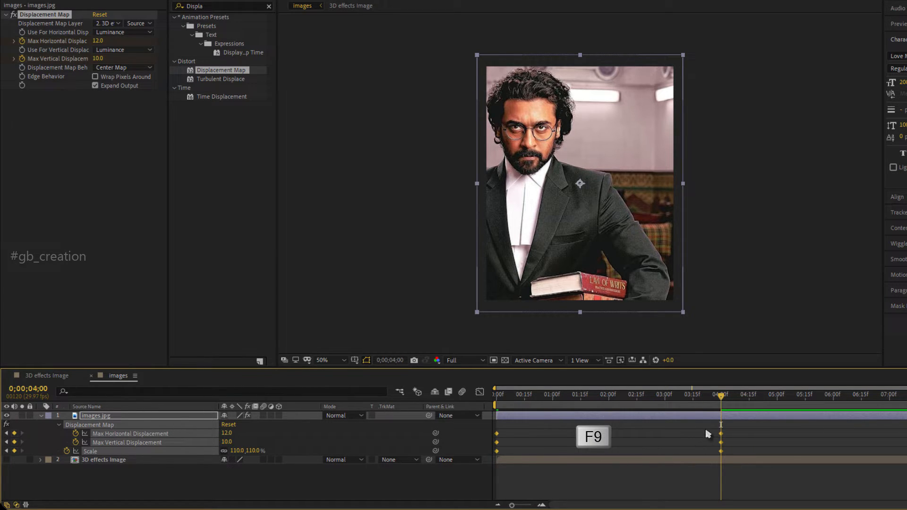
pyautogui.rightClick(721, 434)
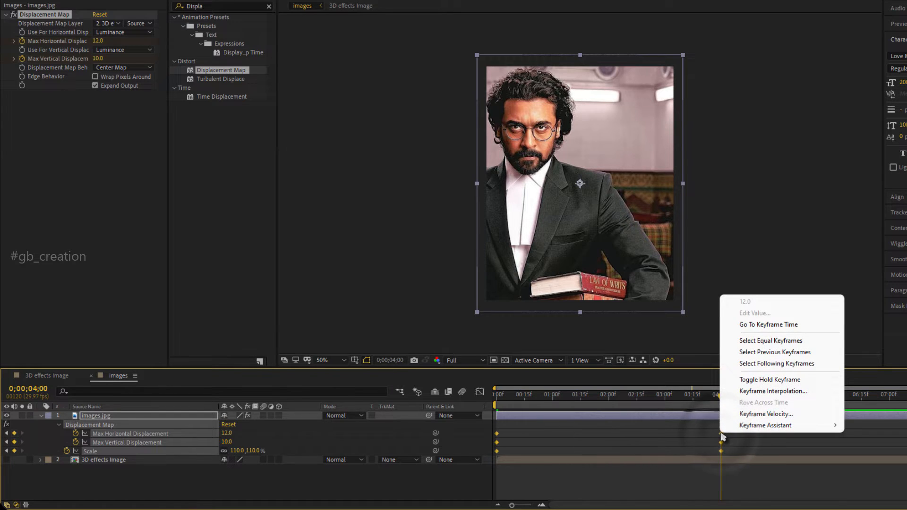
pyautogui.moveTo(730, 427)
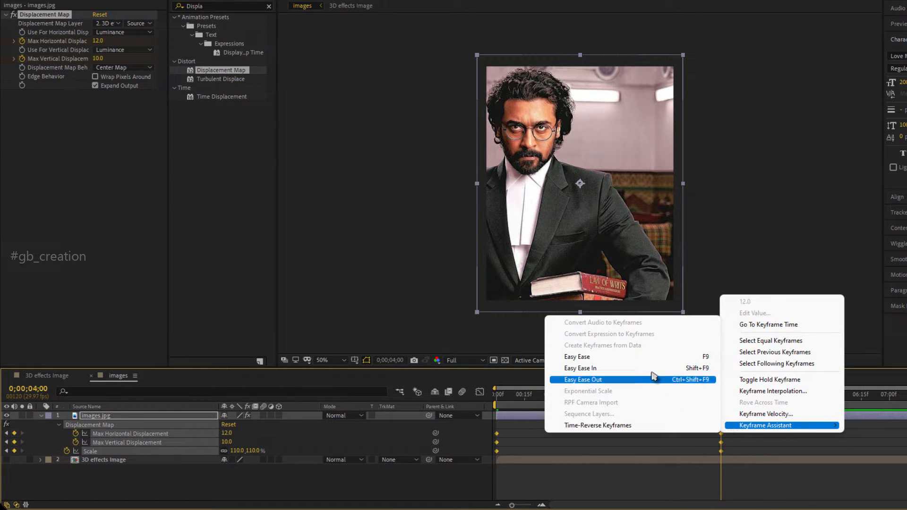
pyautogui.click(661, 362)
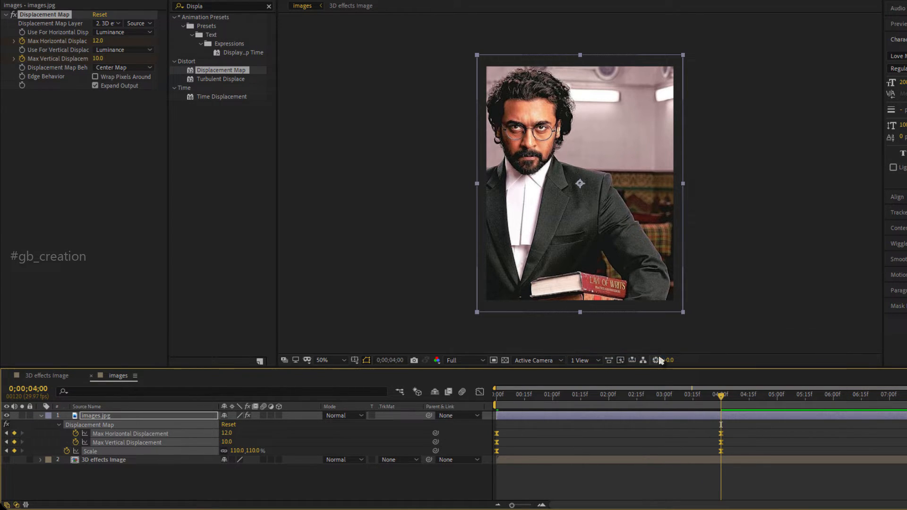
pyautogui.click(671, 440)
# Preview the displacement and scale animation from the start, fit the composition view, and play and scrub through it again.
pyautogui.moveTo(502, 396); pyautogui.dragTo(488, 405)
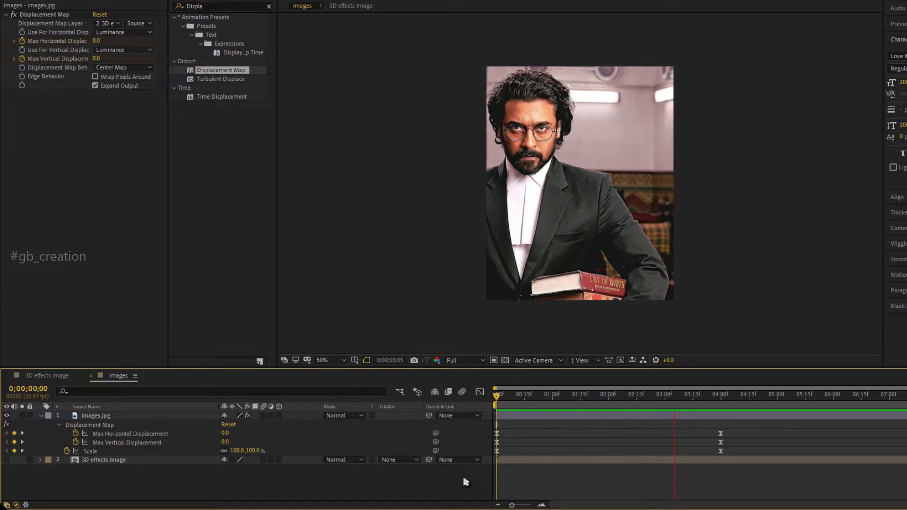
pyautogui.press('space')
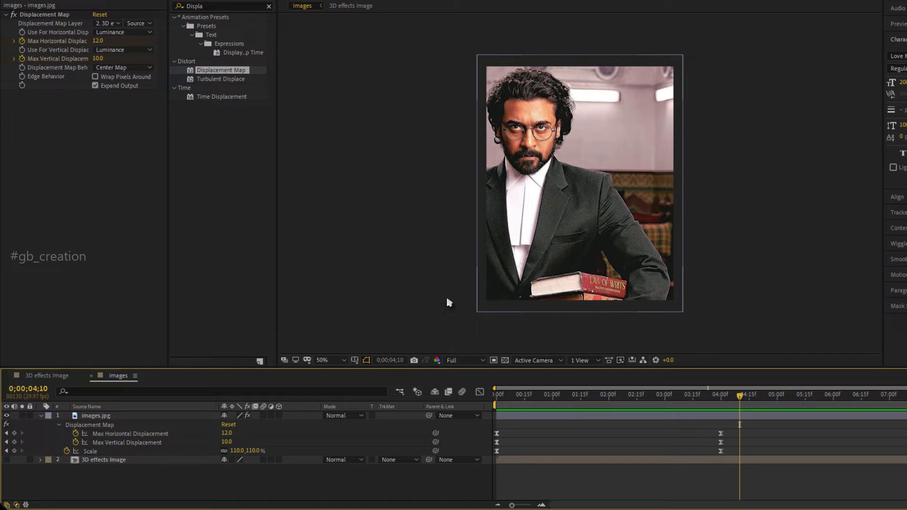
pyautogui.click(337, 360)
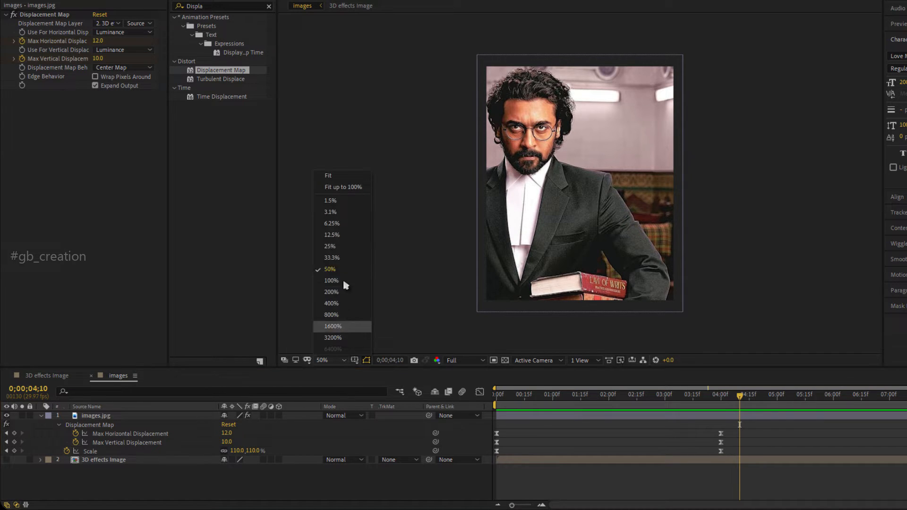
pyautogui.click(330, 176)
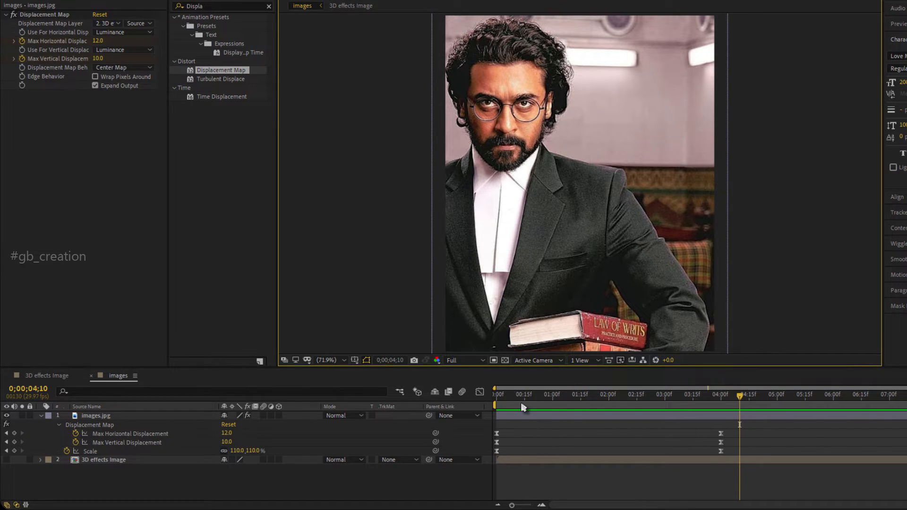
pyautogui.moveTo(523, 397); pyautogui.dragTo(470, 441)
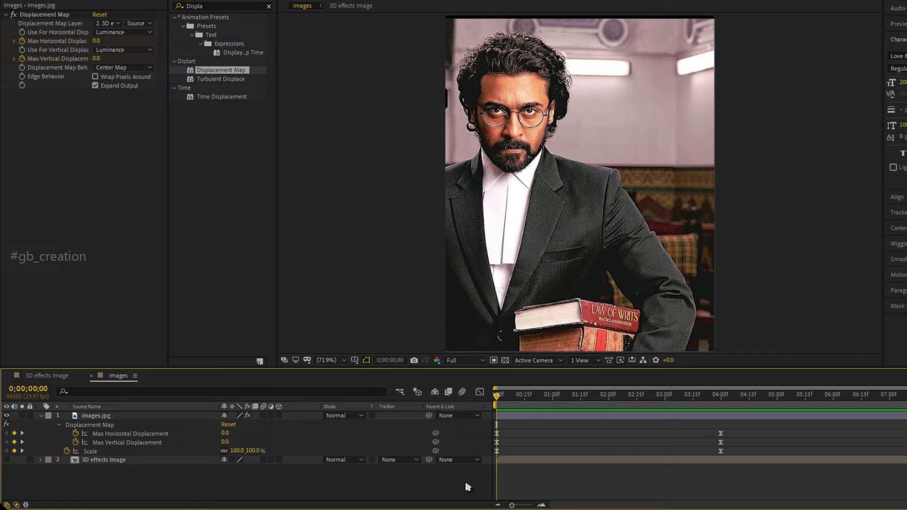
pyautogui.press('space')
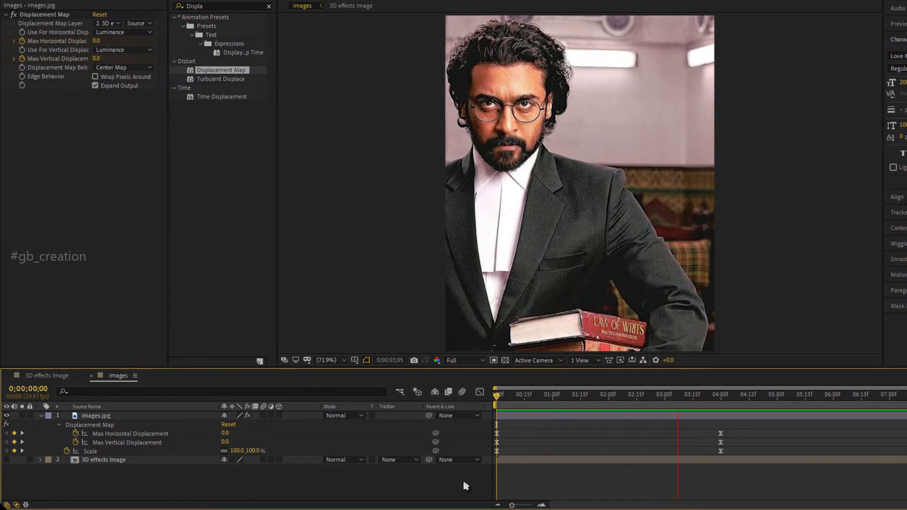
pyautogui.press('space')
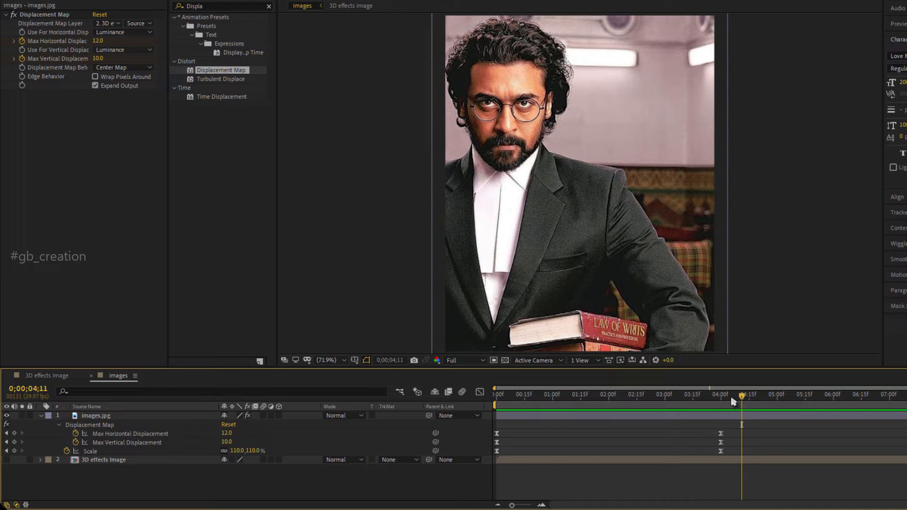
pyautogui.moveTo(735, 400); pyautogui.dragTo(586, 470)
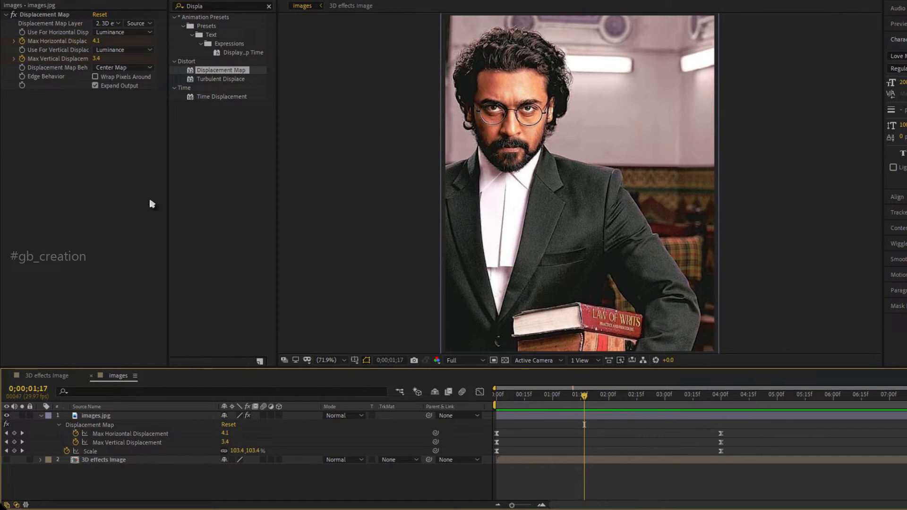
# At 4 seconds, raise the maximum horizontal displacement to 17 and the maximum vertical displacement to 29.
pyautogui.click(720, 403)
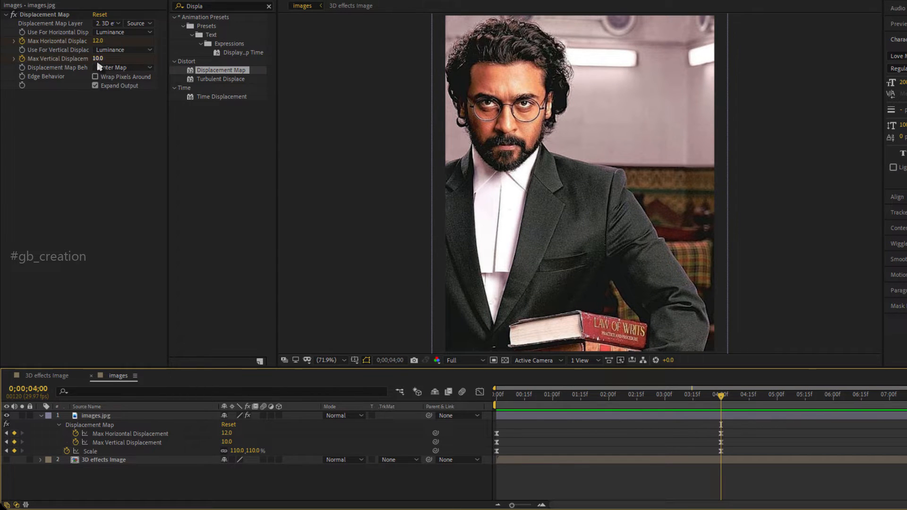
pyautogui.moveTo(97, 59)
pyautogui.mouseDown()
pyautogui.moveTo(112, 67)
pyautogui.moveTo(100, 42)
pyautogui.mouseUp()
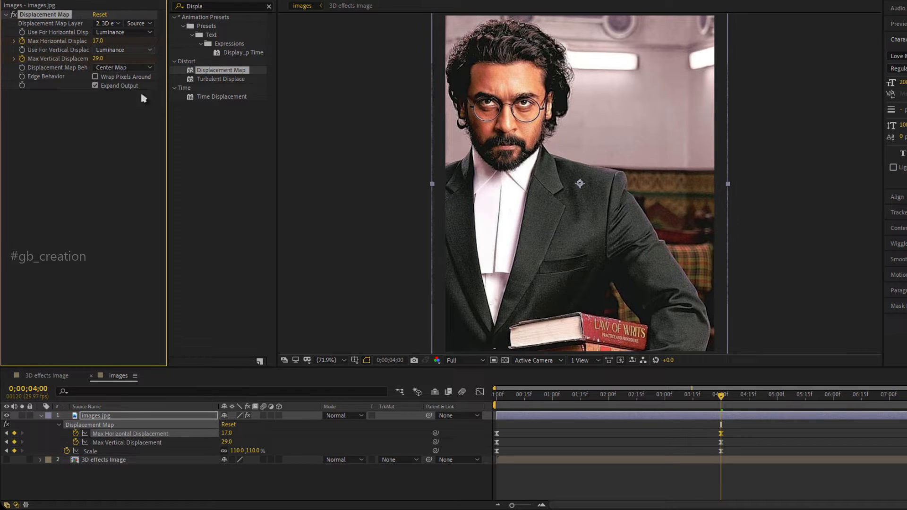
# Preview the images composition with the stronger displacement values.
pyautogui.click(473, 489)
pyautogui.press('space')
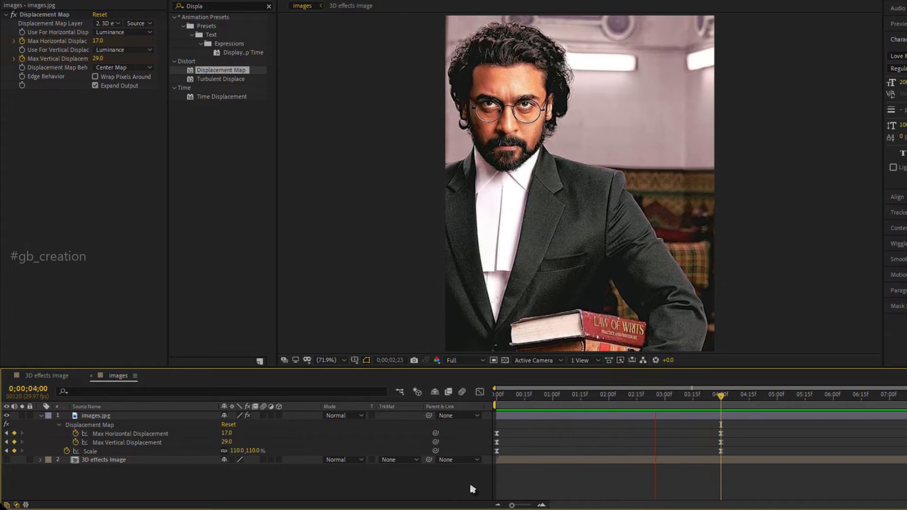
pyautogui.press('space')
# Select all displacement and scale keyframes of the images.jpg layer and show their speed curves in the Graph Editor.
pyautogui.moveTo(743, 467); pyautogui.dragTo(495, 423)
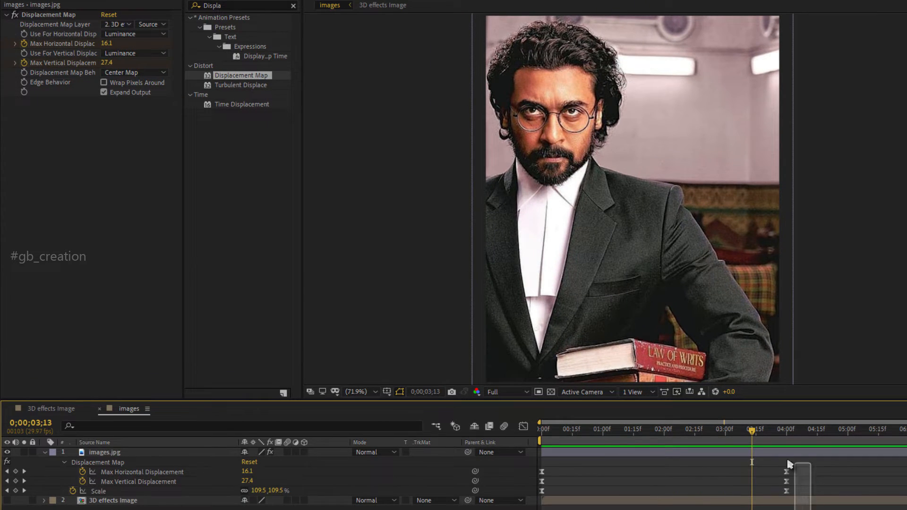
pyautogui.moveTo(540, 462); pyautogui.dragTo(540, 462)
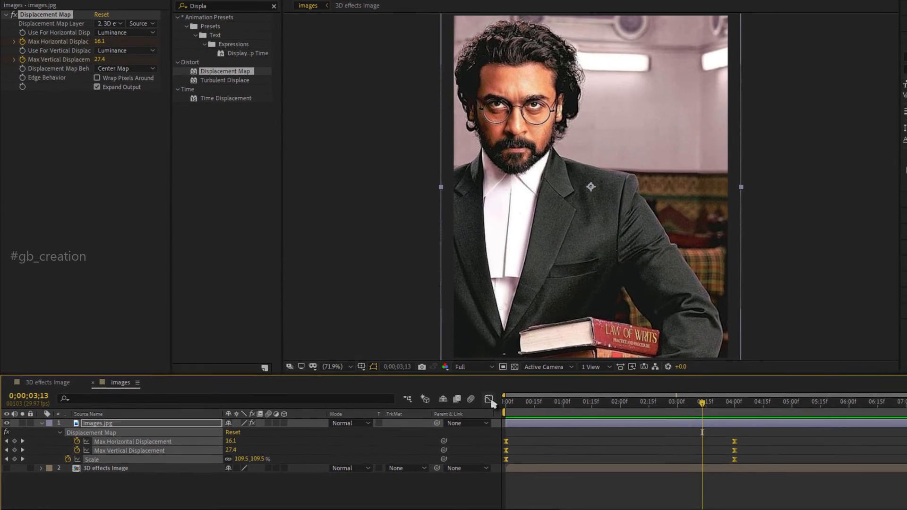
pyautogui.click(523, 426)
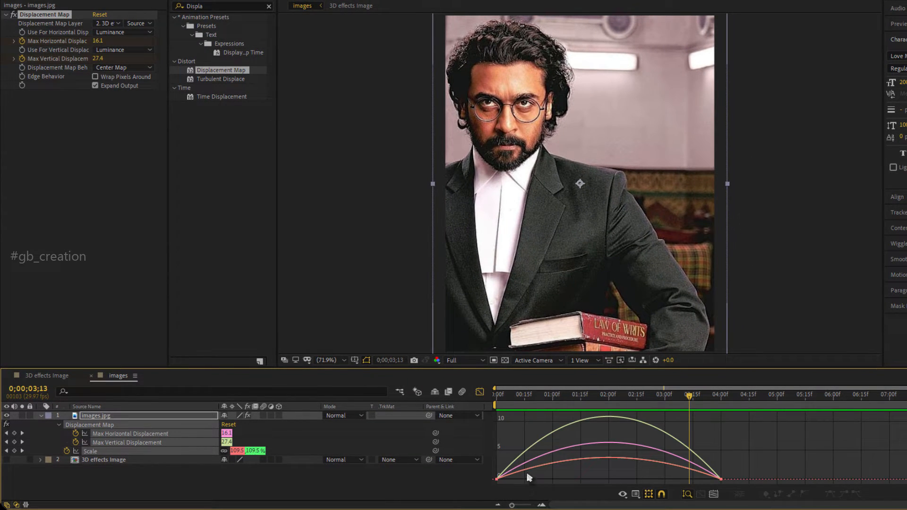
pyautogui.moveTo(527, 483); pyautogui.dragTo(488, 456)
pyautogui.rightClick(543, 453)
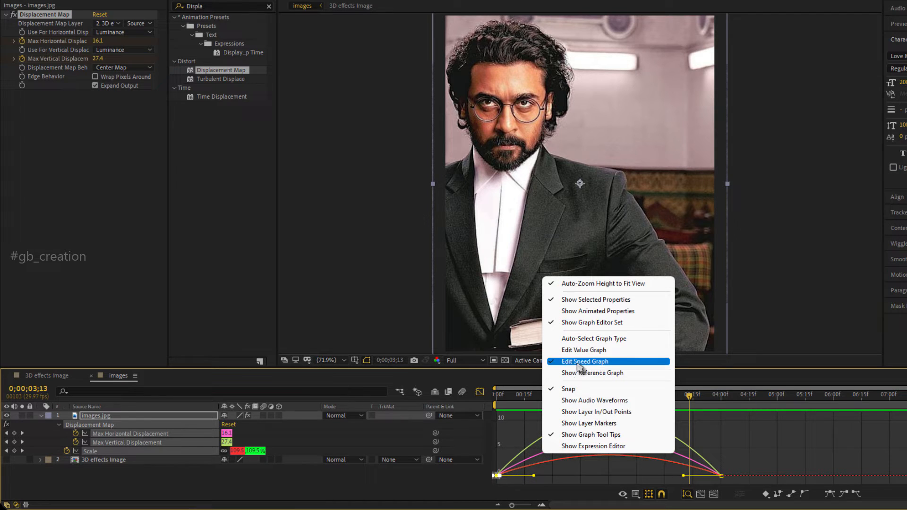
pyautogui.click(533, 479)
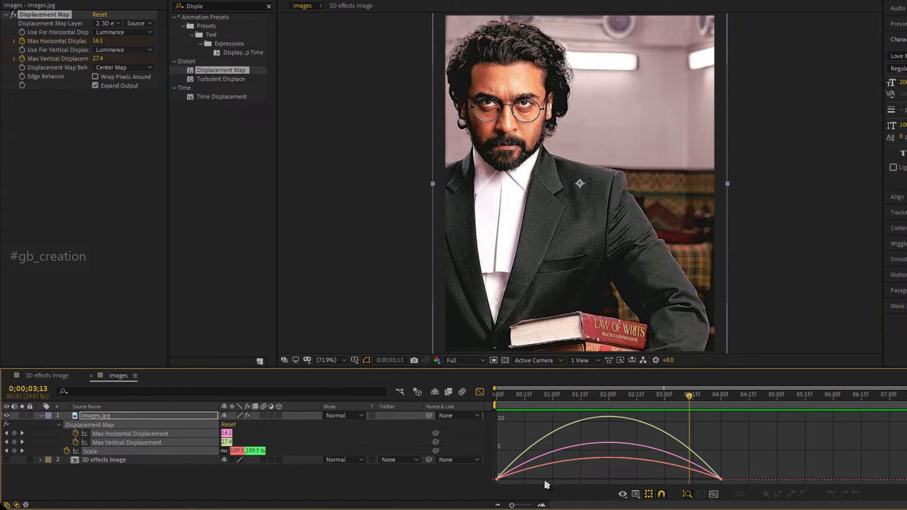
# Lengthen the outgoing ease of the starting displacement and scale keyframes in the speed graph, and return to the layer bar view.
pyautogui.moveTo(547, 484); pyautogui.dragTo(483, 446)
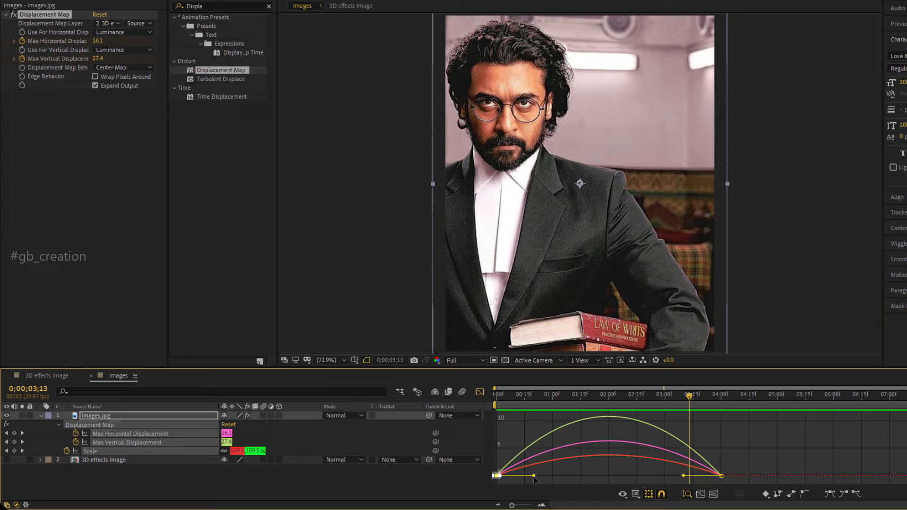
pyautogui.moveTo(535, 479); pyautogui.dragTo(546, 480)
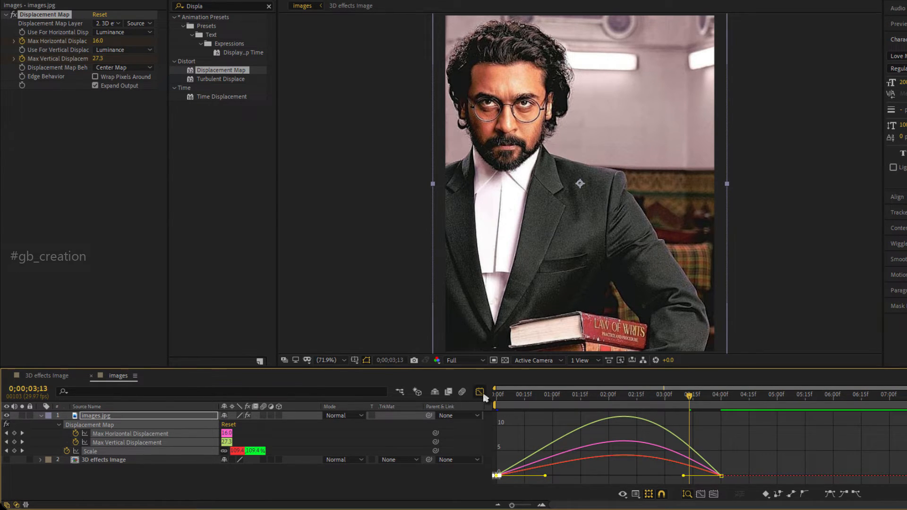
pyautogui.click(481, 393)
# Enlarge the composition view and preview the re-eased animation from the start.
pyautogui.click(502, 401)
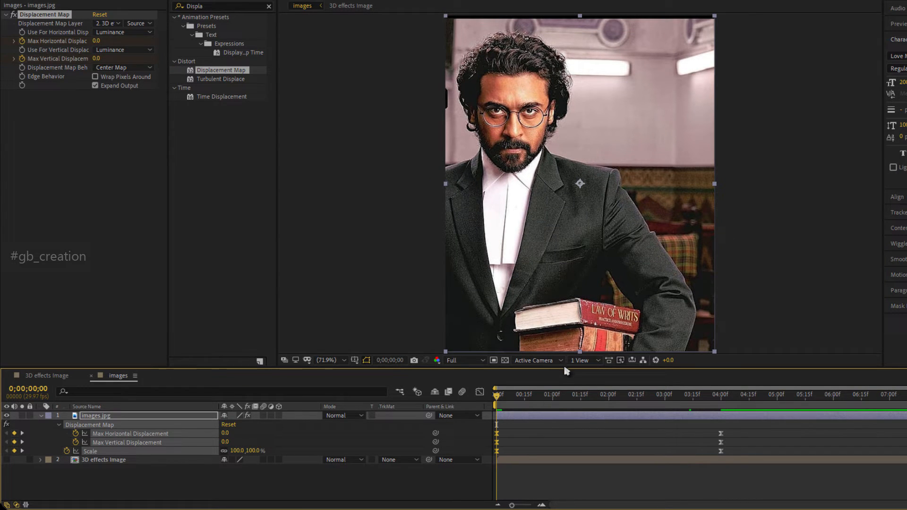
pyautogui.moveTo(567, 371); pyautogui.dragTo(601, 499)
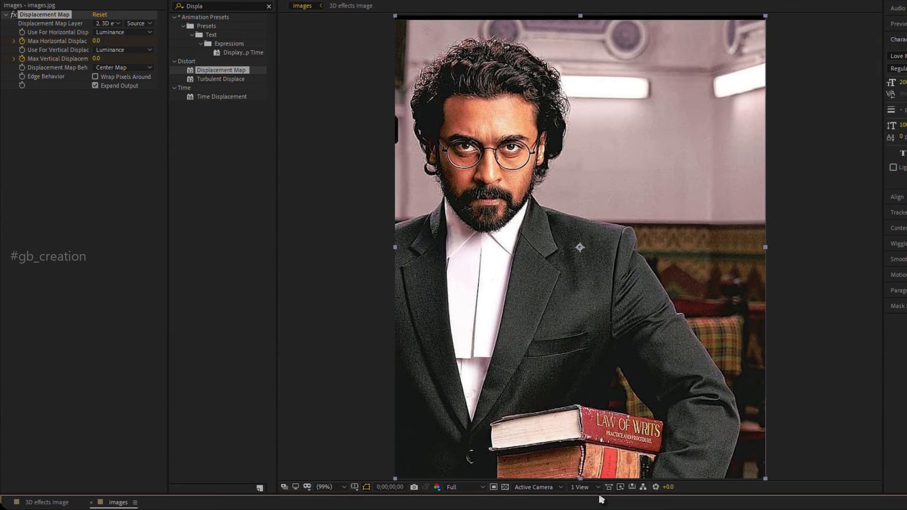
pyautogui.click(826, 409)
pyautogui.press('space')
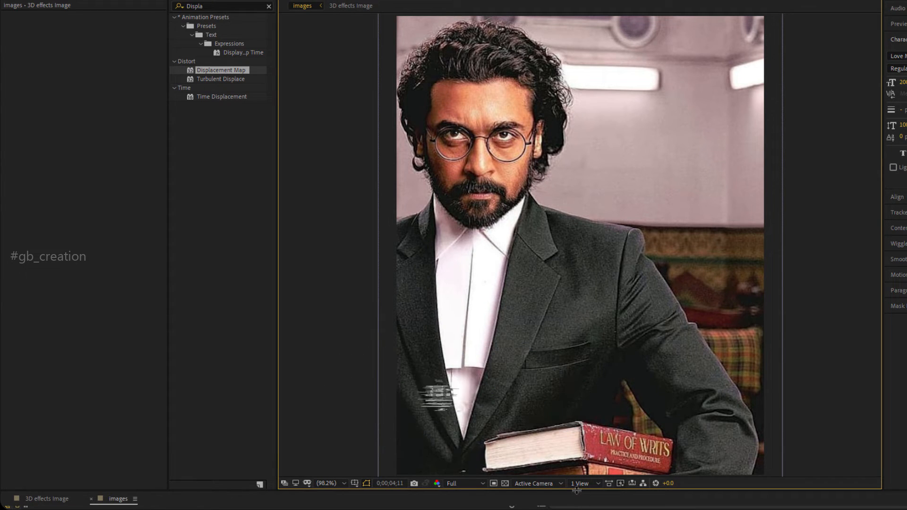
# Restore the timeline's height and end the work area at 0;00;04;29.
pyautogui.moveTo(576, 491); pyautogui.dragTo(576, 399)
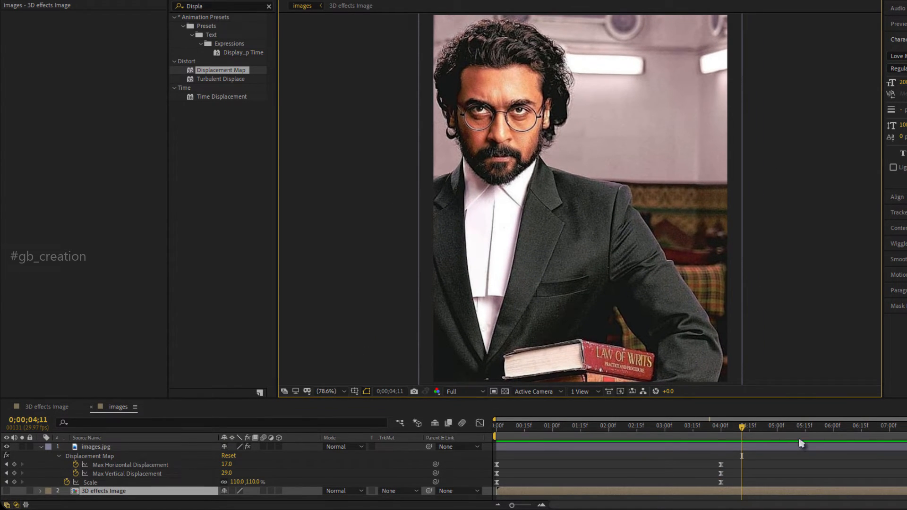
pyautogui.click(776, 428)
pyautogui.press('n')
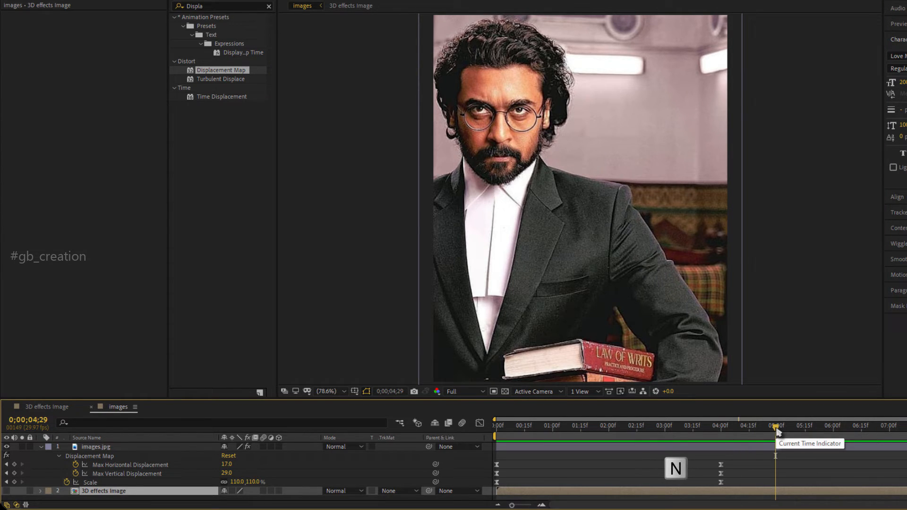
# Preview the shortened work area, and return the playhead to the start of the composition.
pyautogui.click(777, 353)
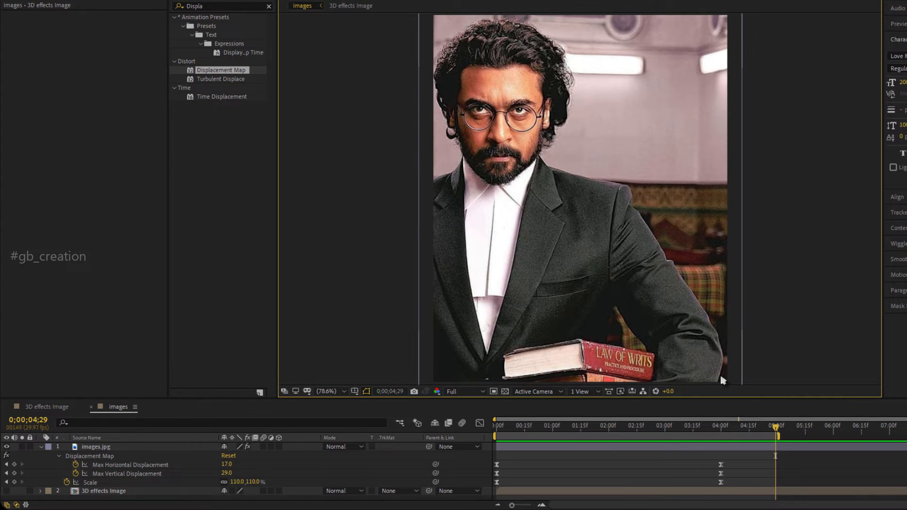
pyautogui.press('space')
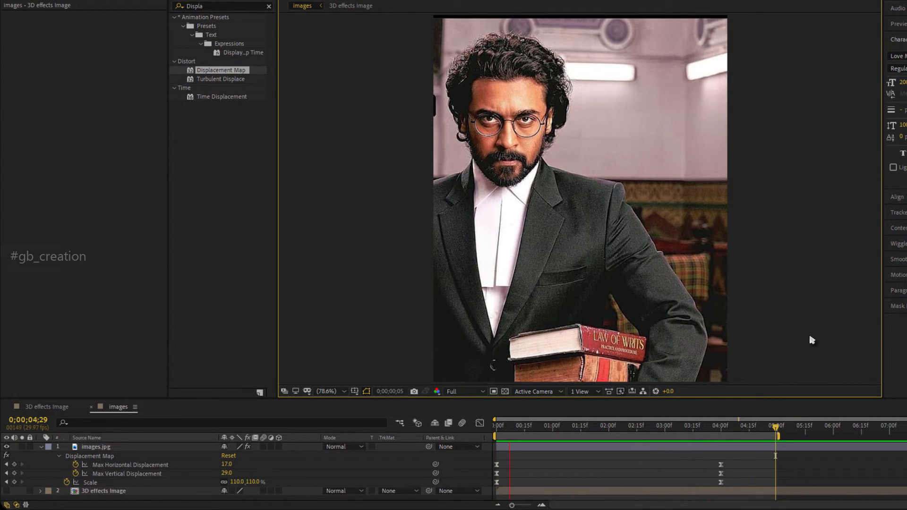
pyautogui.press('space')
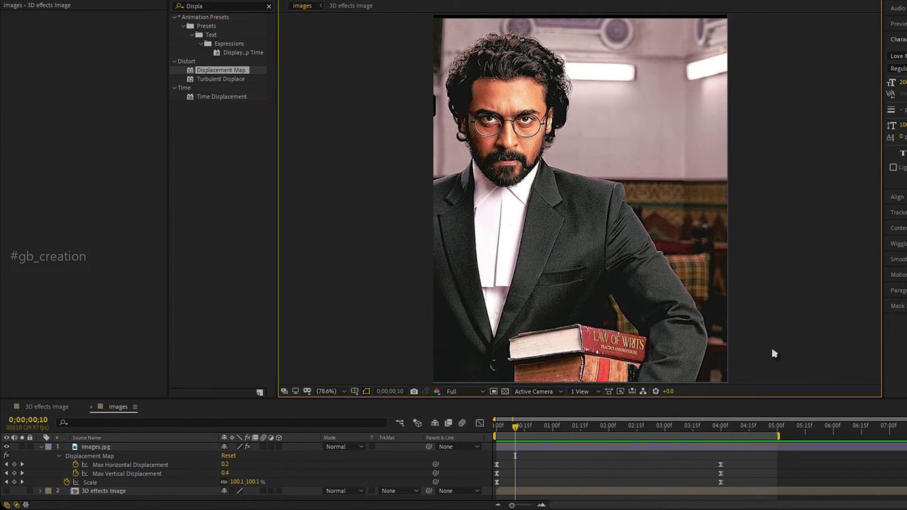
pyautogui.moveTo(517, 430); pyautogui.dragTo(515, 456)
pyautogui.press('space')
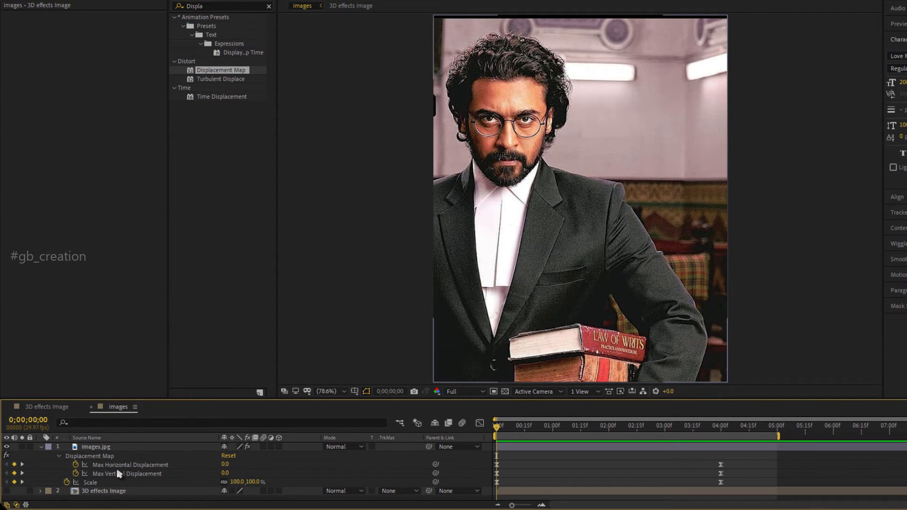
# At 4 seconds on the images.jpg layer, set the maximum horizontal displacement to -16 and the maximum vertical displacement to -21.
pyautogui.click(127, 450)
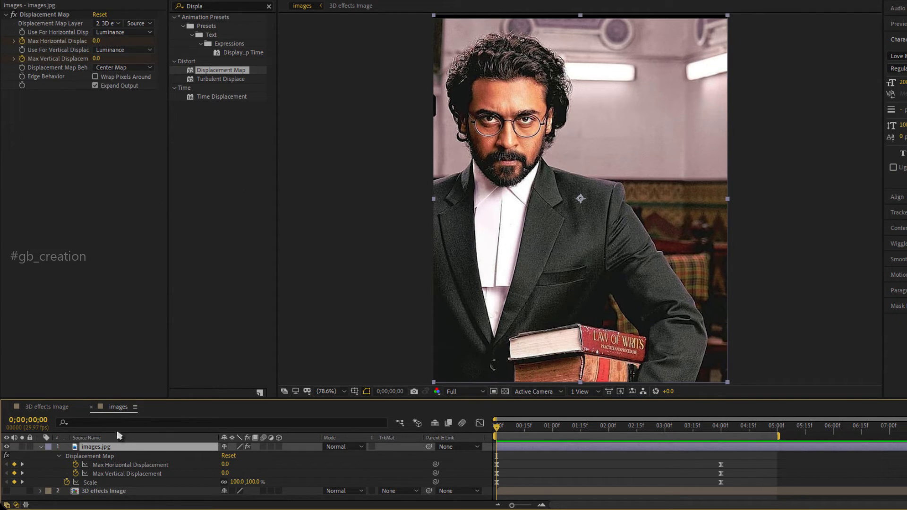
pyautogui.click(720, 433)
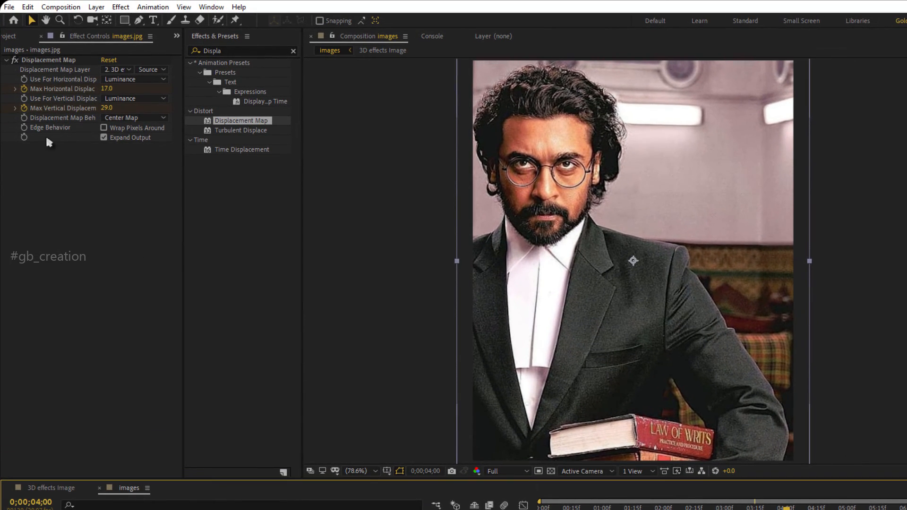
pyautogui.moveTo(102, 92); pyautogui.dragTo(92, 90)
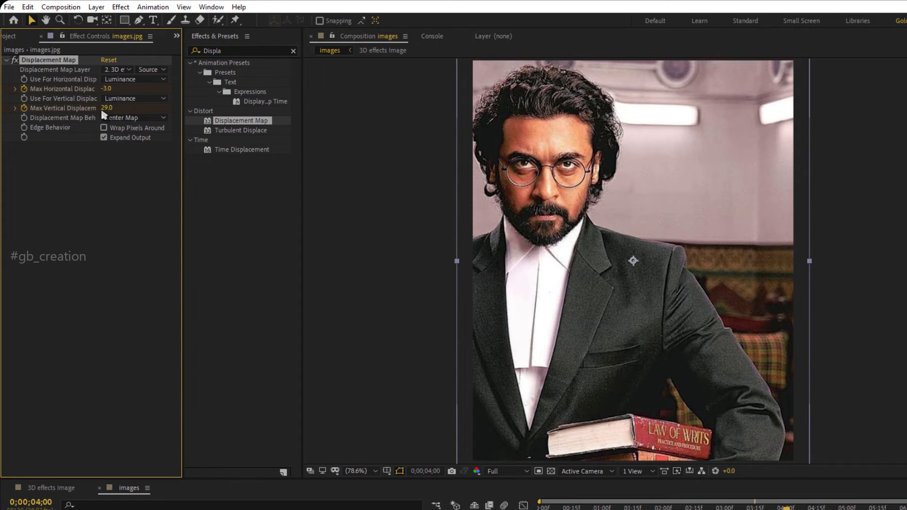
pyautogui.moveTo(102, 108); pyautogui.dragTo(79, 117)
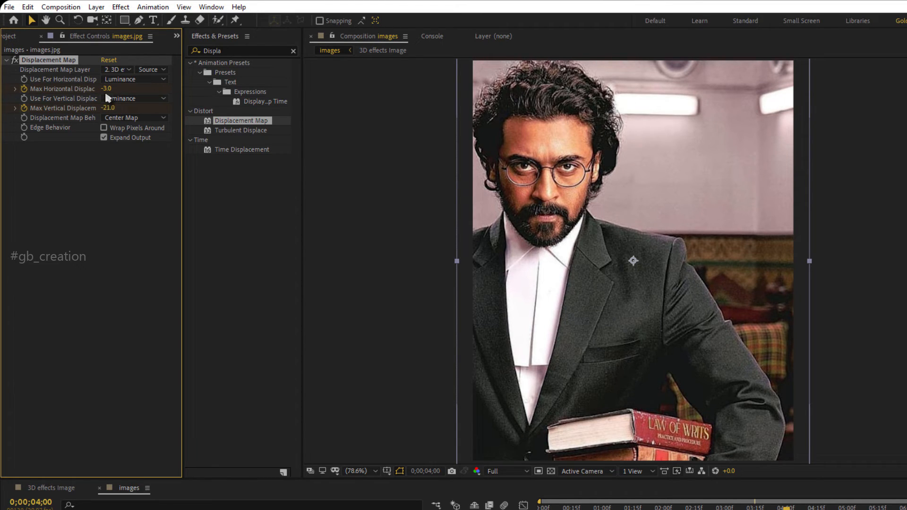
pyautogui.moveTo(106, 93); pyautogui.dragTo(98, 90)
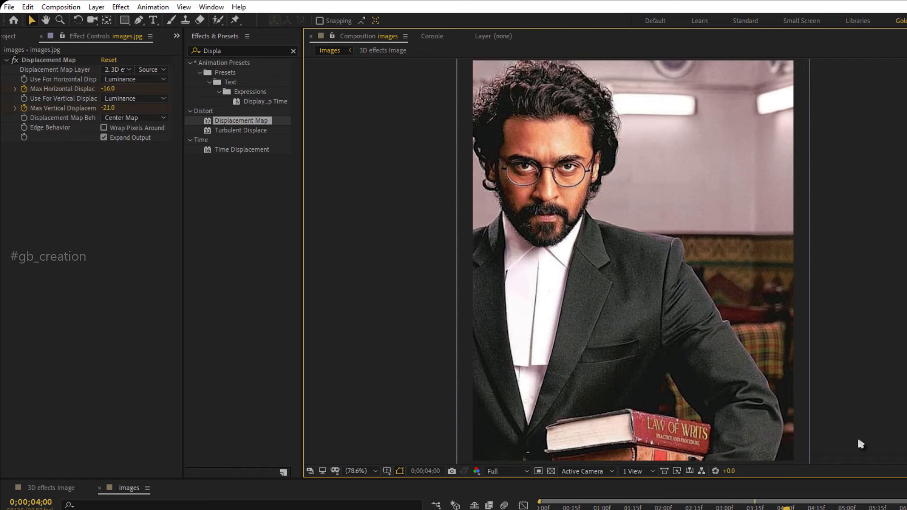
# Play the animation with the negative displacement values and scrub through it to check the depth effect.
pyautogui.press('space')
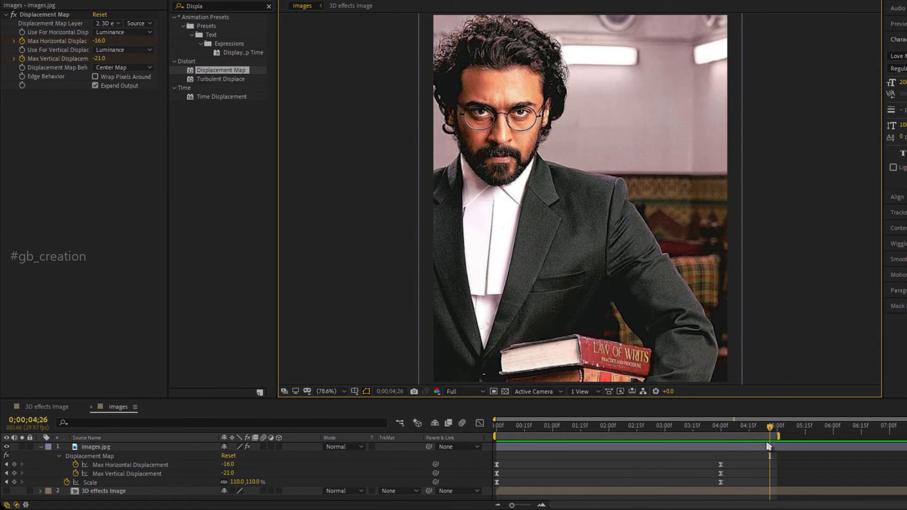
pyautogui.moveTo(771, 430); pyautogui.dragTo(496, 477)
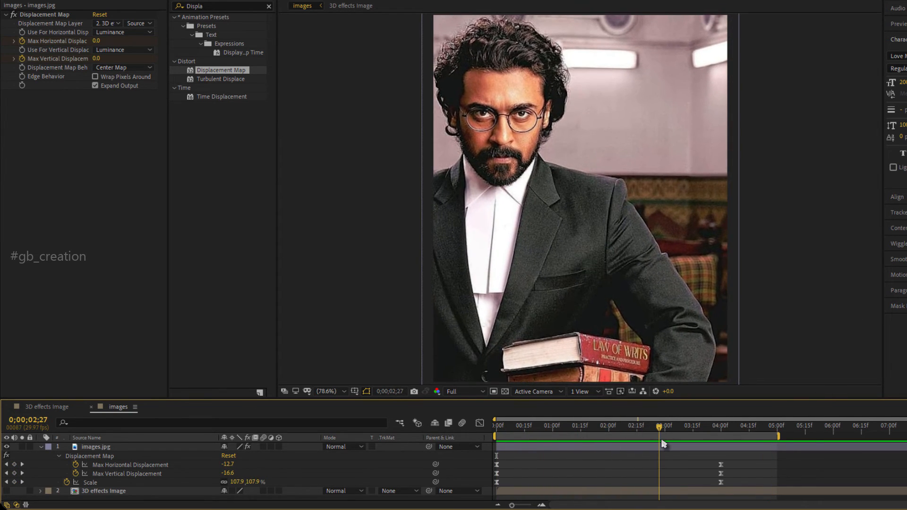
pyautogui.moveTo(609, 442); pyautogui.dragTo(643, 449)
pyautogui.click(796, 335)
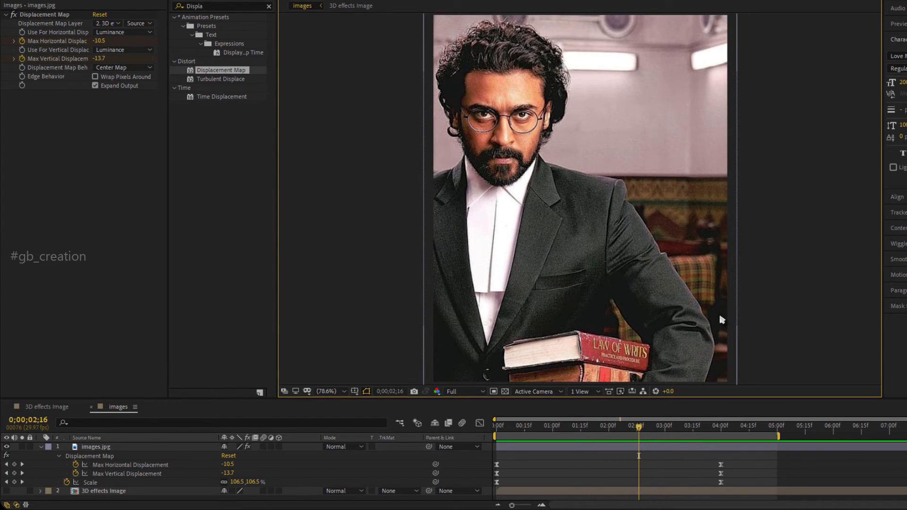
pyautogui.click(739, 508)
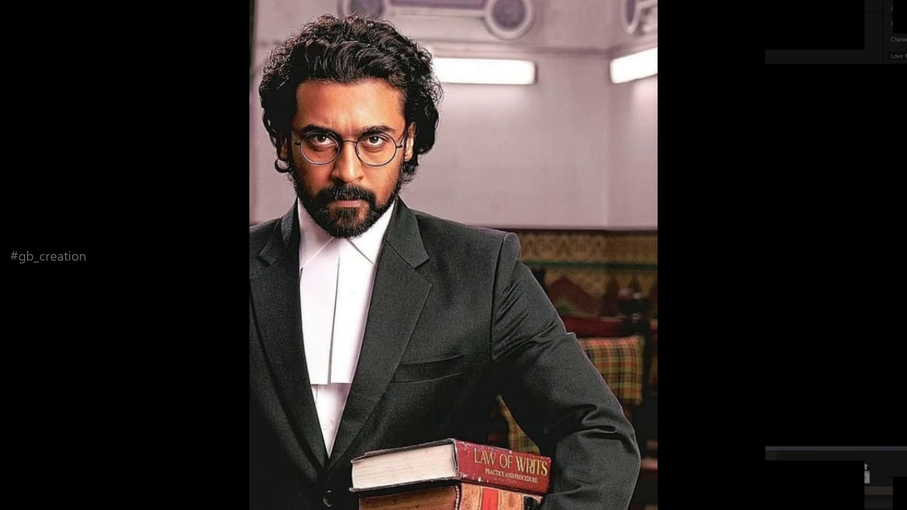